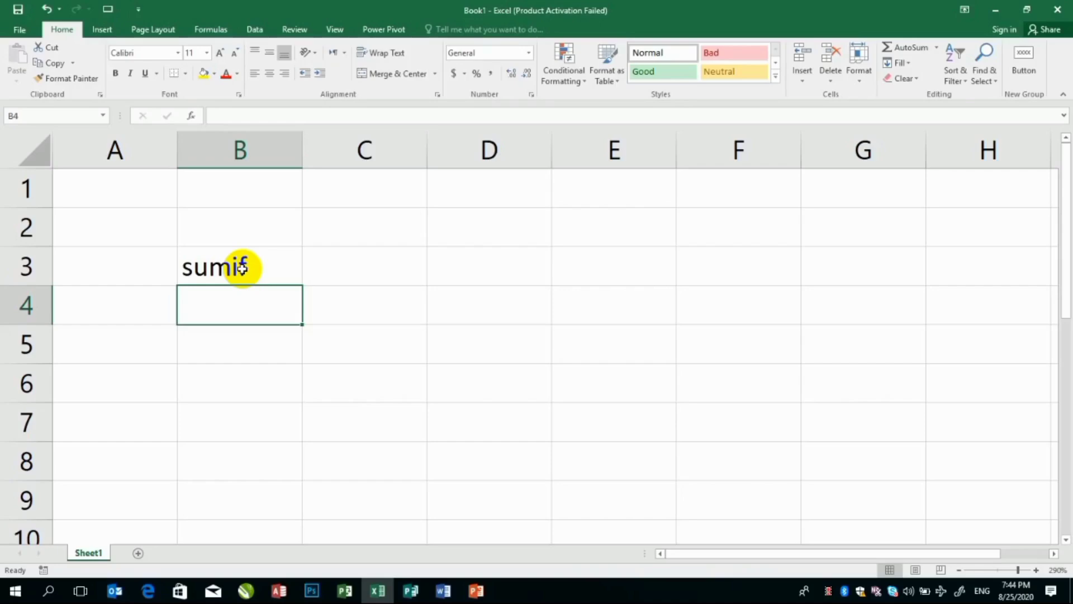
Step: Clear the sumif text from cell B3 and enter the heading No in A2
click(241, 268)
key(Delete)
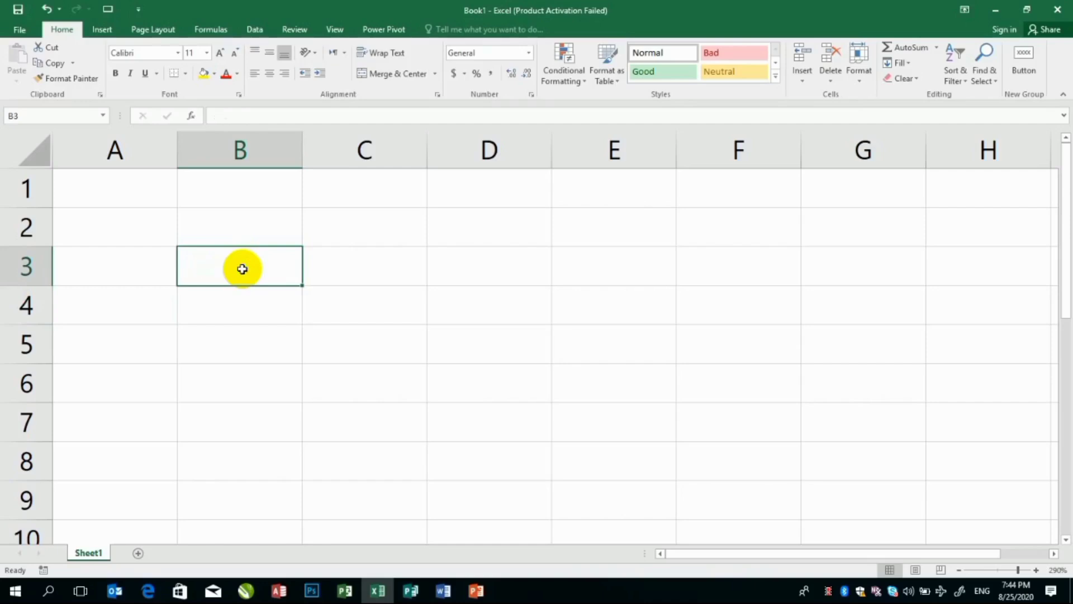
key(Left)
key(Up)
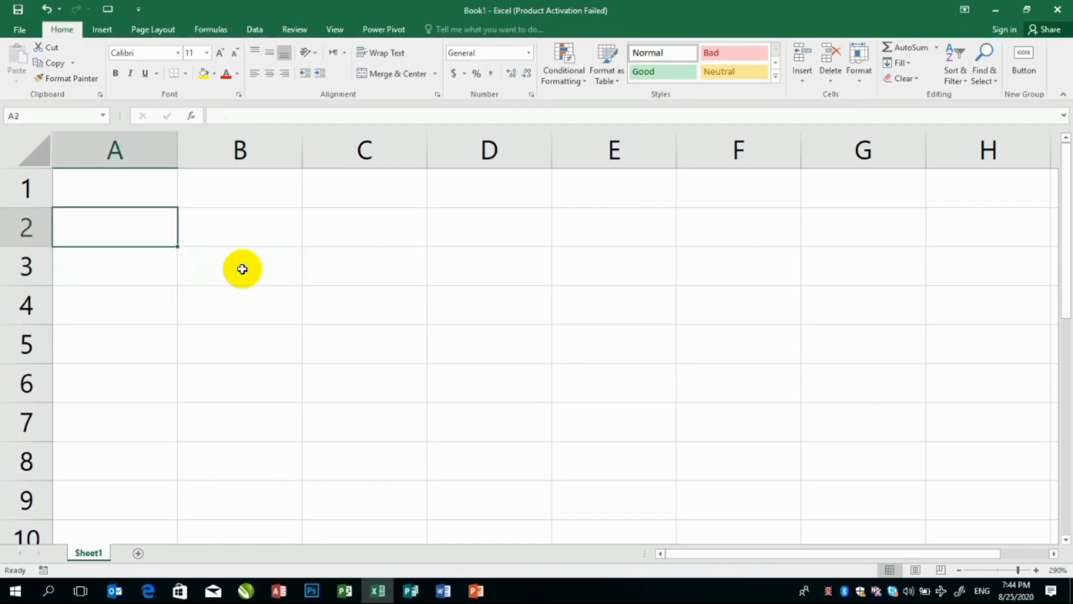
text(No)
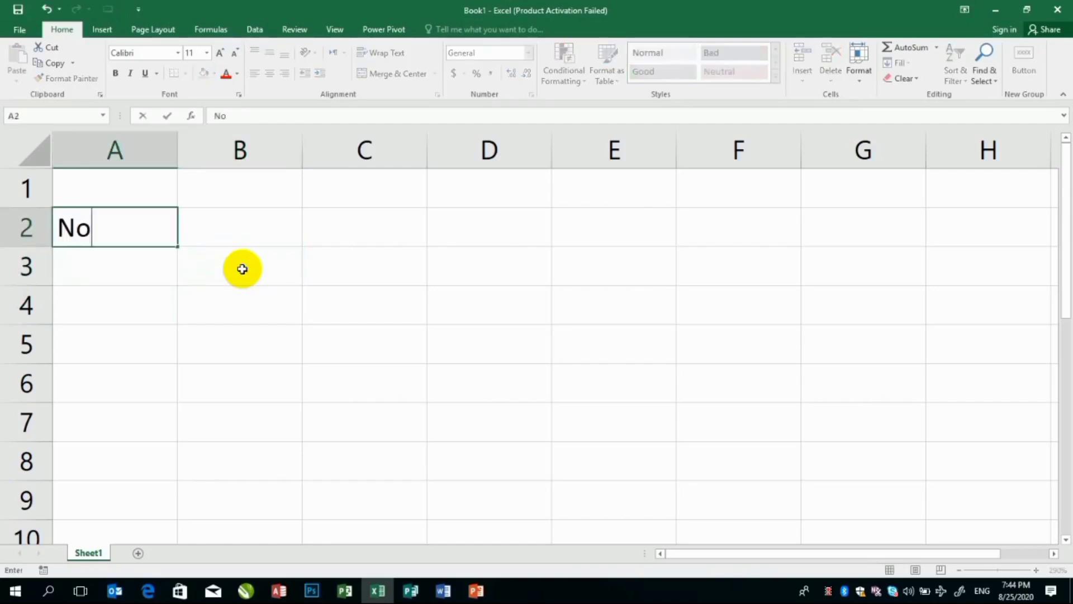
Step: Enter the heading LTD Name in cell B2
key(Right)
key(Right)
text(N)
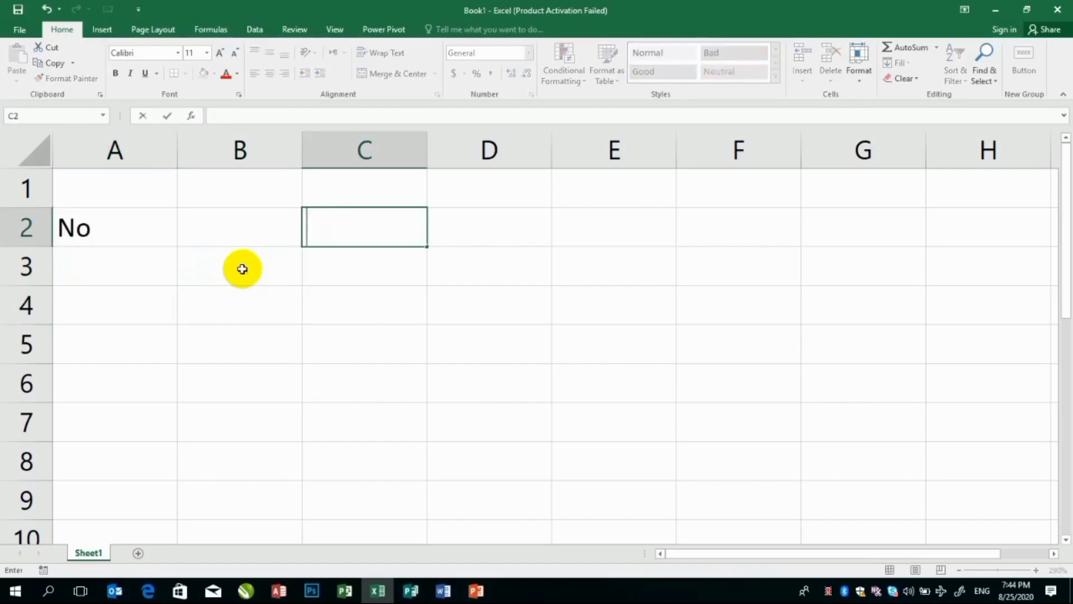
key(Left)
text(Name)
key(Right)
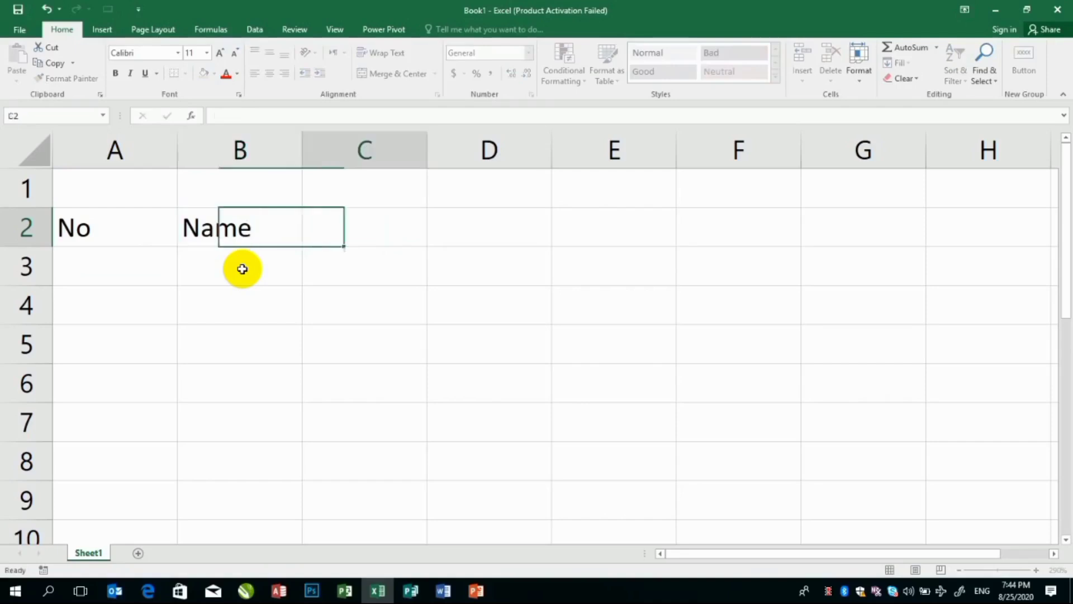
key(Left)
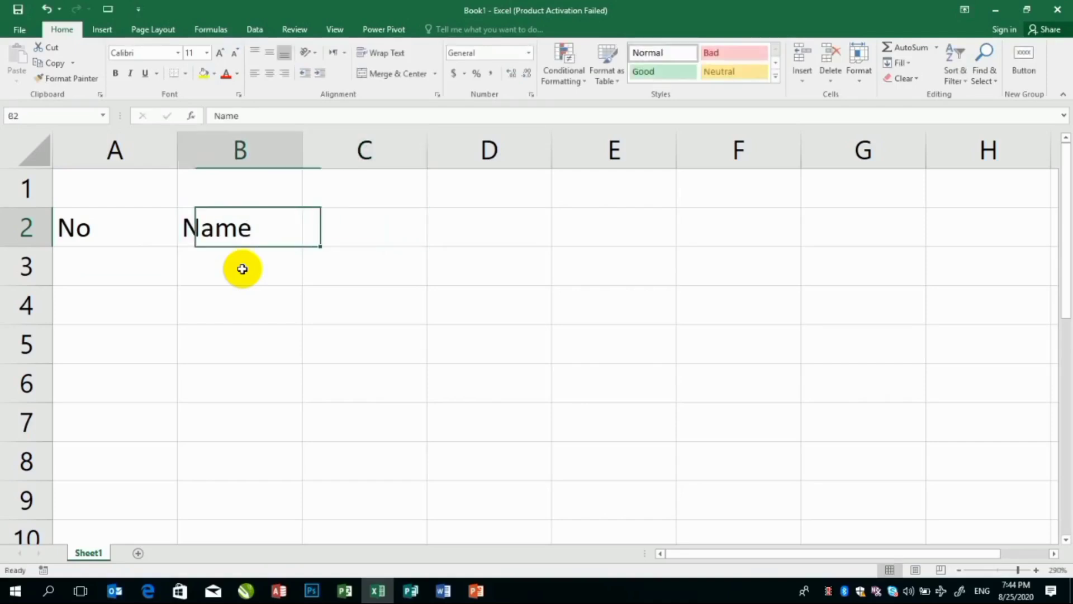
text(LTD)
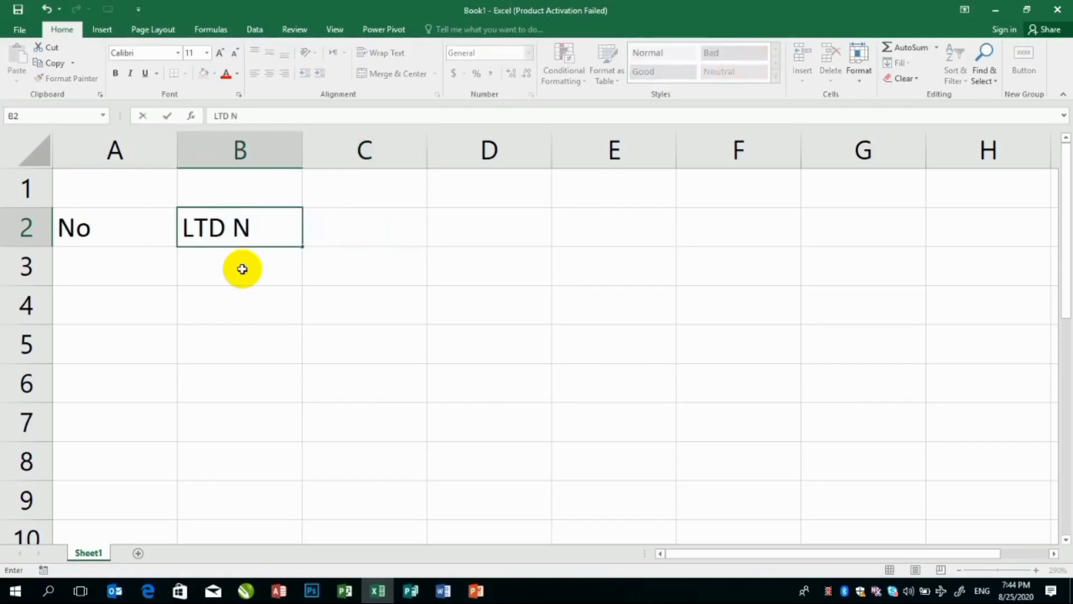
Step: Enter the headings Ammount in C2 and Date in D2
key(Right)
text(A)
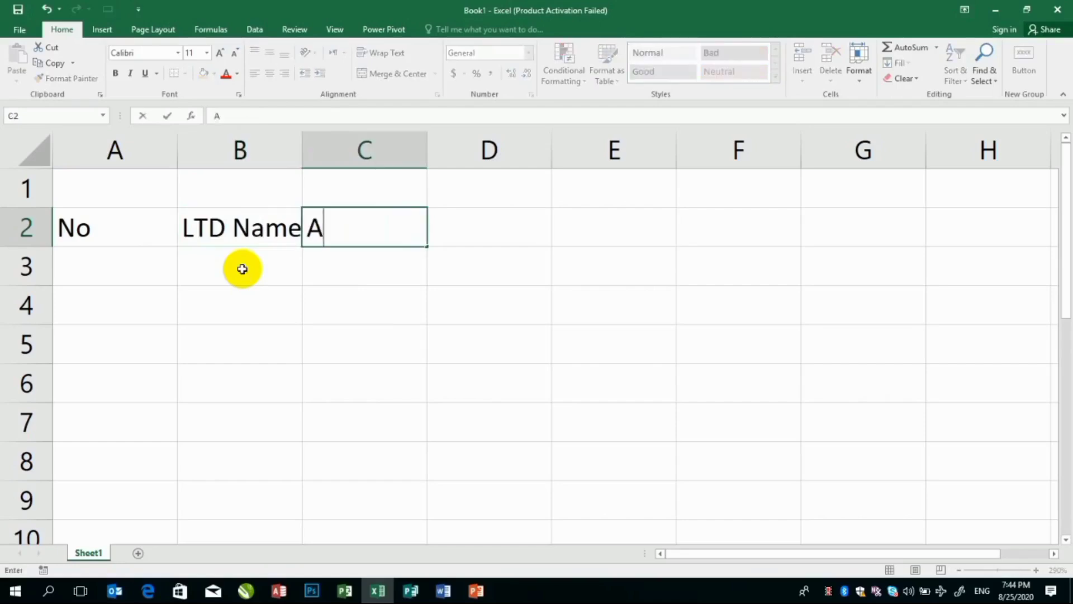
text(mmount)
key(Right)
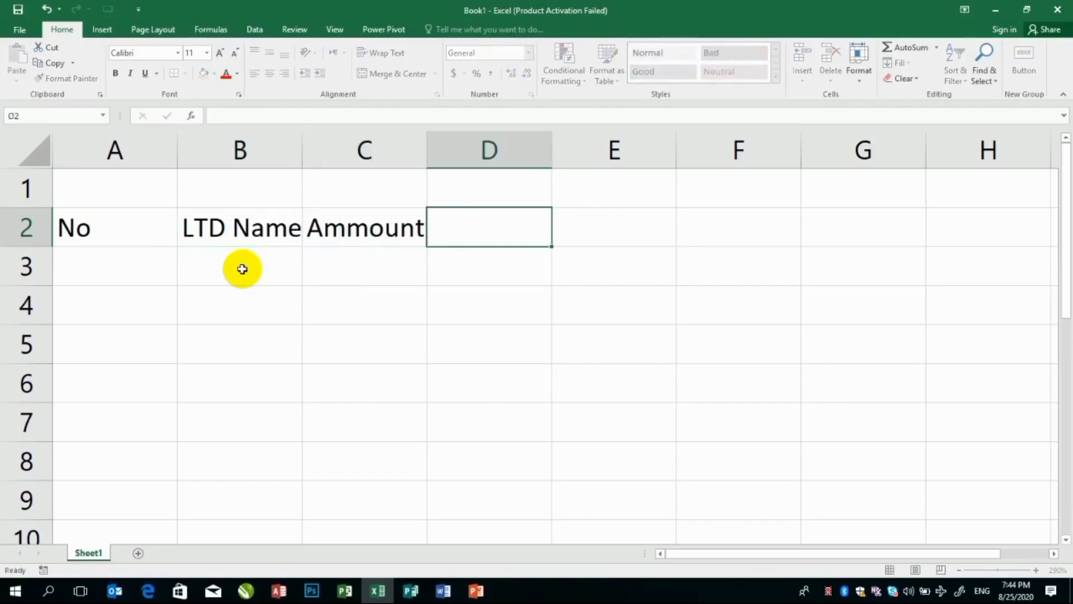
text(Date)
click(242, 268)
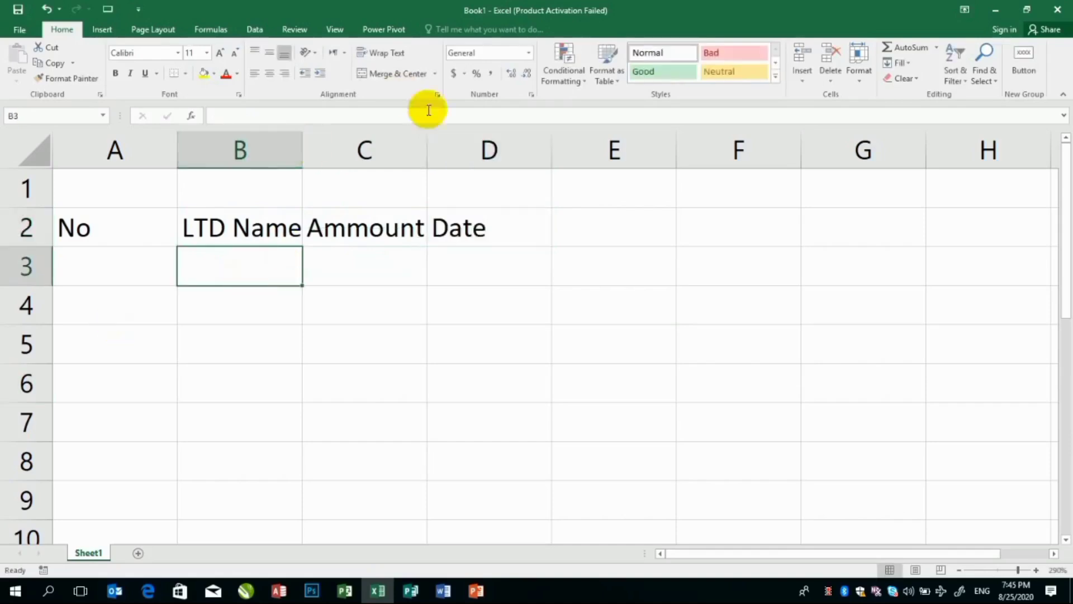
Step: Fit the widths of columns A, B and C to their row 2 headings
double_click(429, 144)
click(311, 148)
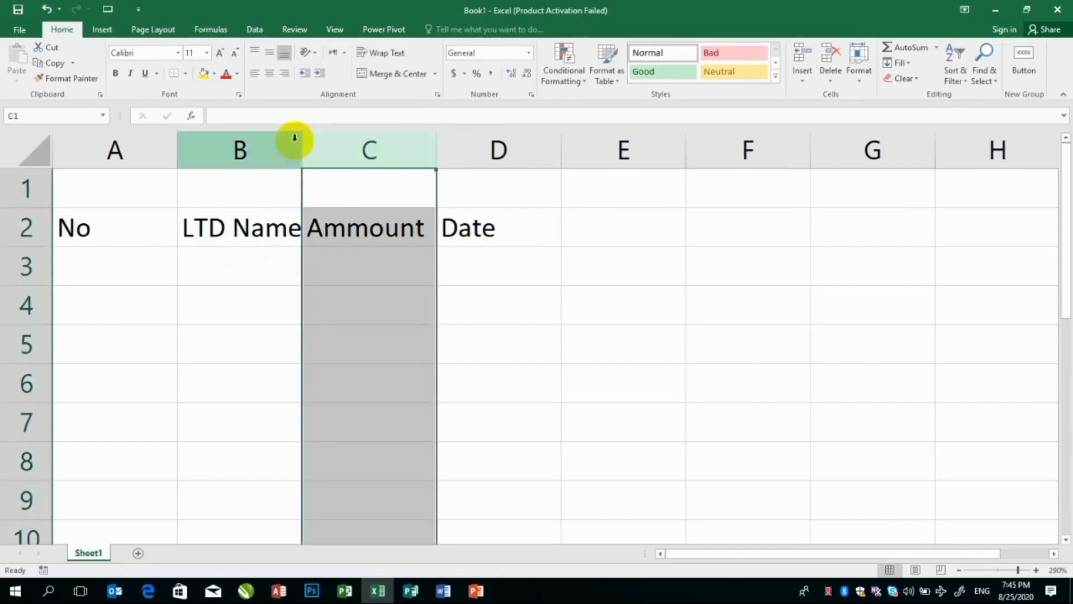
drag(302, 140, 311, 140)
double_click(179, 144)
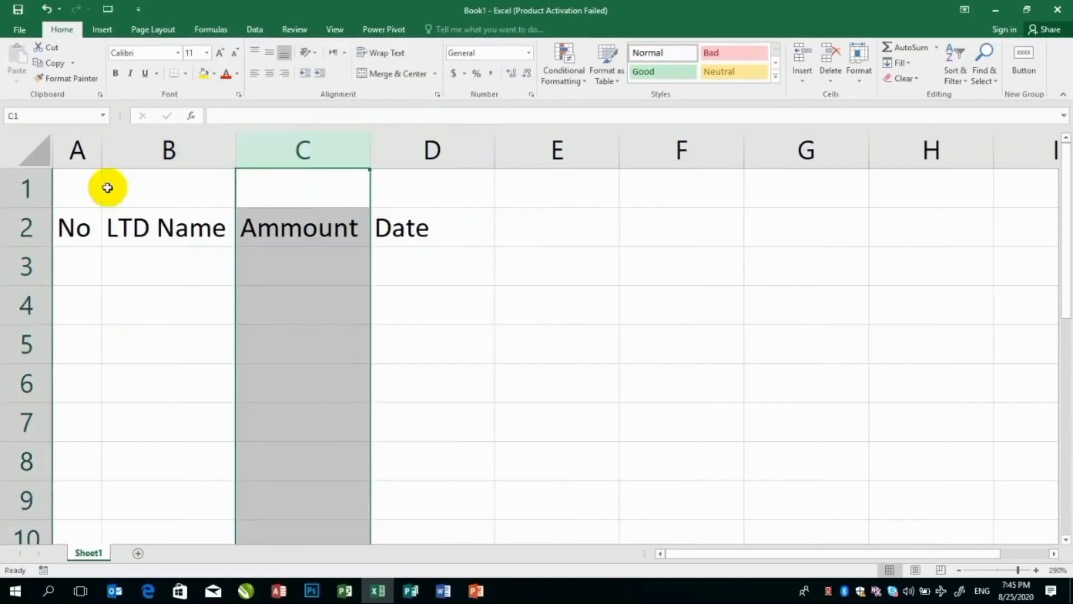
Step: Merge and center cells A1:D1 and enter the title Out
drag(84, 187, 434, 178)
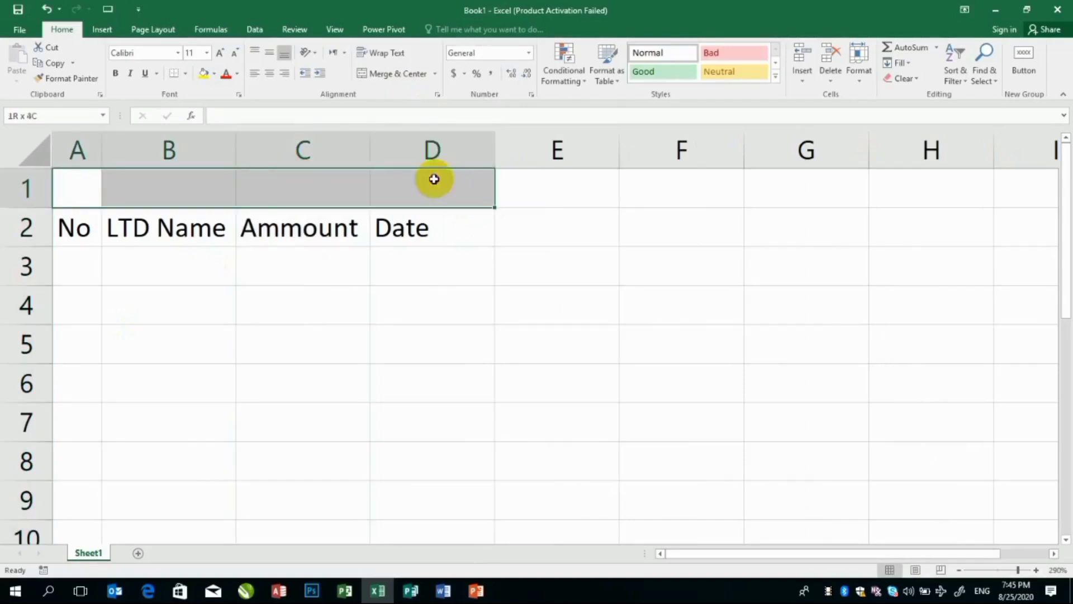
click(399, 77)
text(Out)
key(Return)
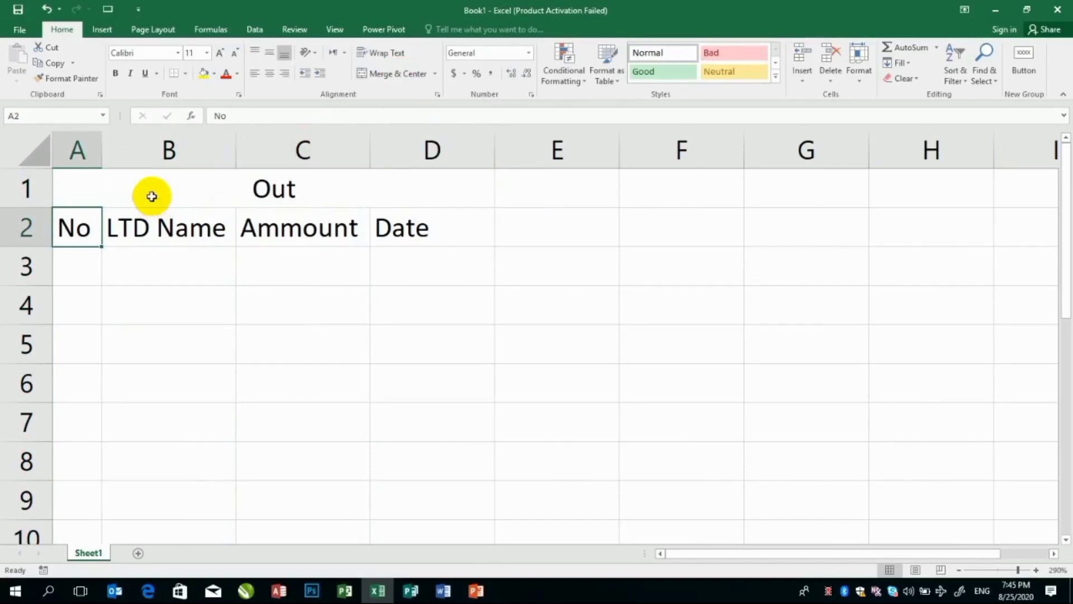
Step: Apply all borders to the Out table in range A1:D9
drag(143, 189, 167, 503)
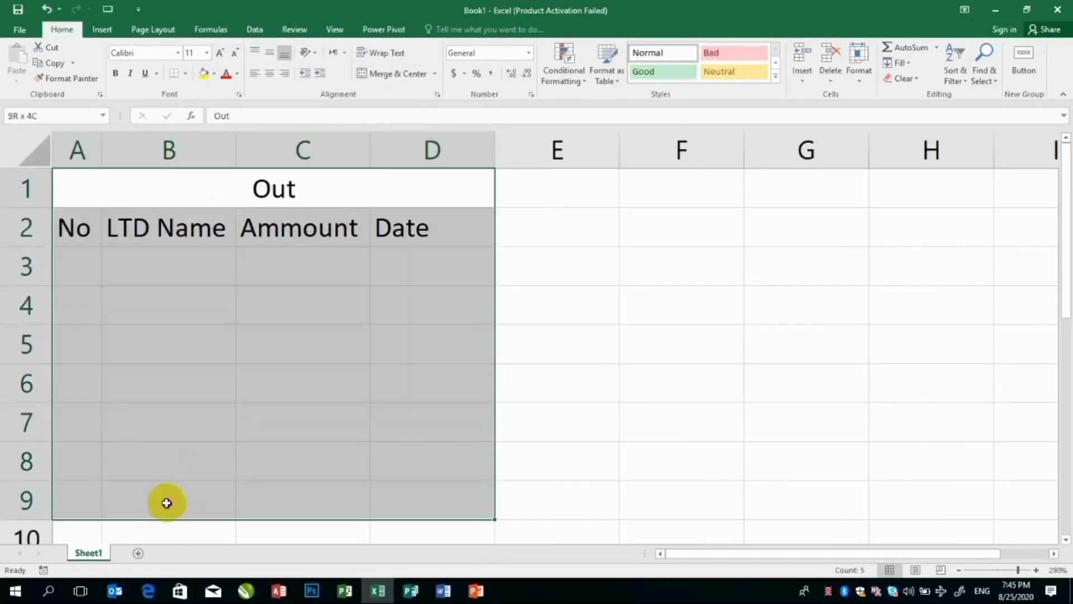
click(183, 75)
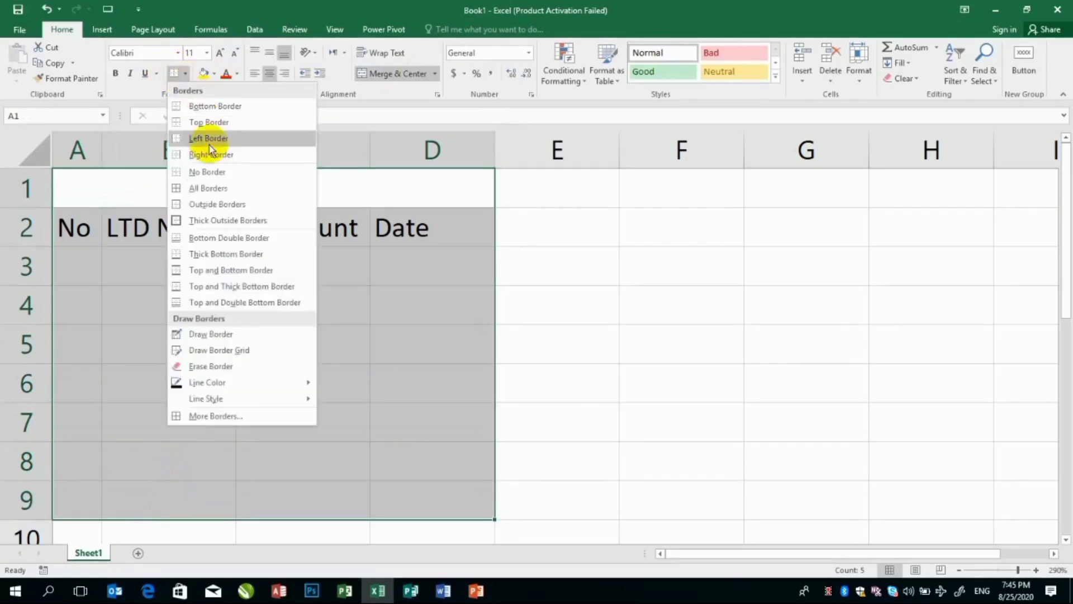
click(192, 185)
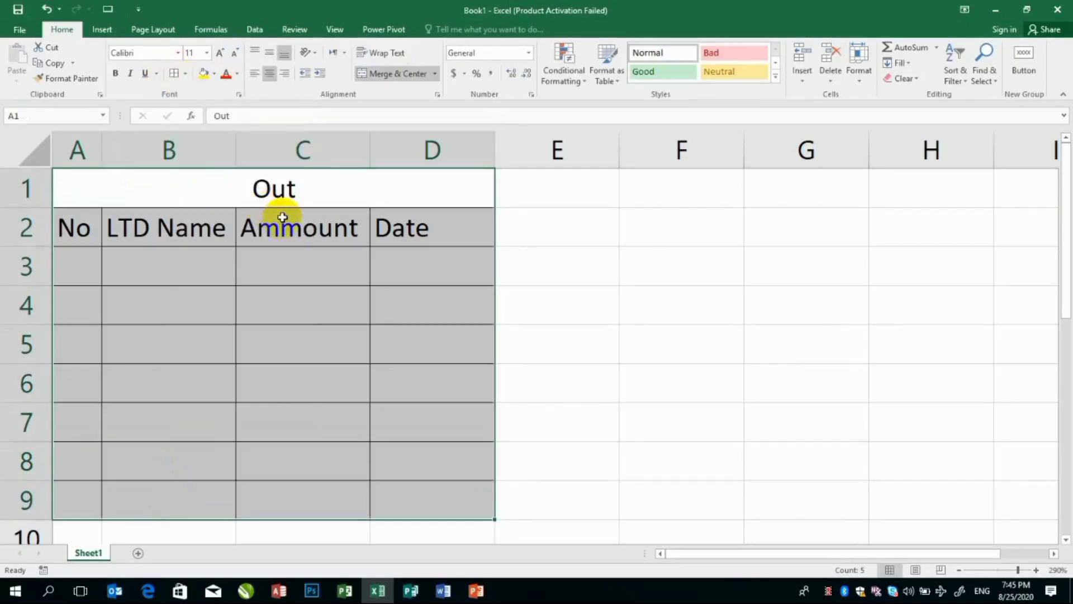
Step: Copy the Out table A1:D9 and paste it starting at cell F1
key(ctrl+c)
click(653, 200)
key(ctrl+v)
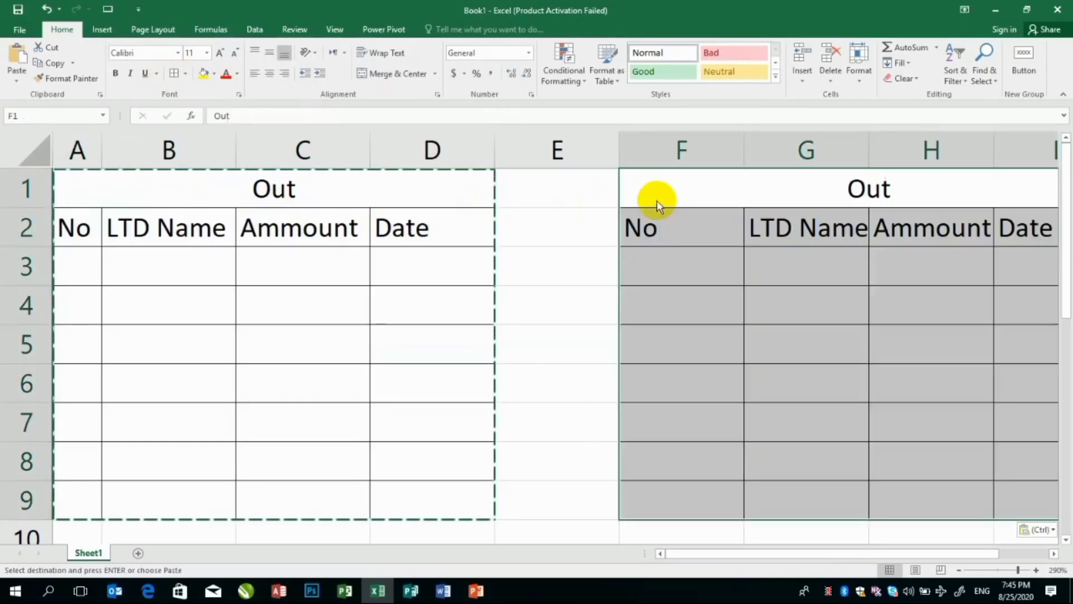
Step: Replace the title of the copied table in F1 with In
double_click(749, 200)
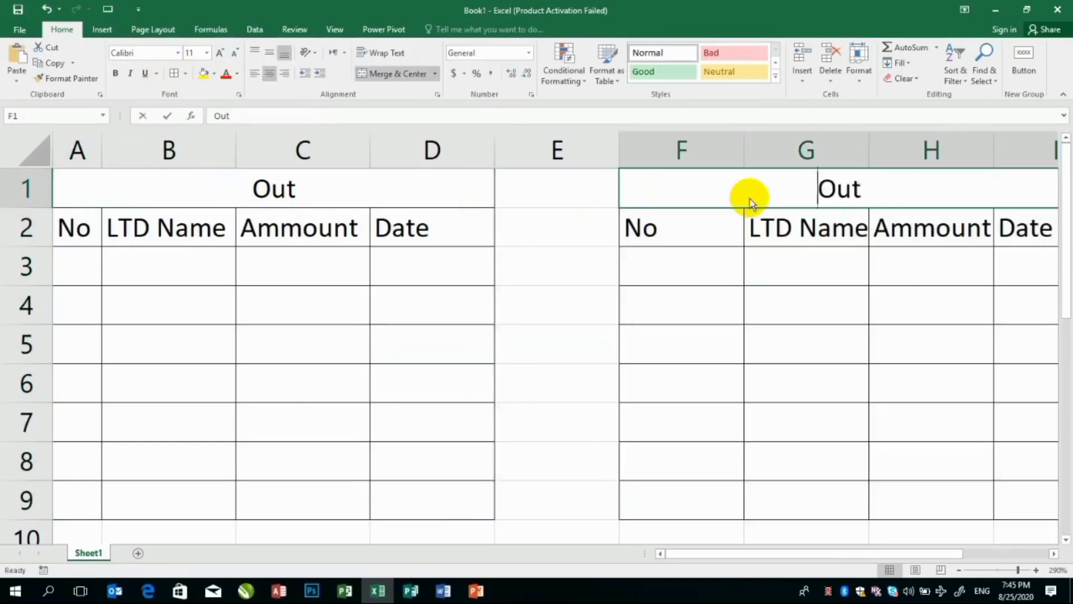
key(Delete)
key(Delete)
key(Delete)
text(In)
key(Return)
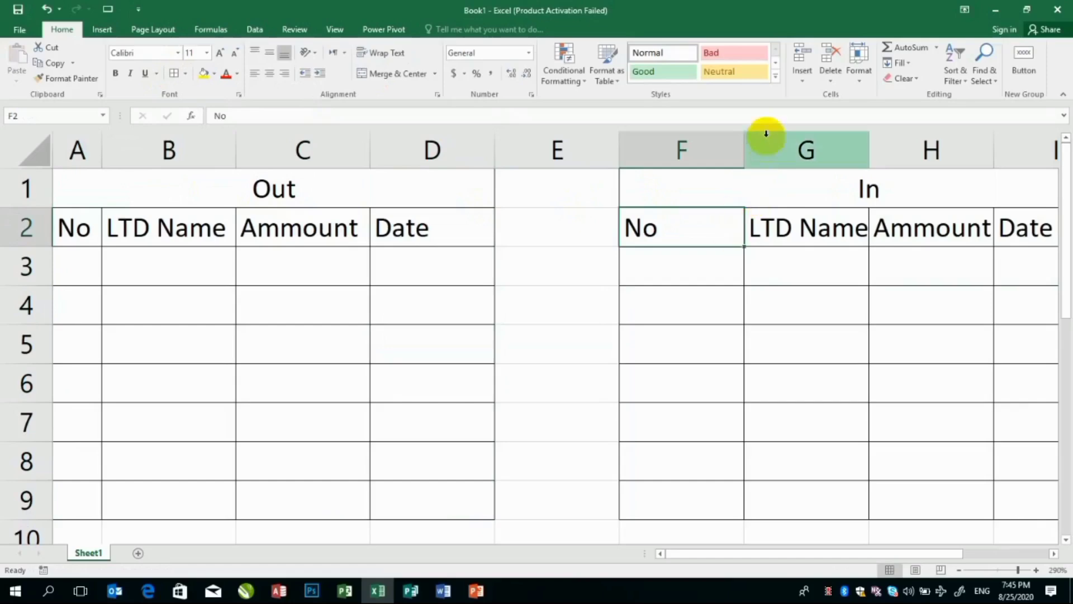
Step: Fit the widths of columns F, G and H to the copied table's headings
double_click(745, 137)
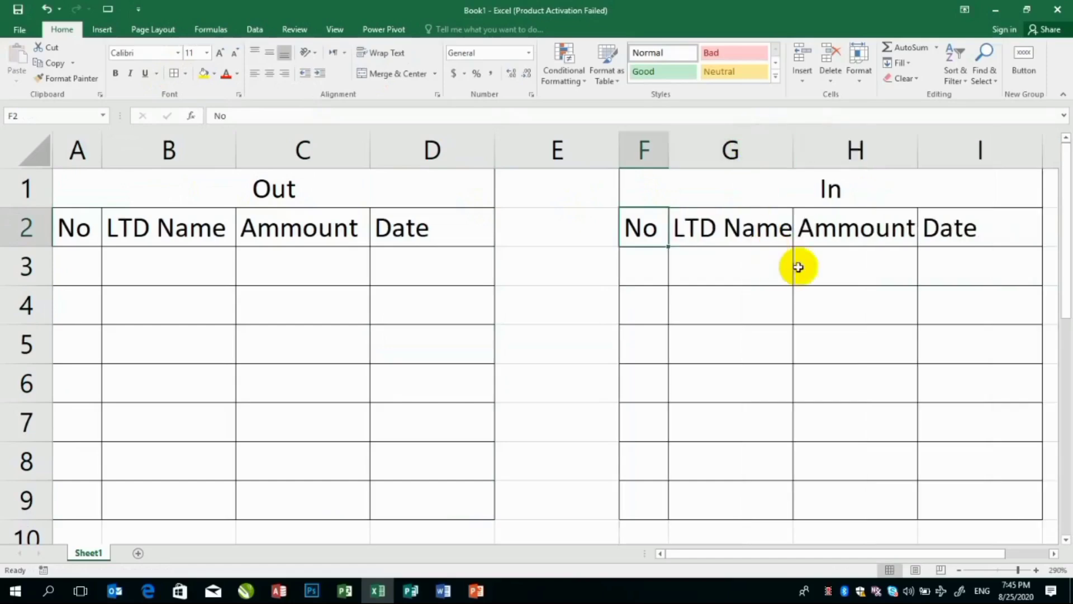
double_click(793, 150)
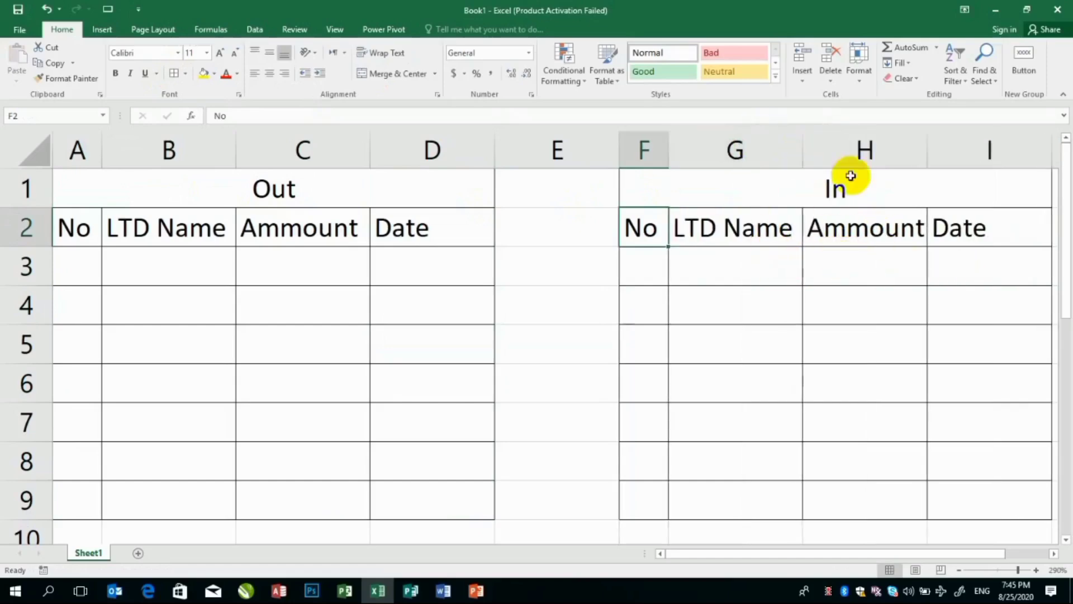
double_click(927, 146)
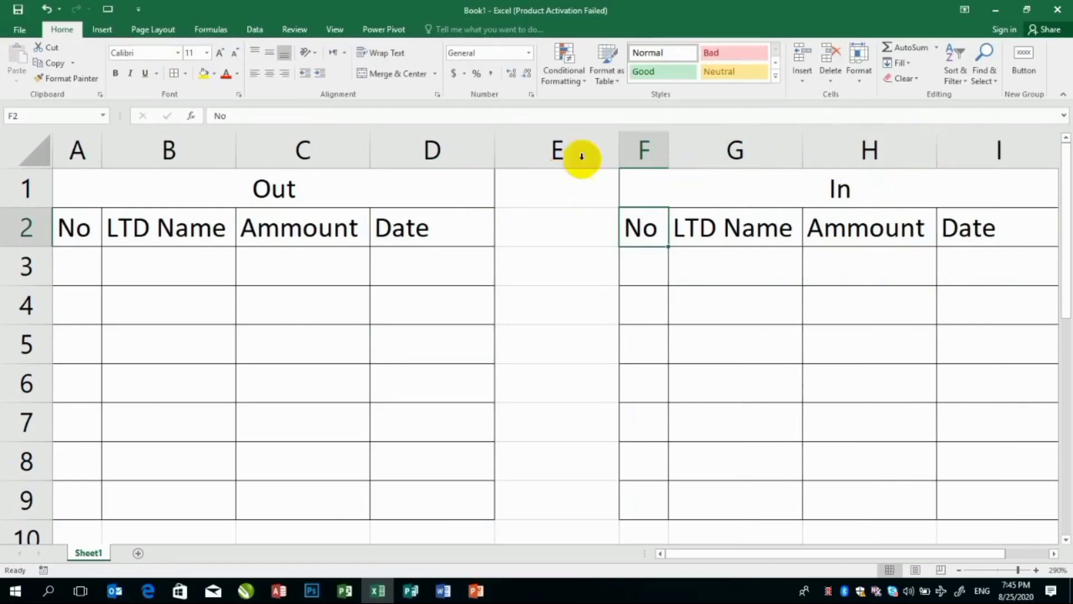
Step: Fill the separator column E with yellow and narrow it to a thin strip between the two tables
drag(617, 144, 568, 153)
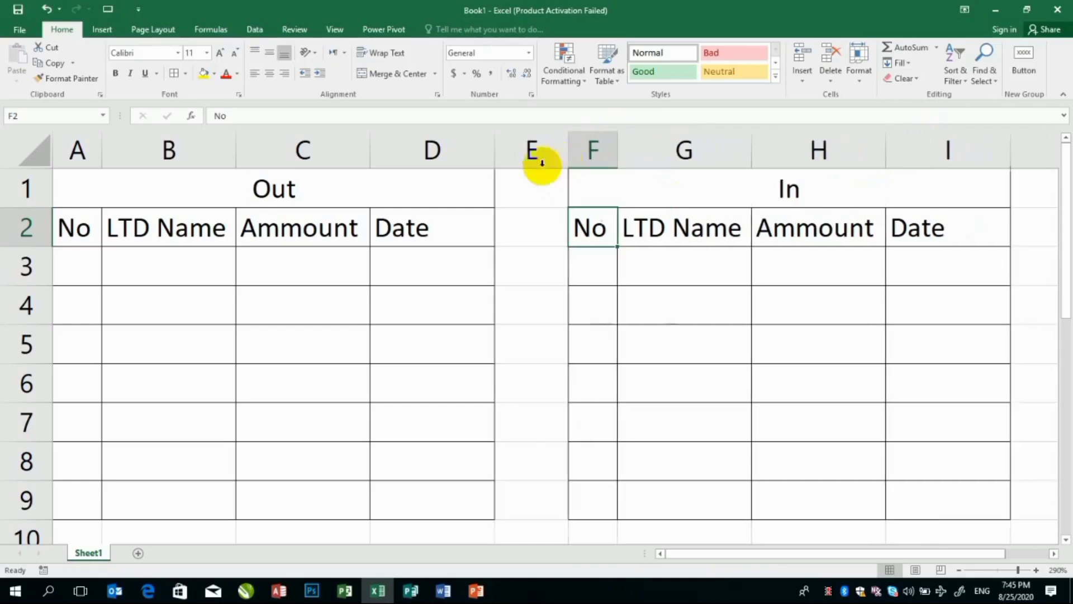
click(541, 162)
click(214, 73)
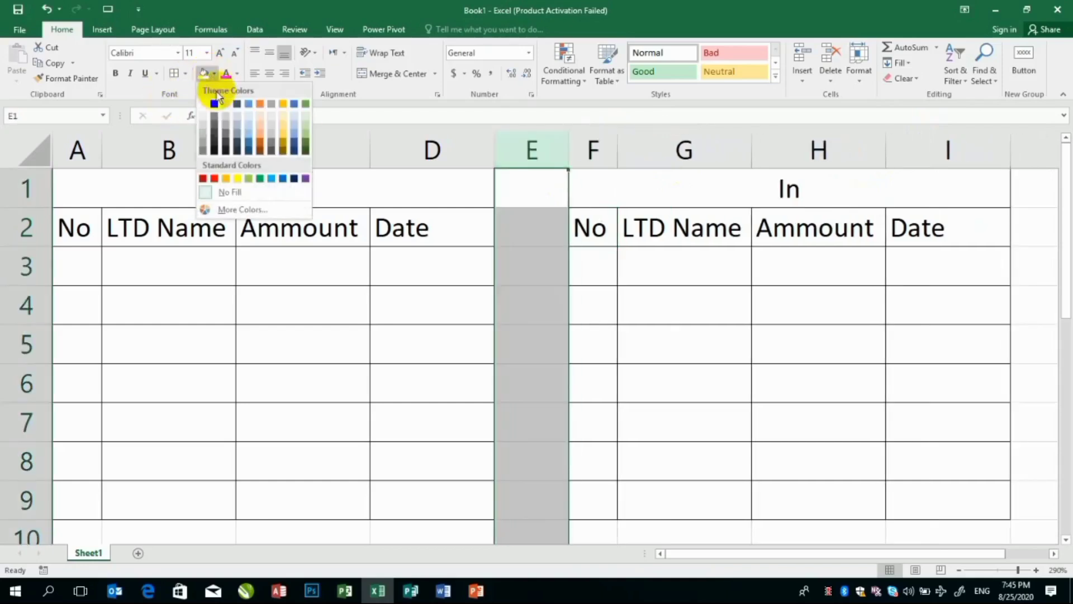
click(240, 180)
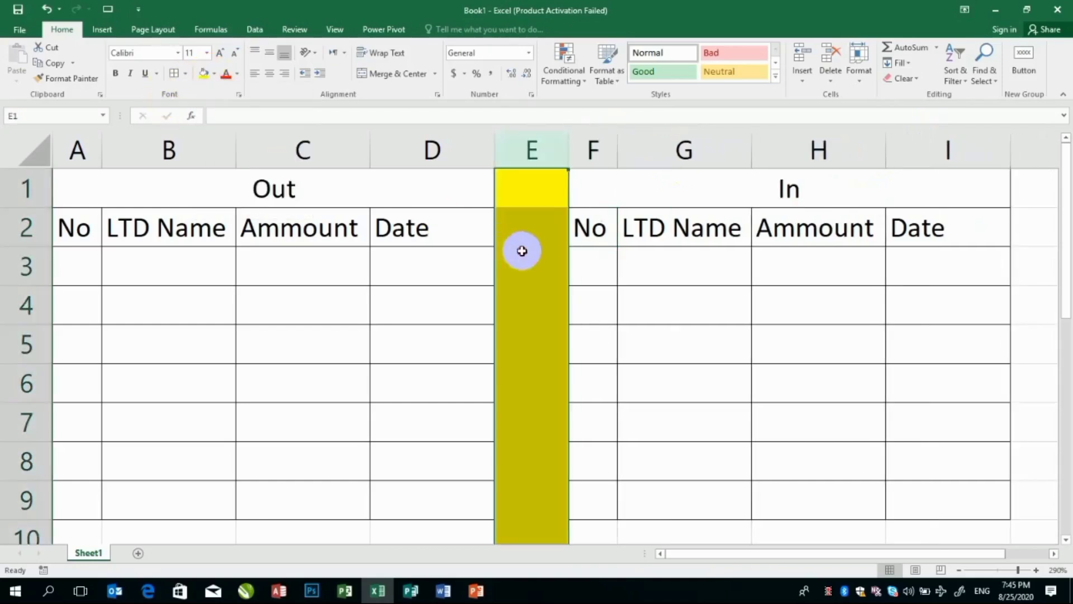
click(520, 250)
drag(565, 149, 532, 161)
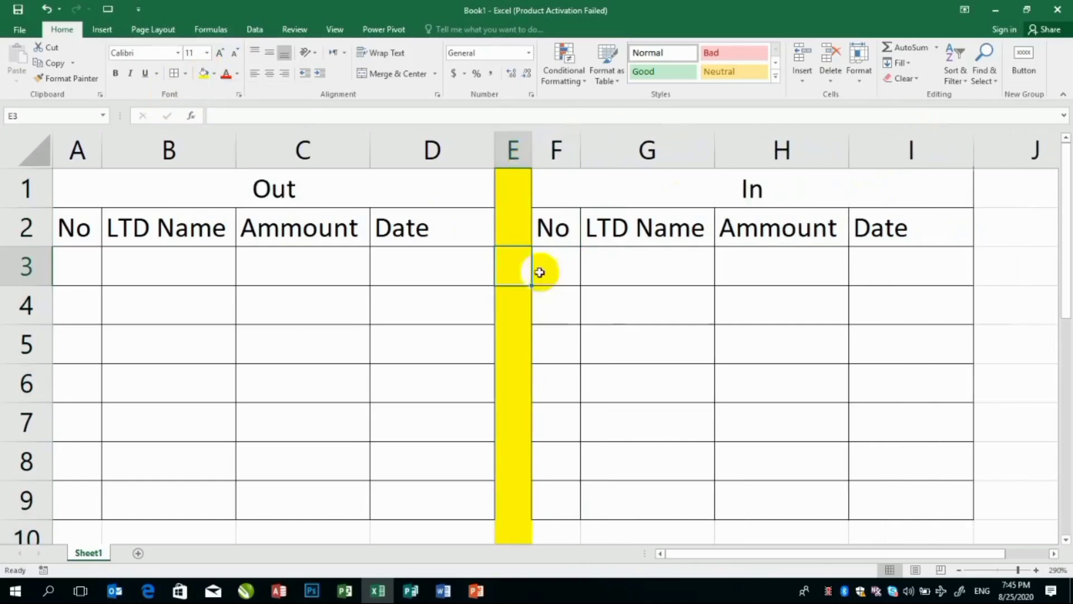
click(575, 371)
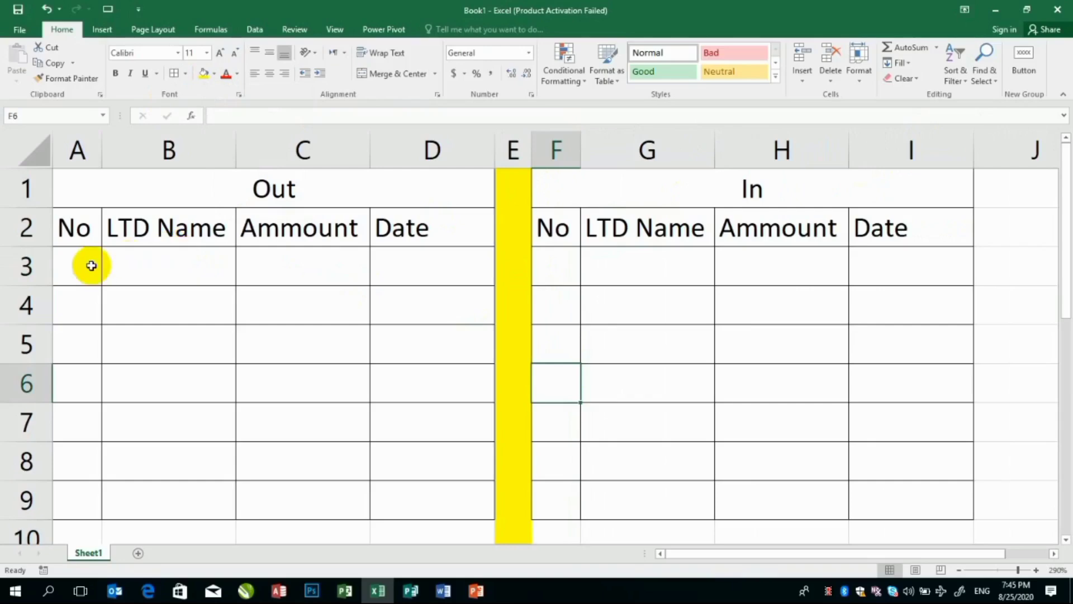
drag(157, 255, 219, 385)
drag(635, 278, 665, 386)
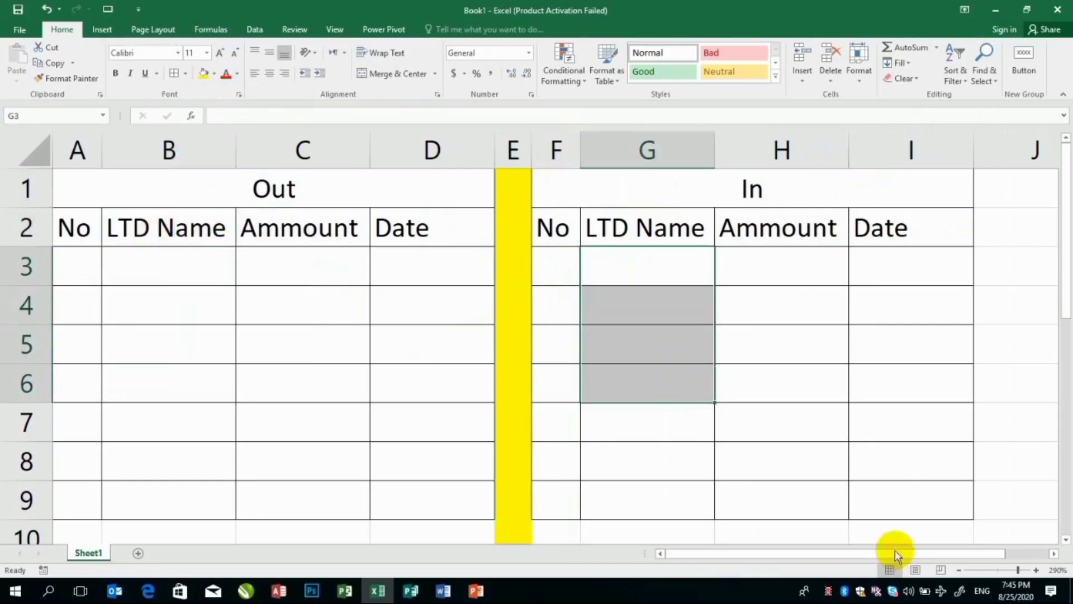
Step: Enter the headings LTD Name in J2 and Total Ammount in K2, beside the In table
drag(1018, 569, 1014, 570)
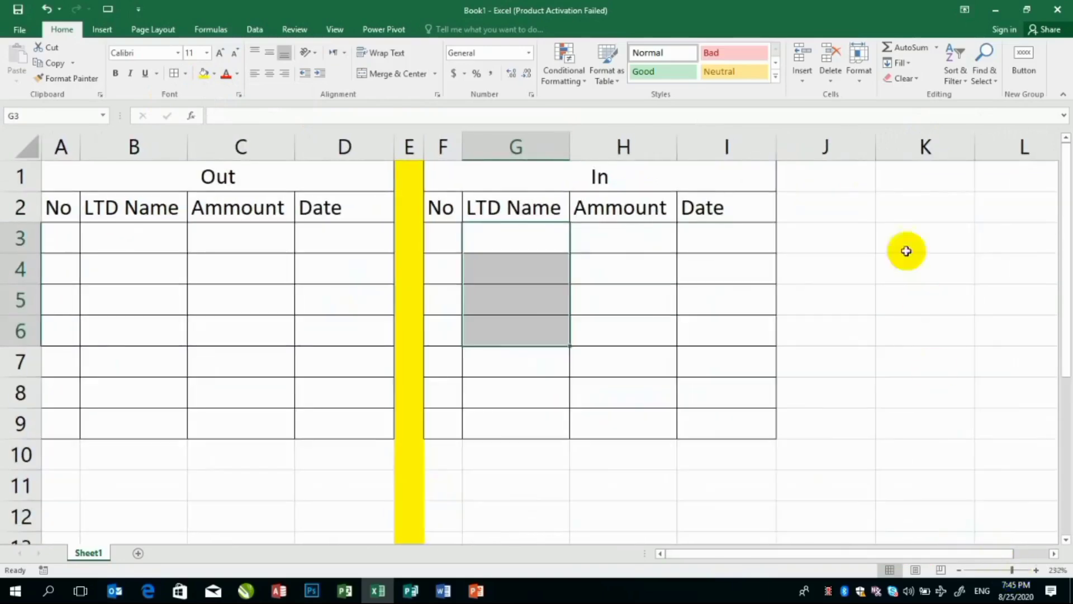
click(869, 218)
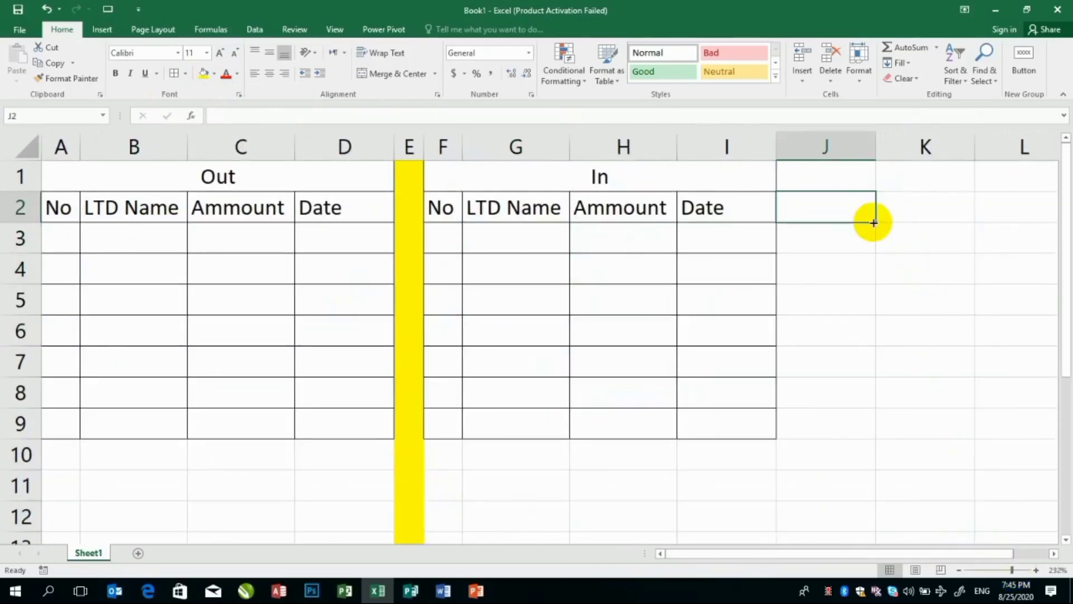
key(Tab)
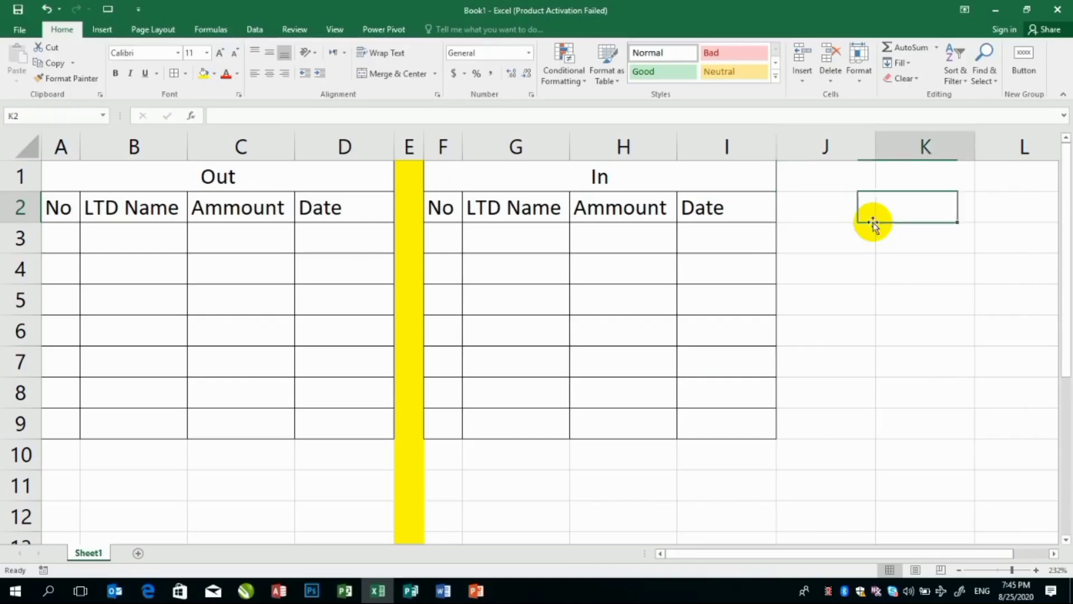
key(shift+Tab)
text(L)
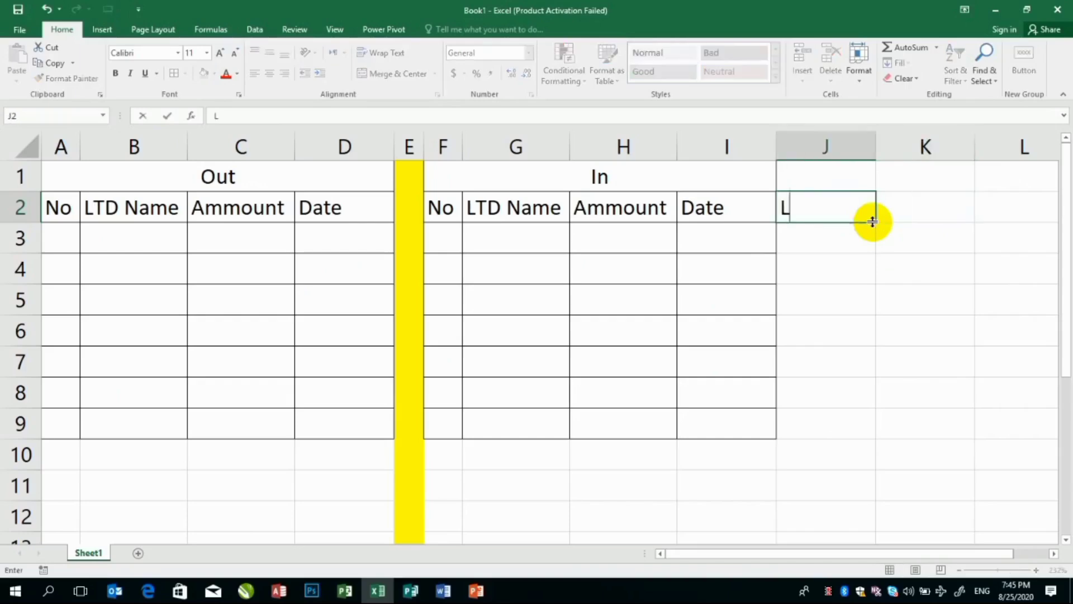
text(TD Name)
key(Tab)
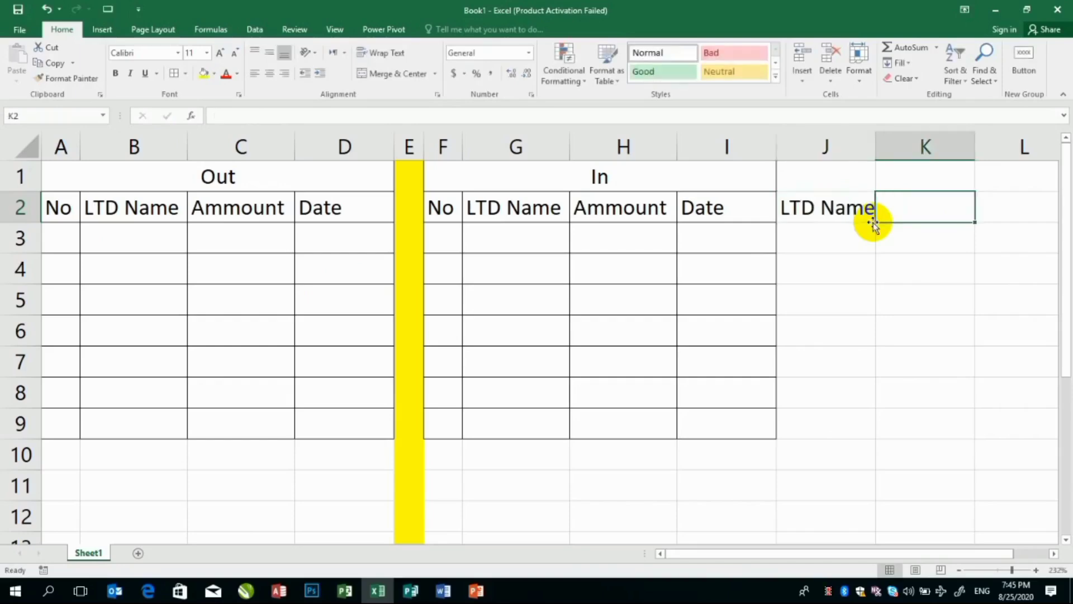
text(ATota)
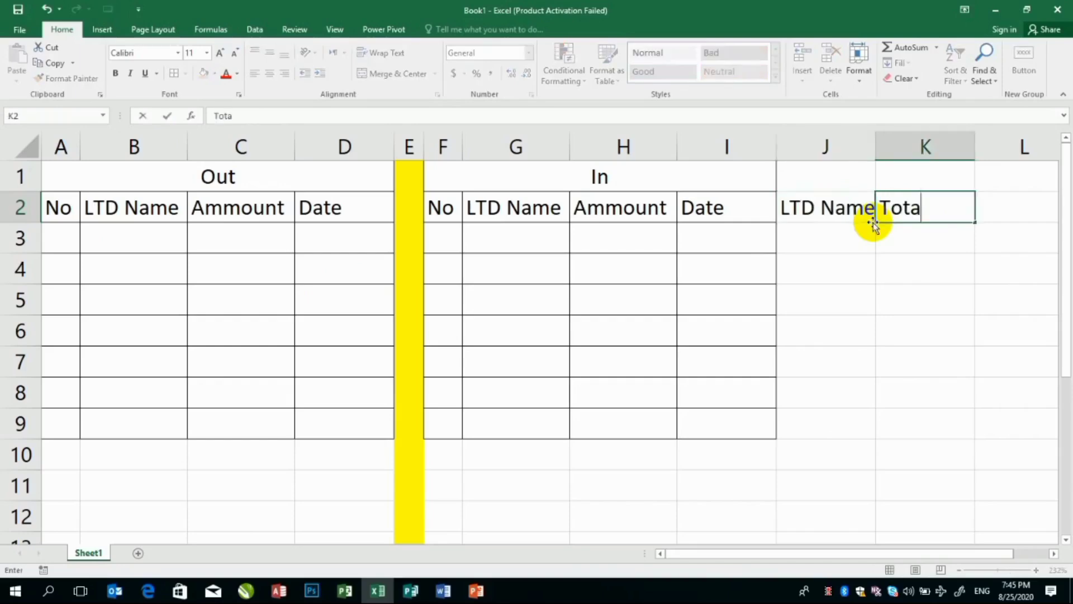
text(l Ammount)
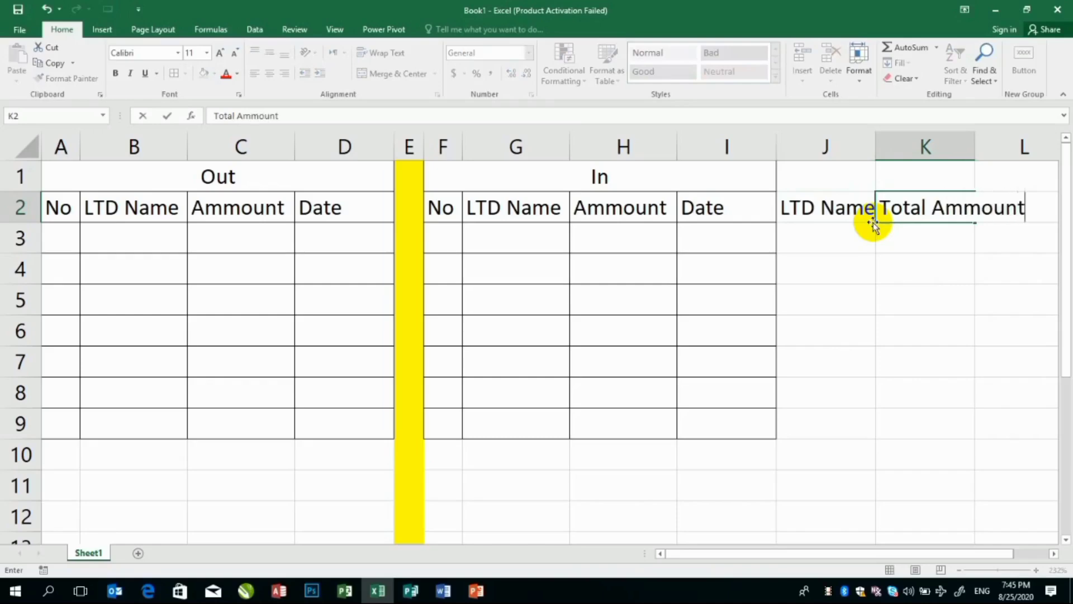
key(Return)
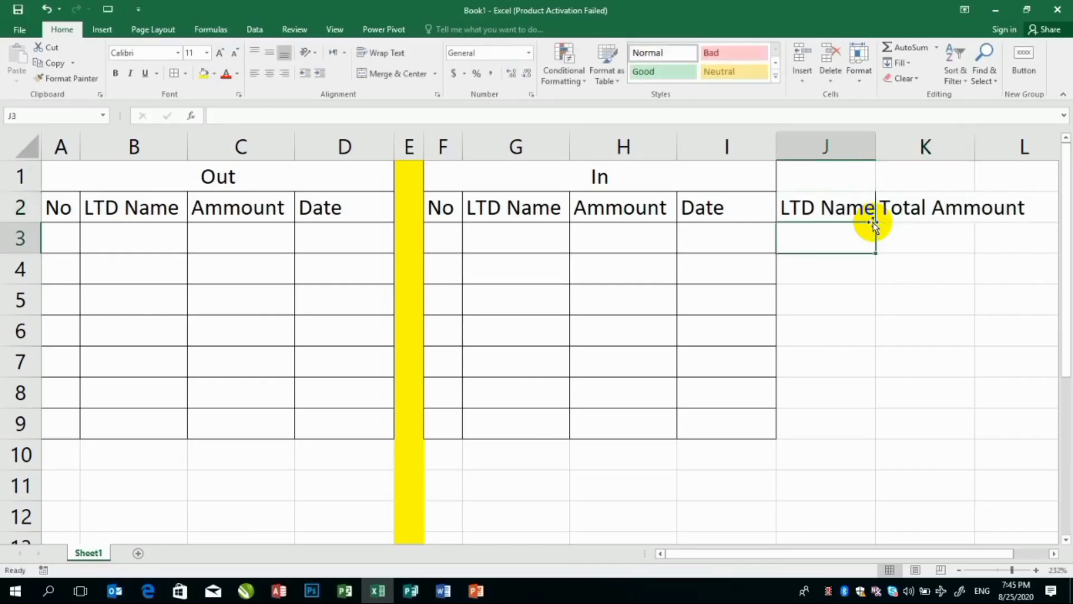
Step: Merge and center J1:K1 above the new headings and title it Total In
drag(871, 218, 883, 208)
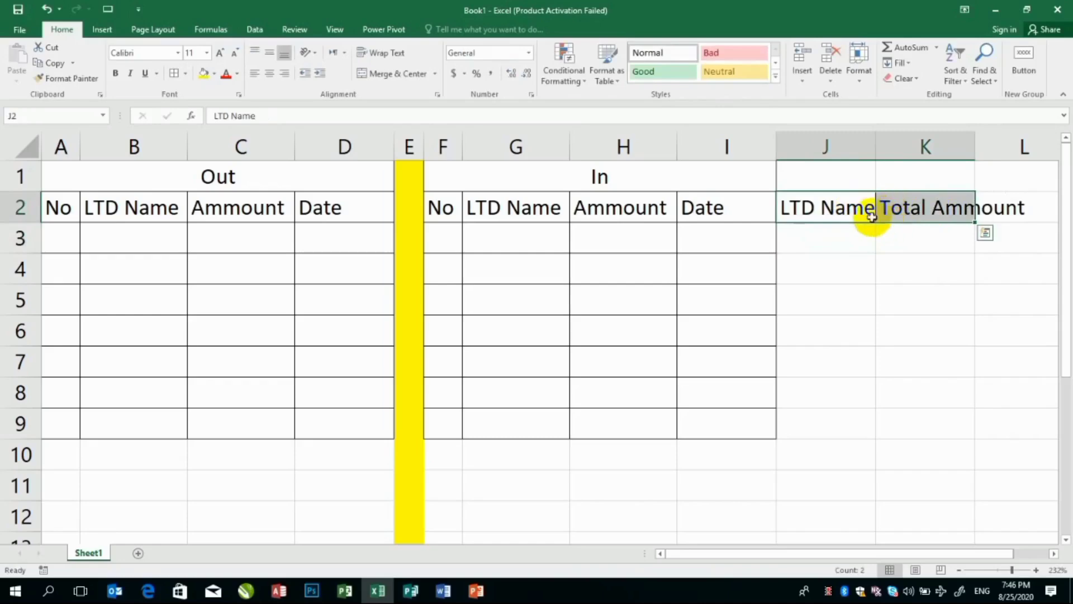
drag(831, 172, 882, 179)
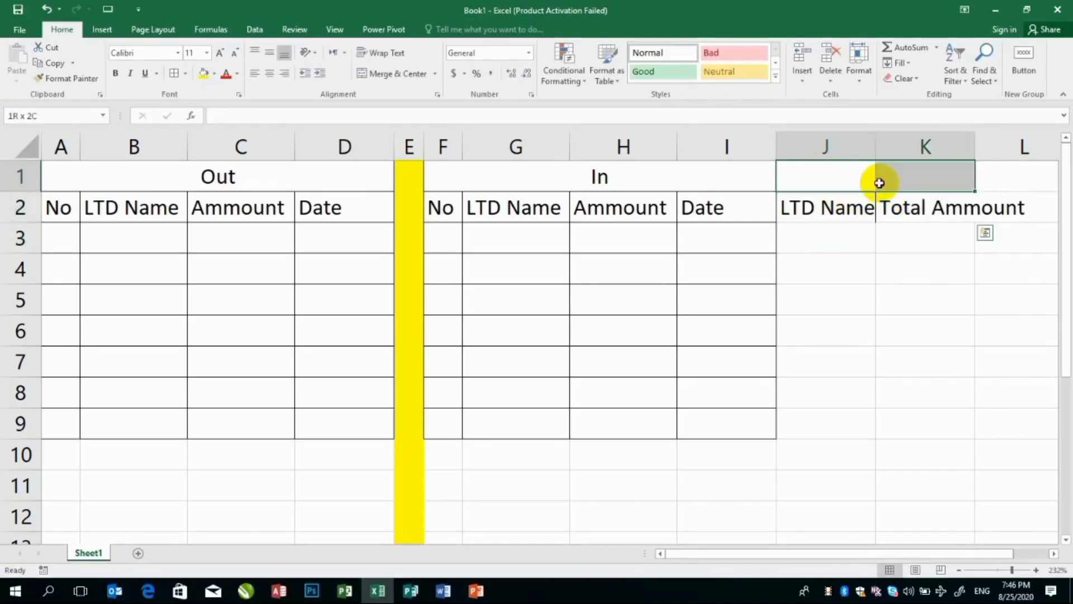
click(392, 74)
text(Total In)
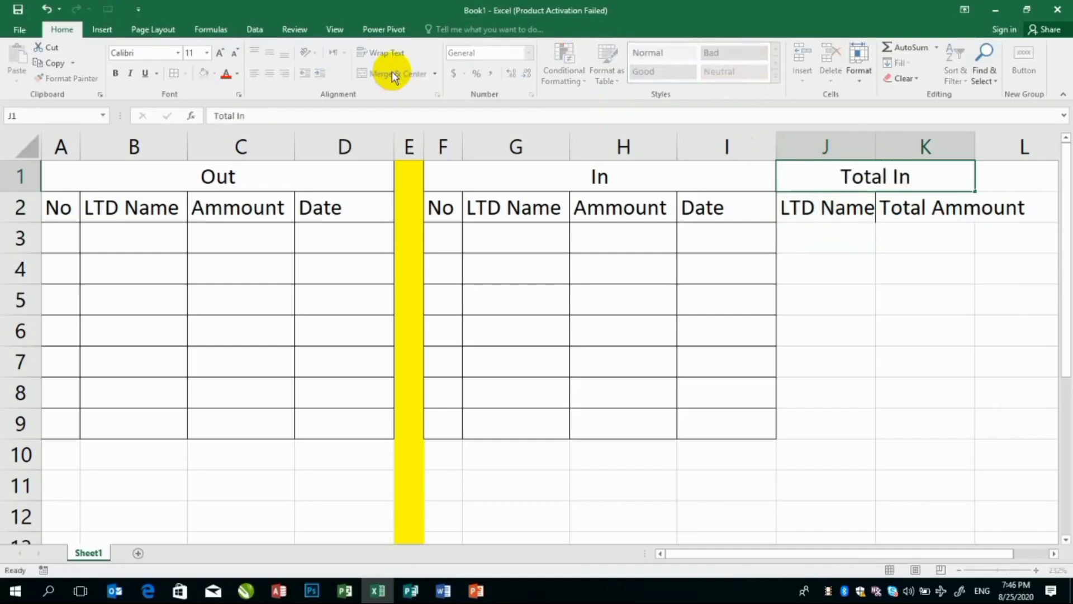
key(Return)
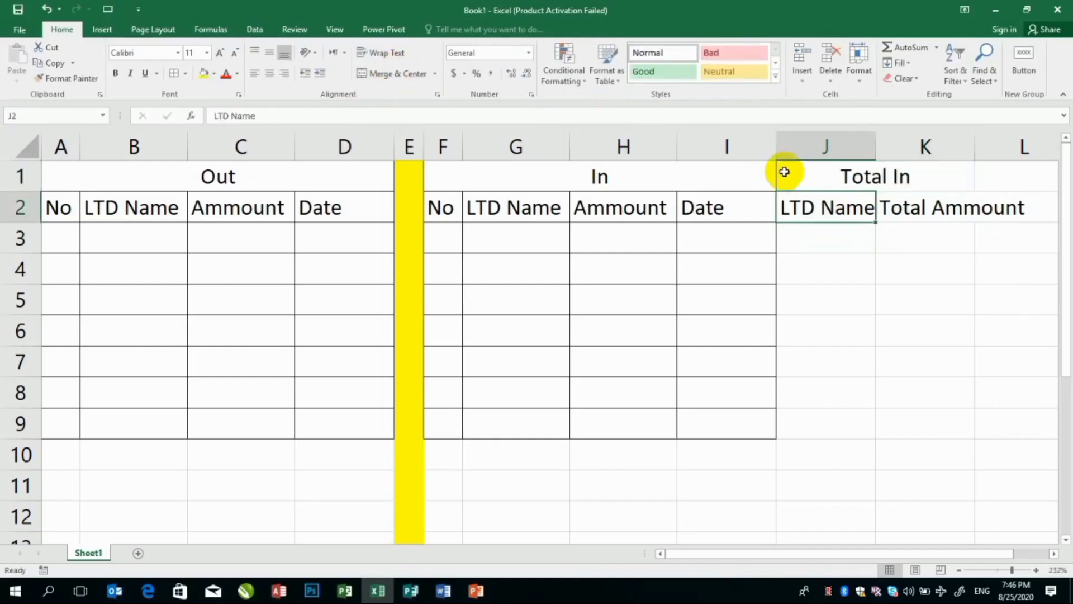
Step: Copy the Total In block J1:K2 to J4 and retitle the copy Total Out
drag(782, 170, 876, 204)
key(ctrl+c)
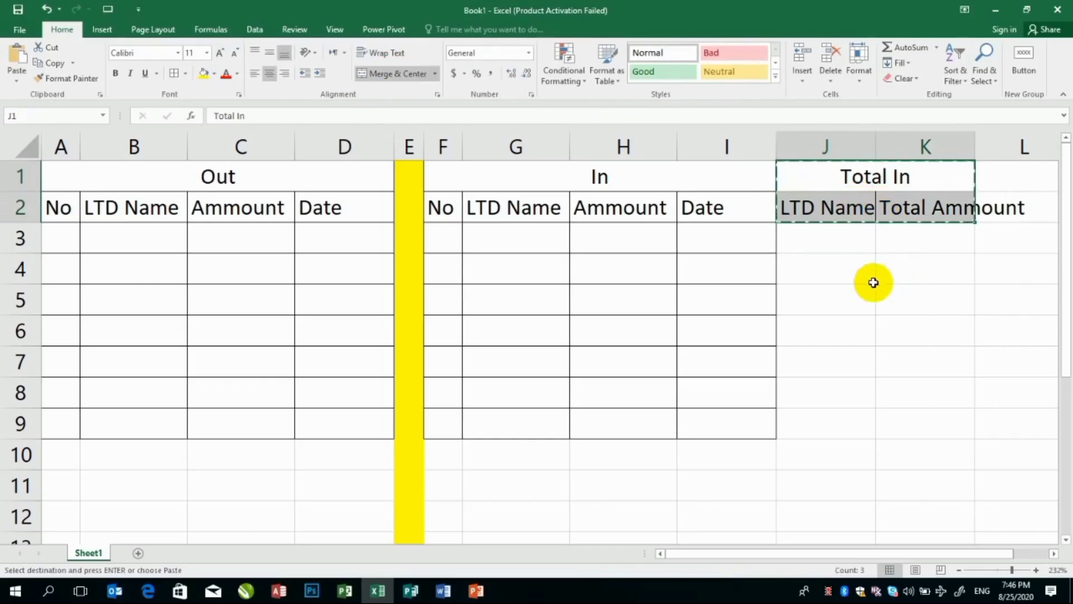
click(846, 270)
key(ctrl+v)
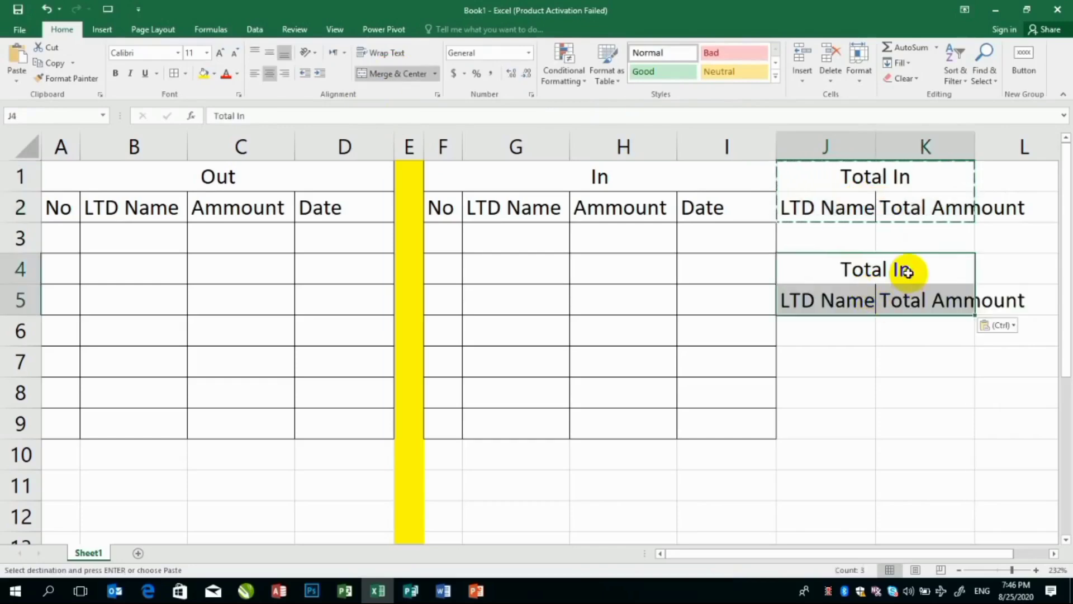
text(Total )
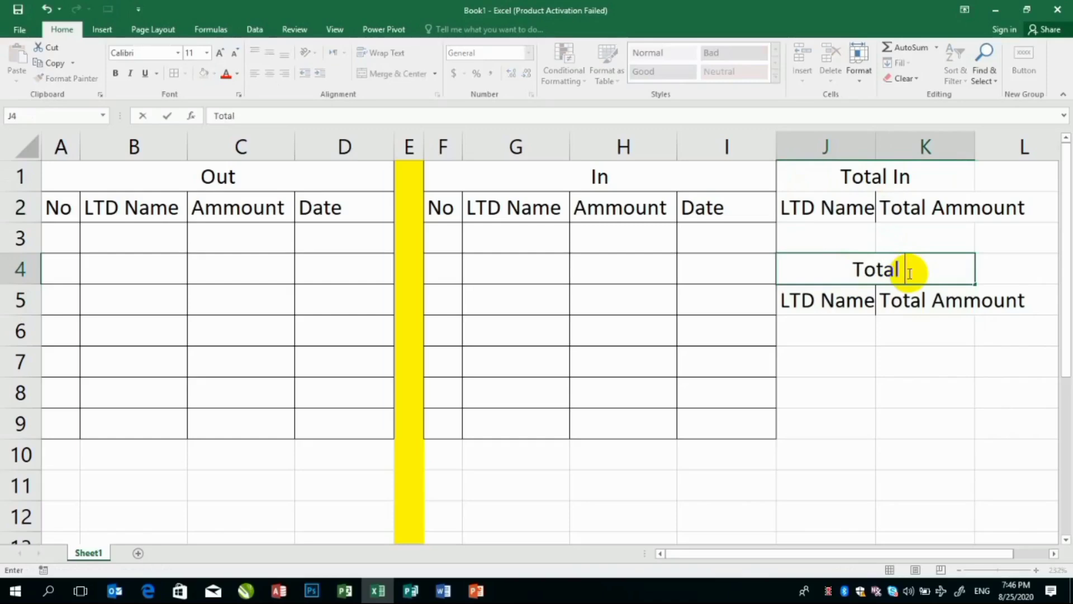
text(Out)
key(Return)
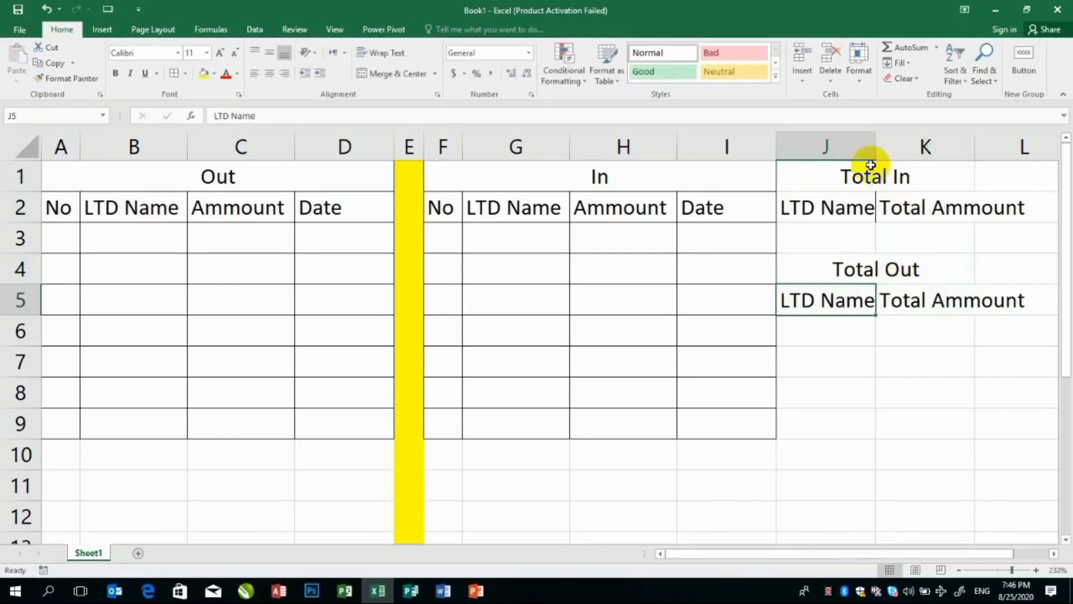
Step: Widen columns J and K so the LTD Name and Total Ammount headings fit
drag(880, 133, 887, 134)
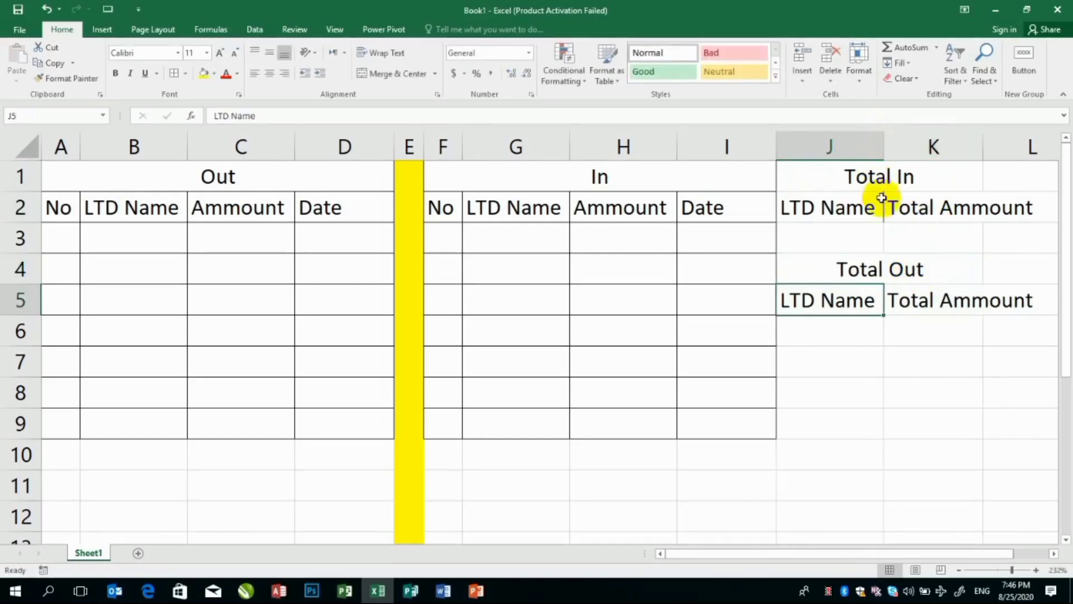
click(959, 233)
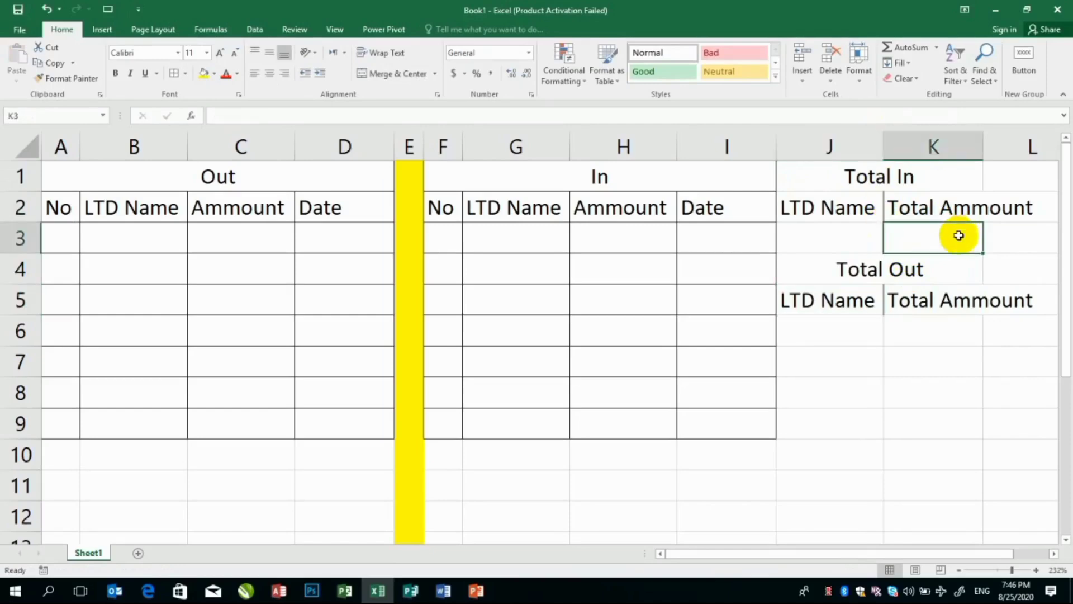
click(928, 339)
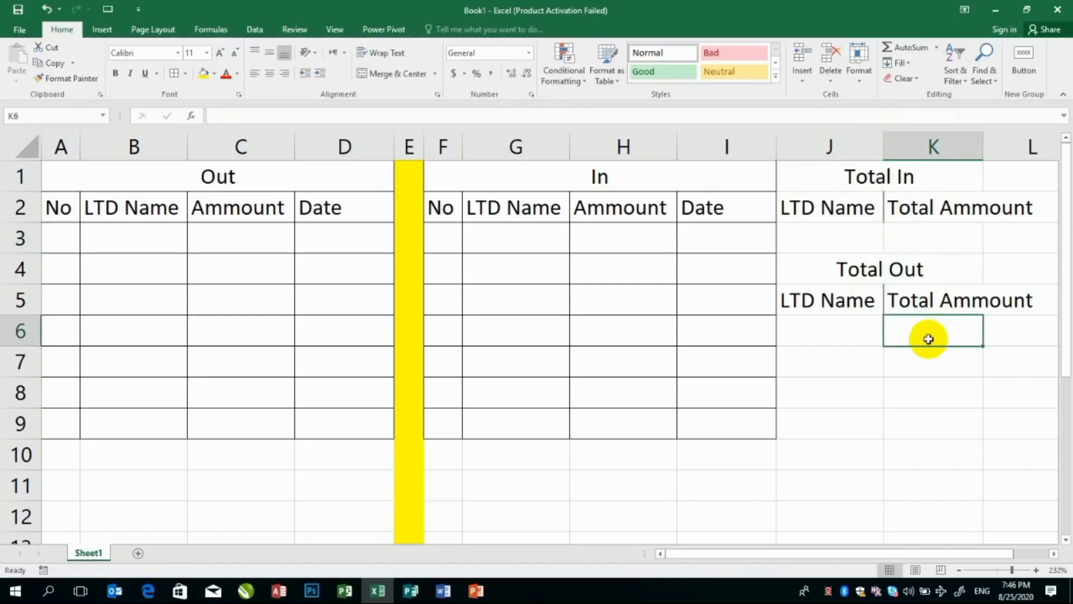
double_click(982, 149)
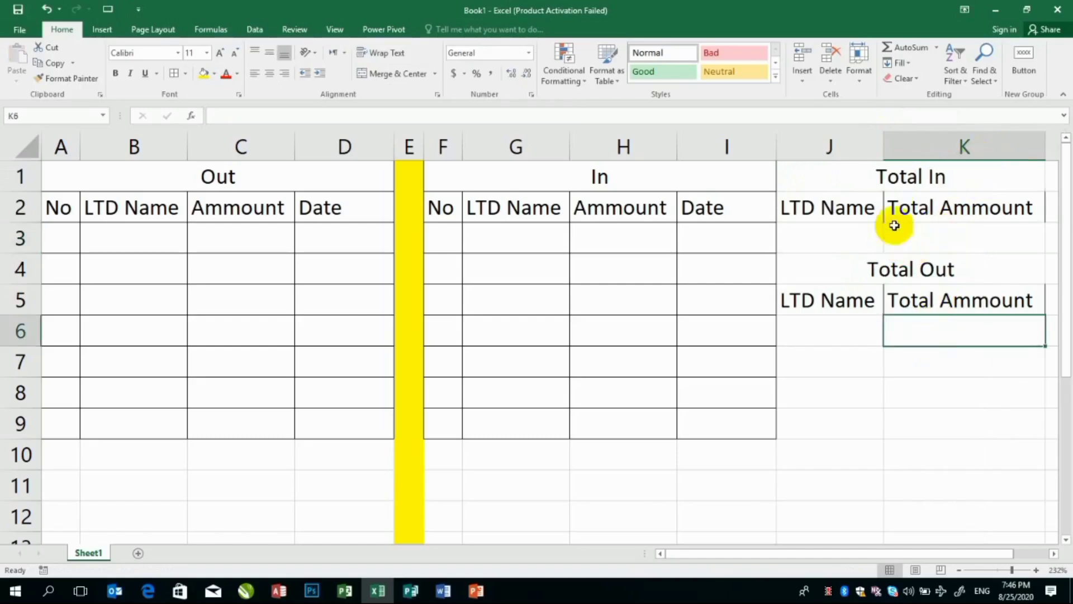
Step: Fill the Total In title and headings in J1:K2 with light green
drag(898, 172, 890, 210)
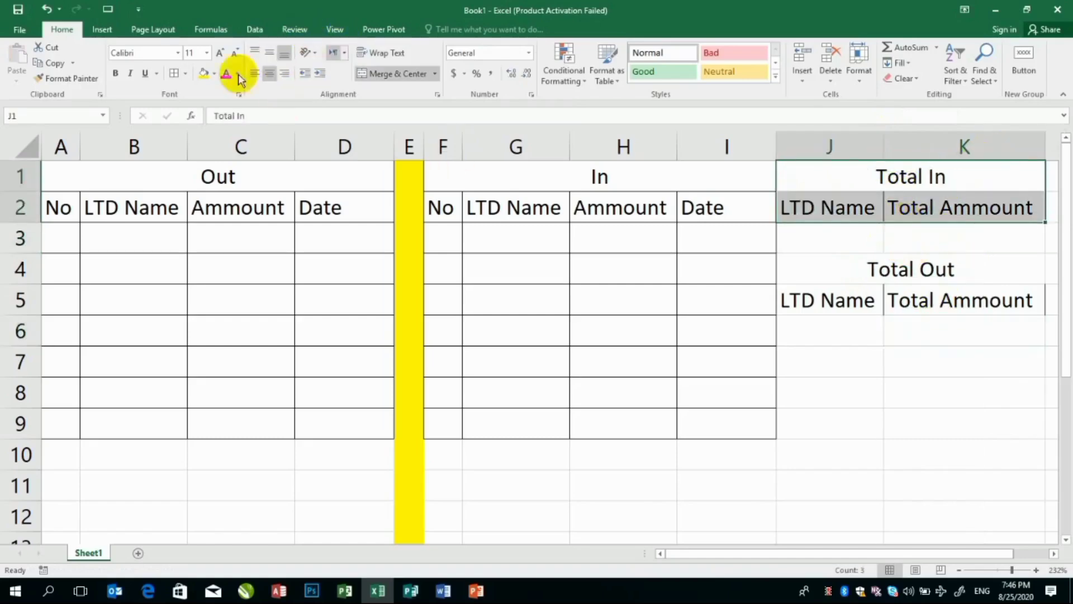
click(214, 74)
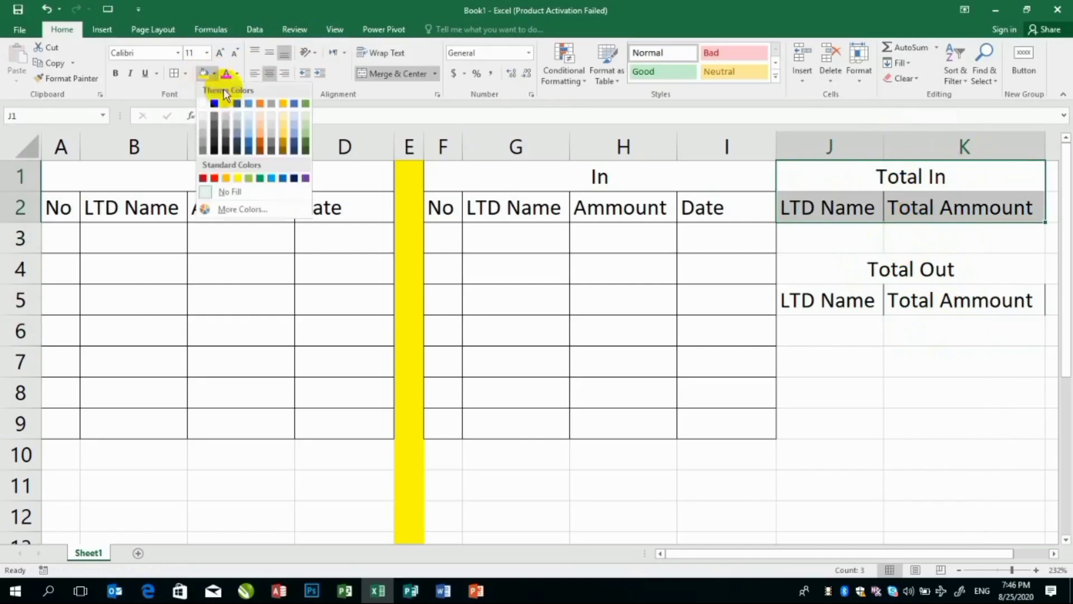
click(251, 178)
Step: Fill the Total Out title and headings in J4:K5 with light orange, and apply all borders to J1:K6
drag(855, 278, 828, 288)
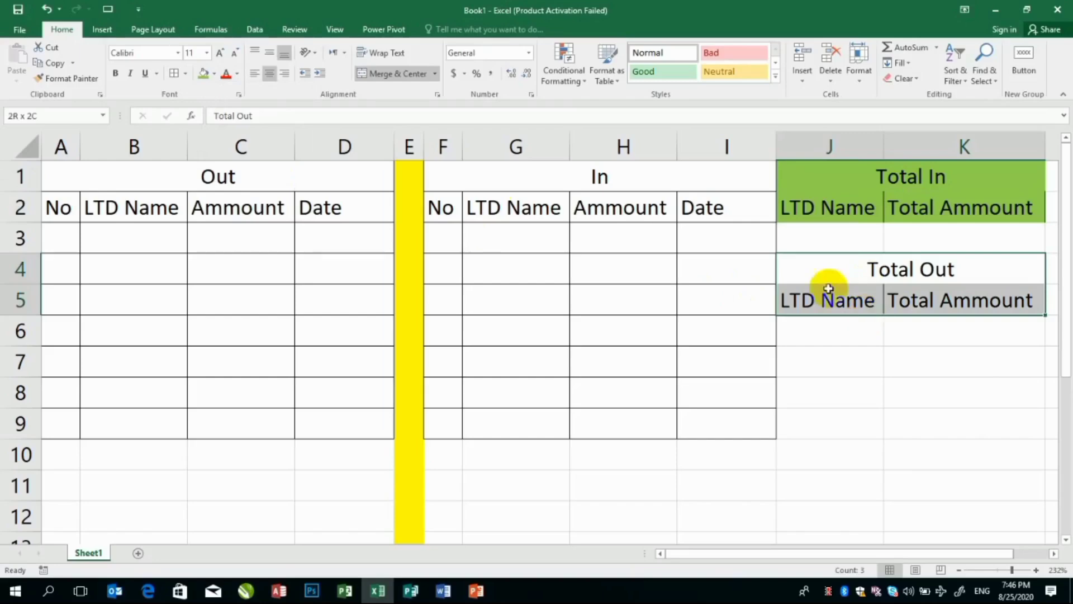
click(214, 73)
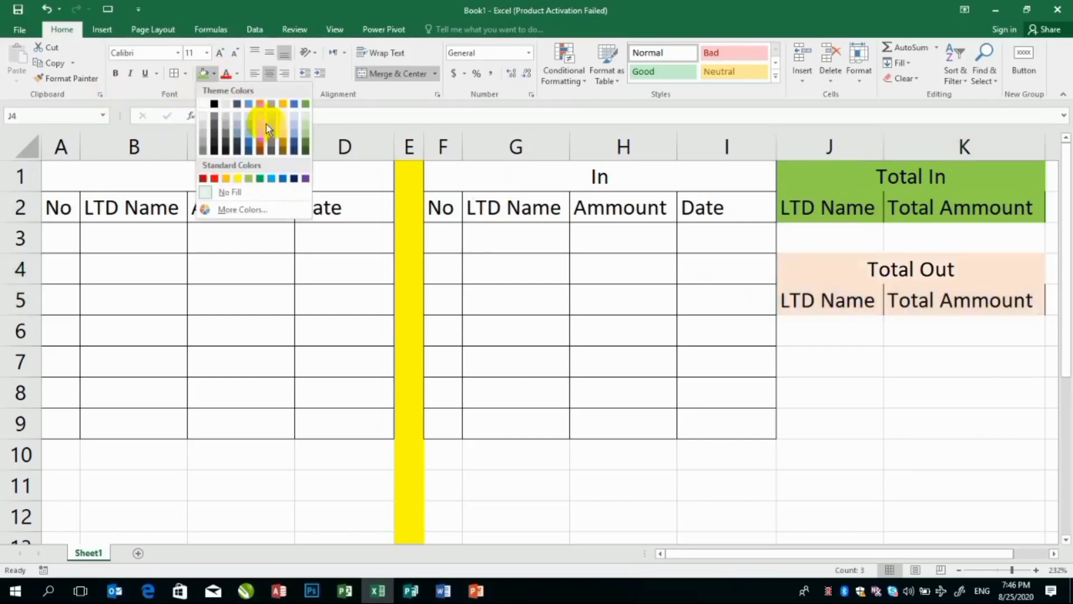
click(263, 125)
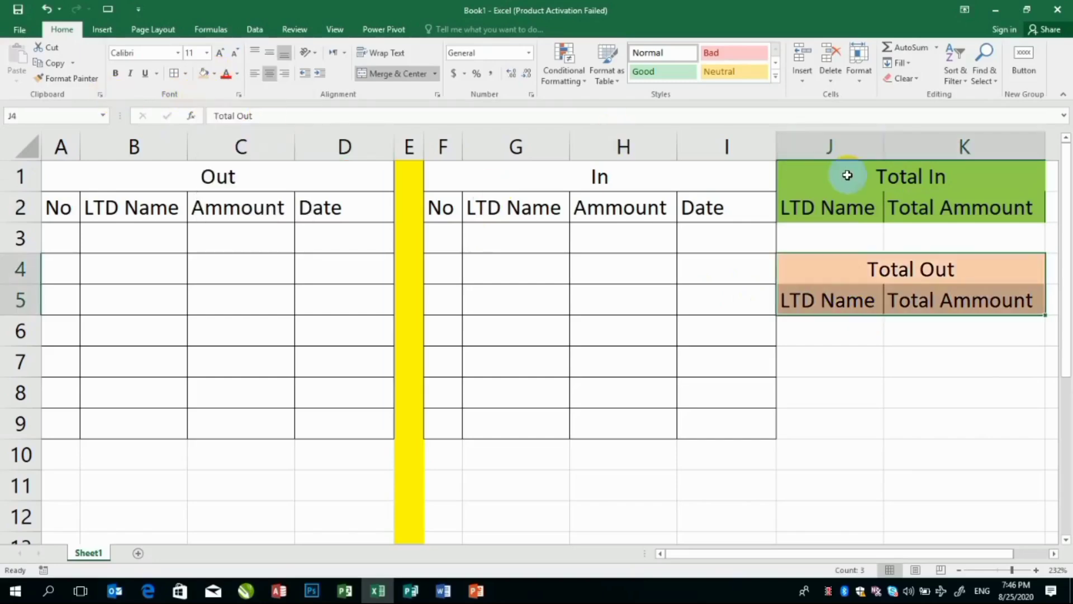
drag(809, 174, 871, 329)
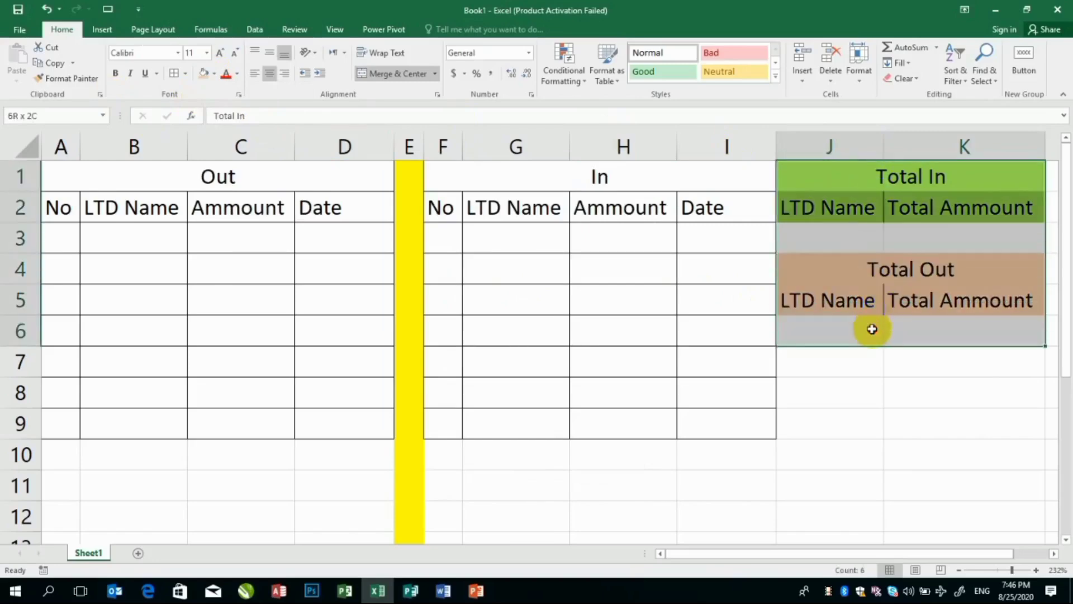
click(174, 76)
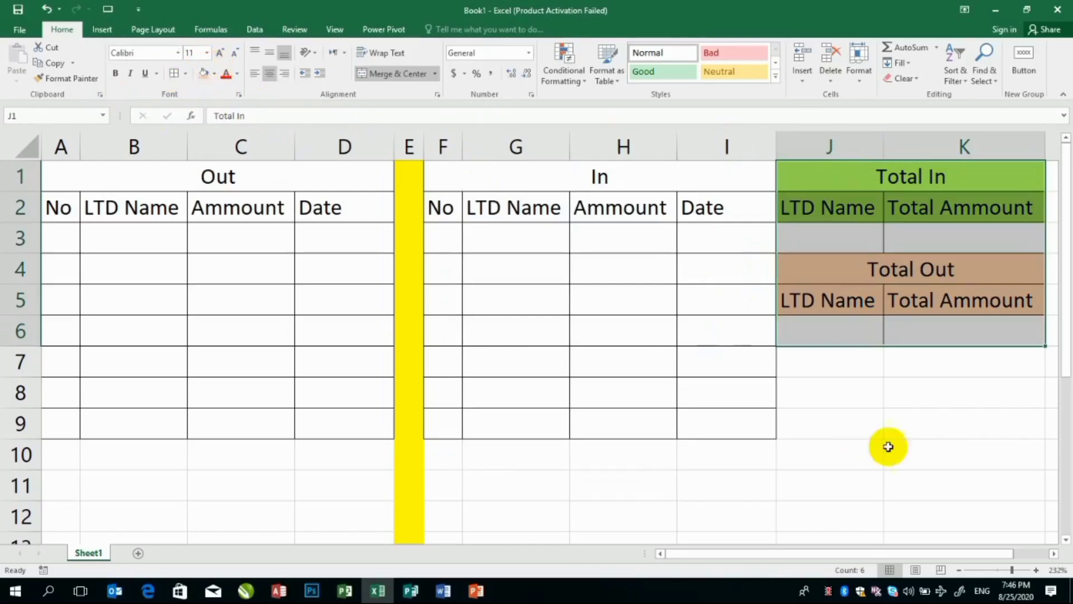
click(832, 339)
text(Bal)
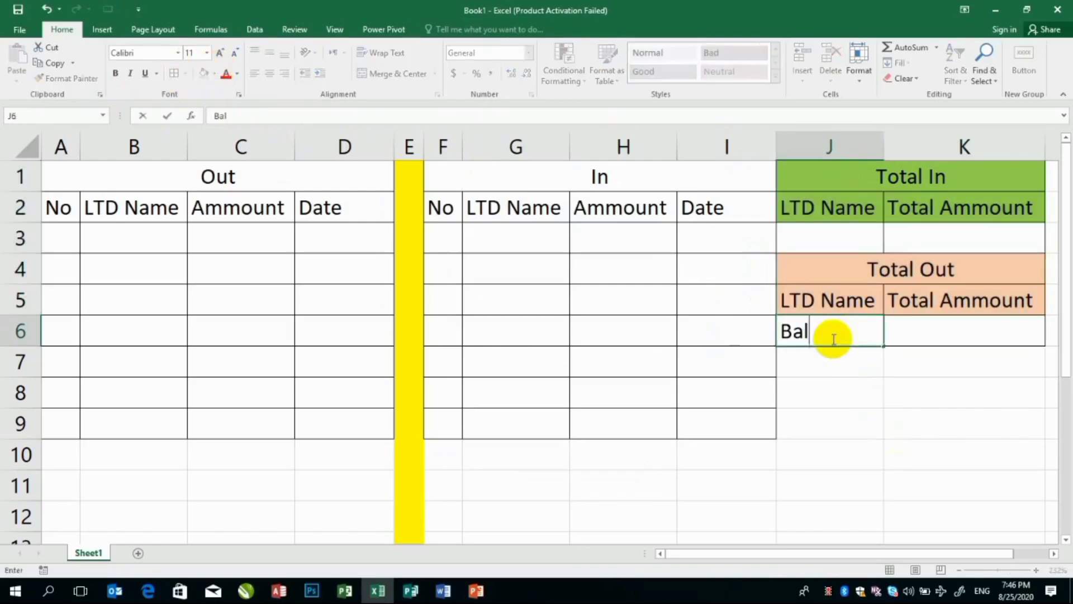
key(BackSpace)
key(BackSpace)
key(Return)
Step: Label J7 Blance and enter the formula =K3-K6 in K7 to subtract total out from total in
text(Blance)
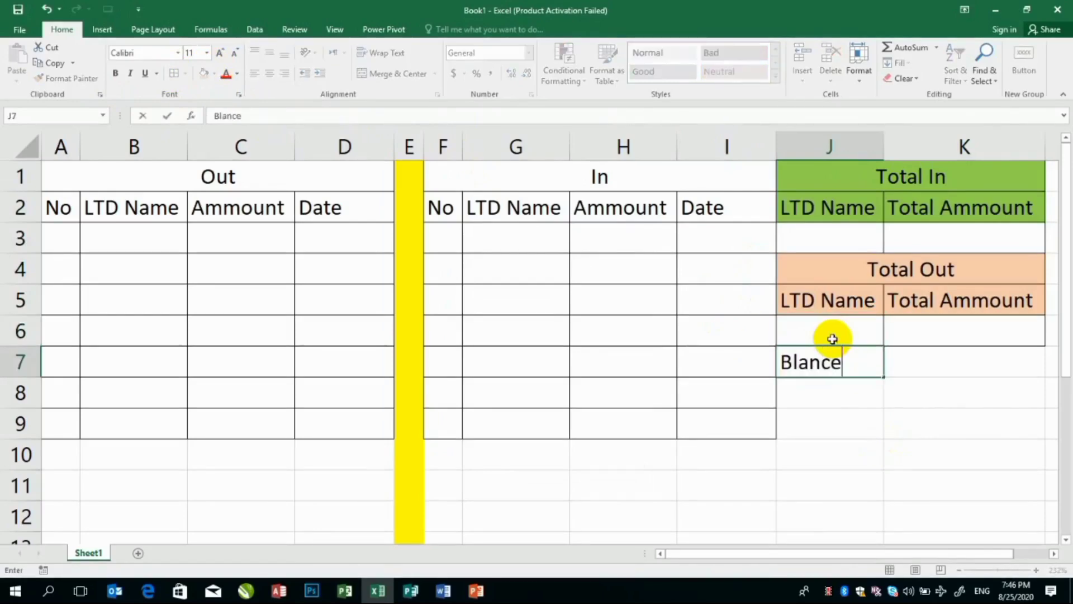
key(Tab)
text(=)
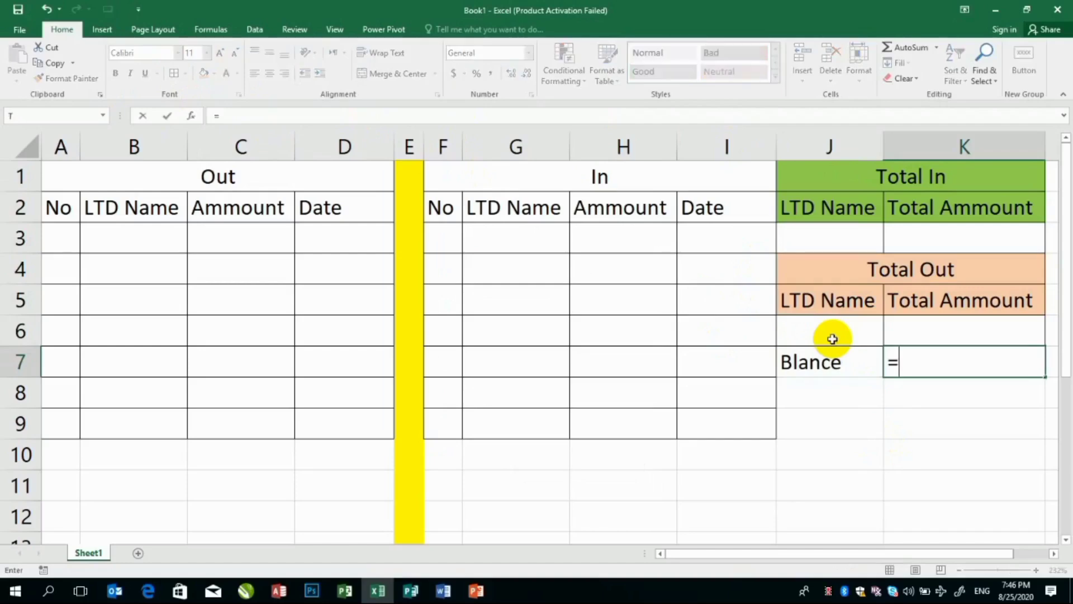
click(948, 238)
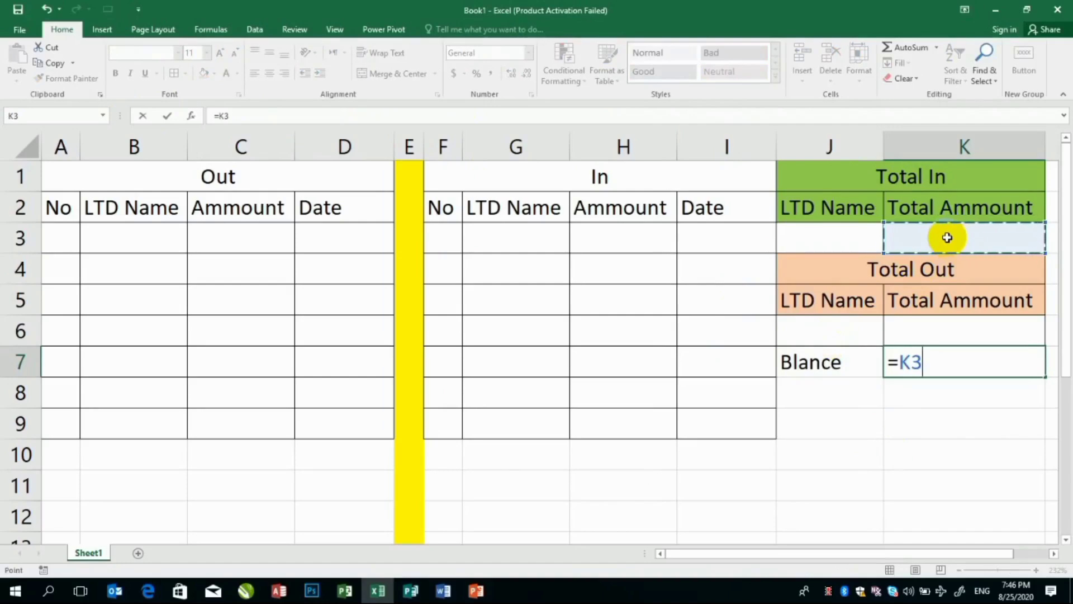
text(-)
click(969, 328)
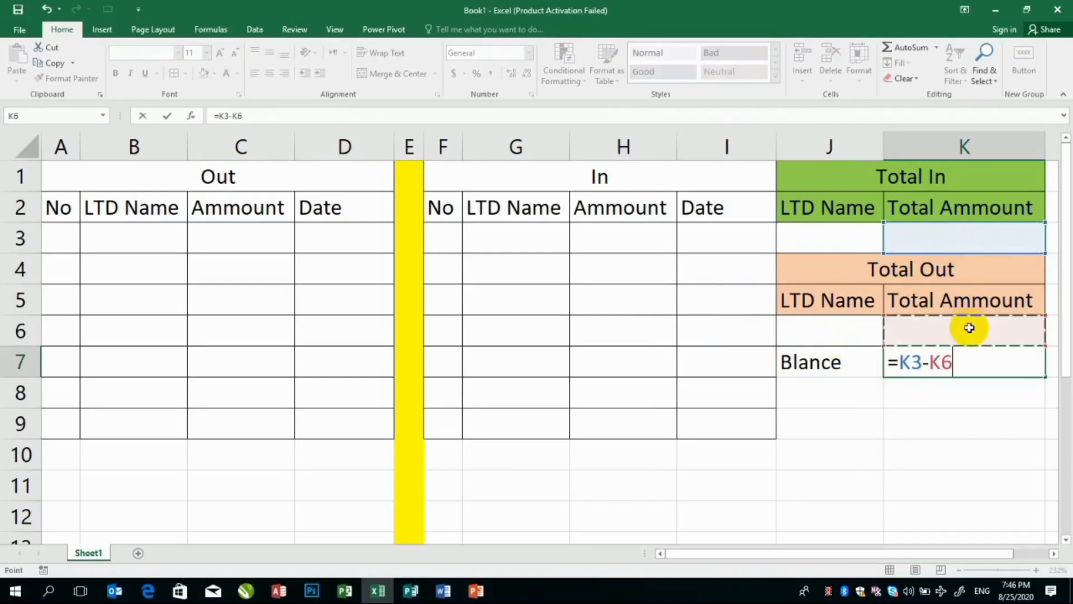
key(Return)
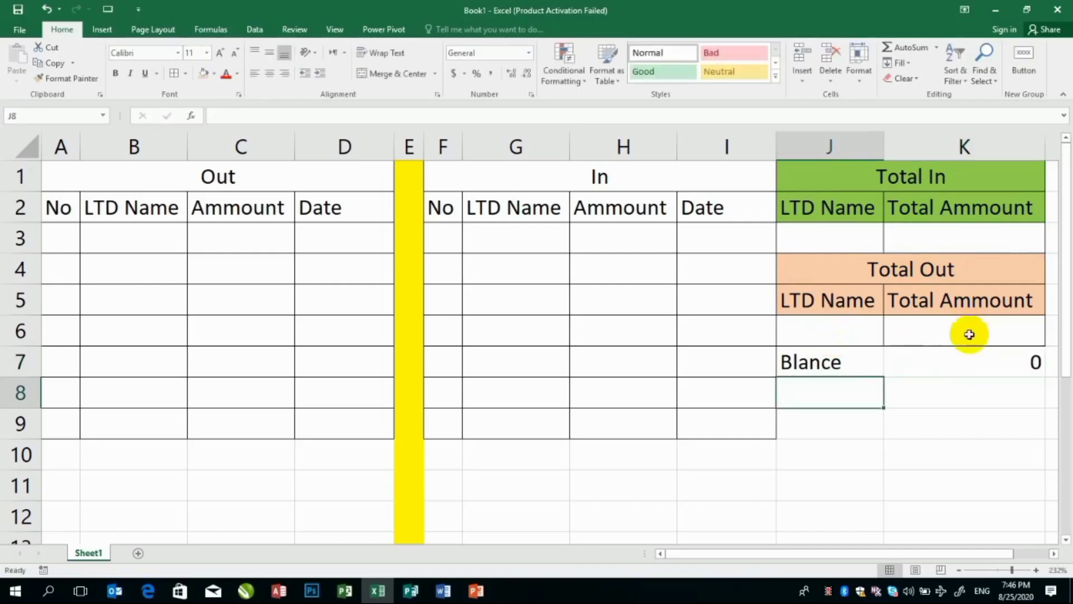
click(958, 366)
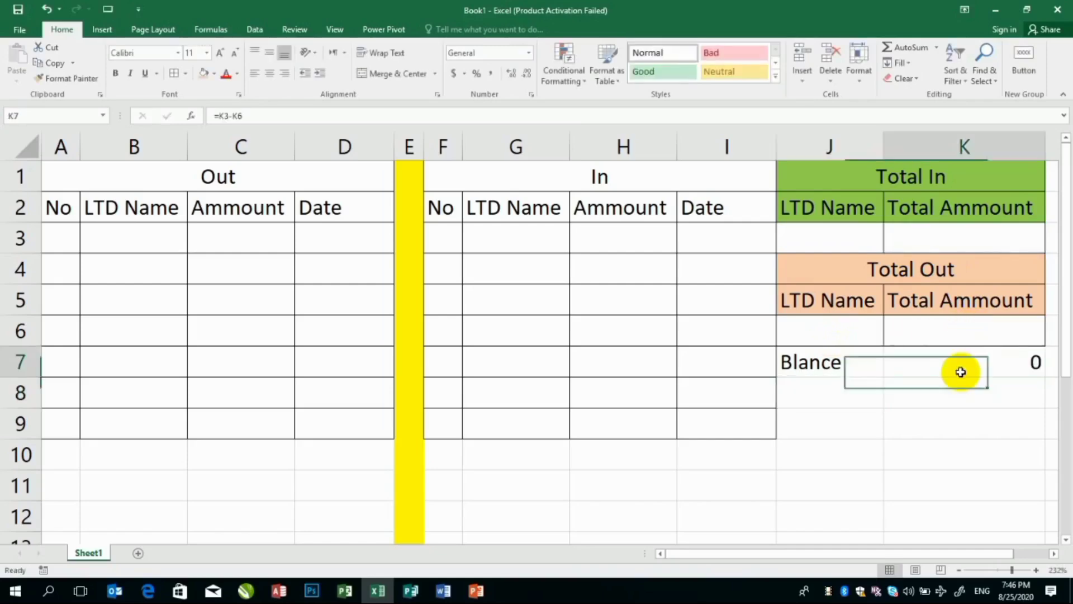
click(941, 237)
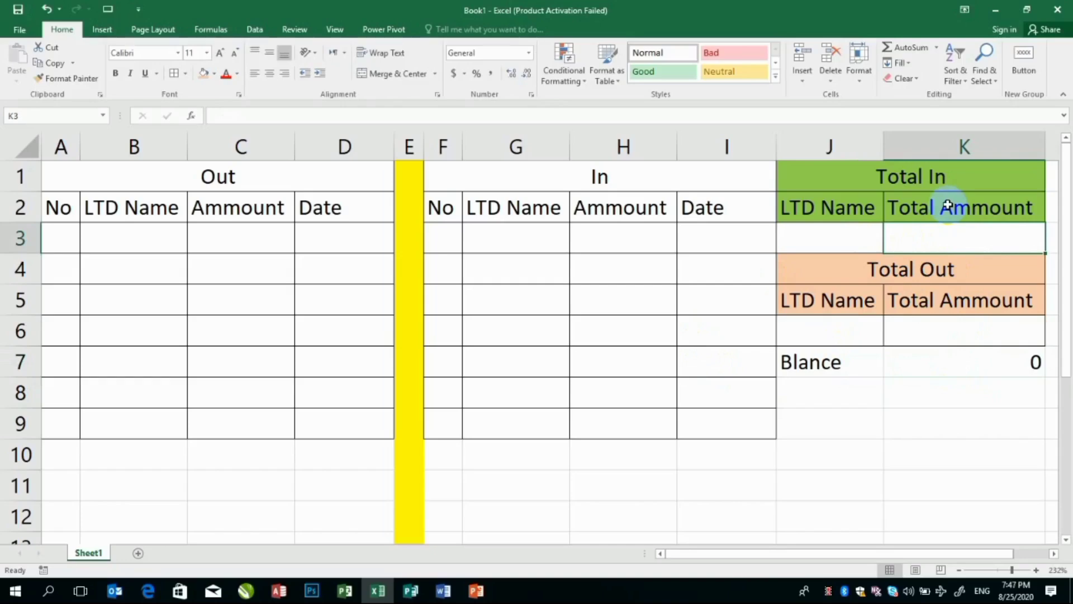
Step: Enter =SUMIF(G:G,J3,H:H) in K3 to total the In amounts for the LTD name in J3
text(=sumif()
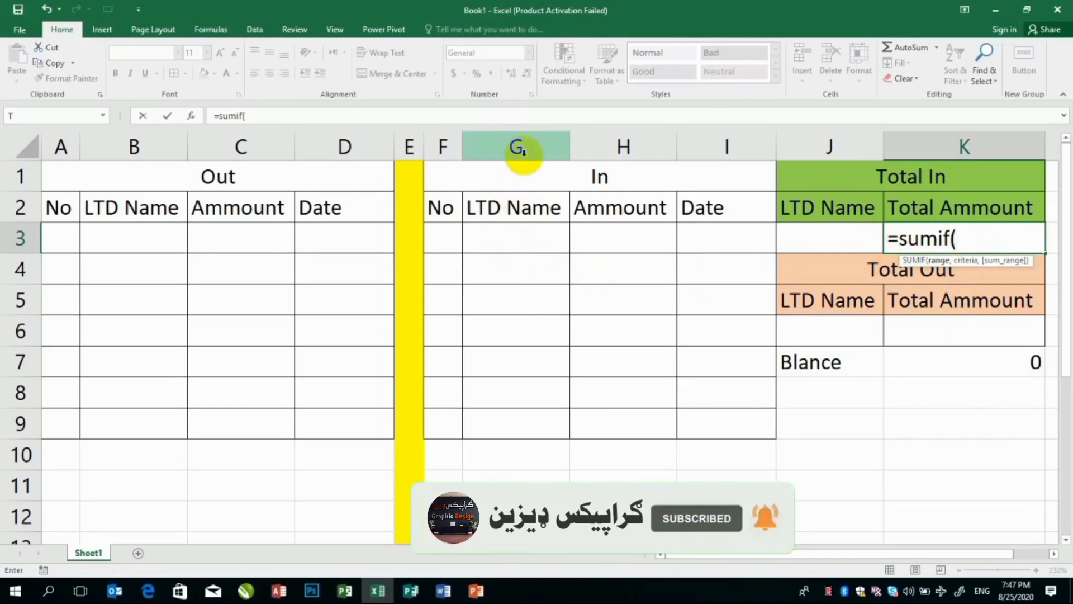
text(g:)
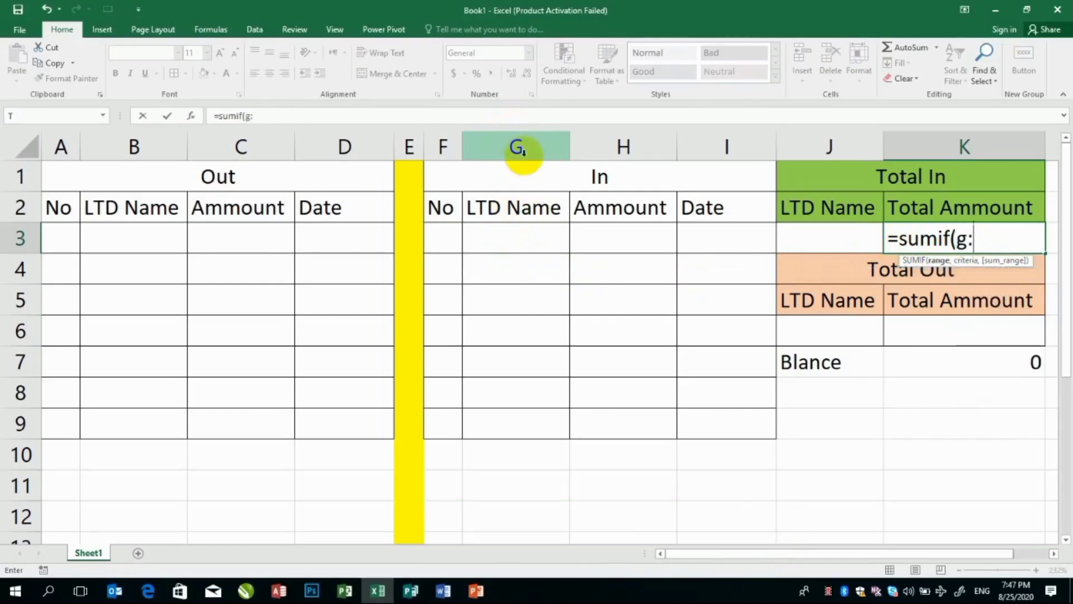
text(g,)
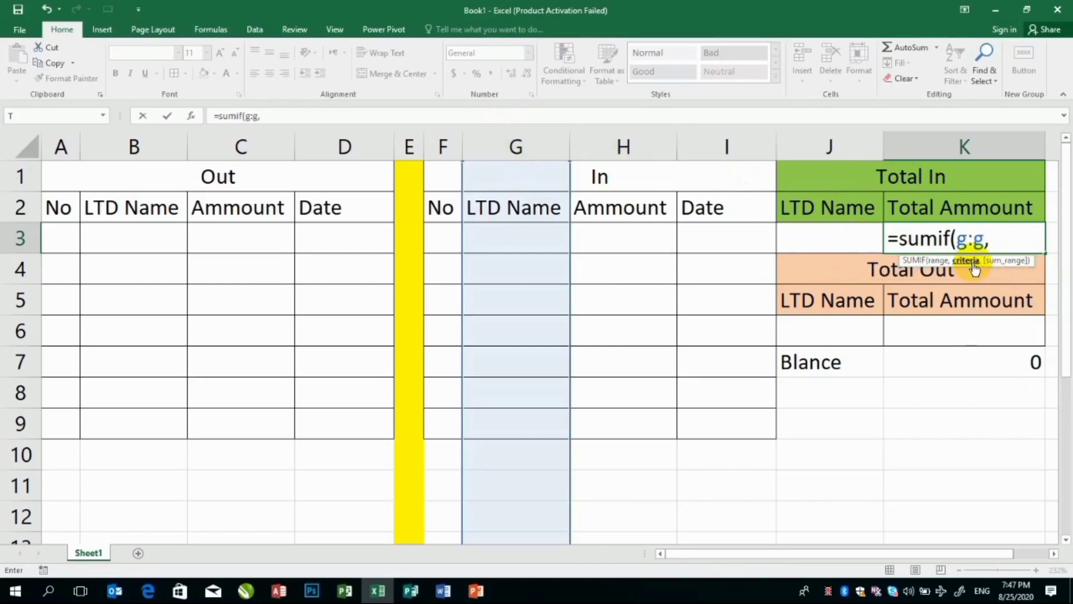
click(844, 231)
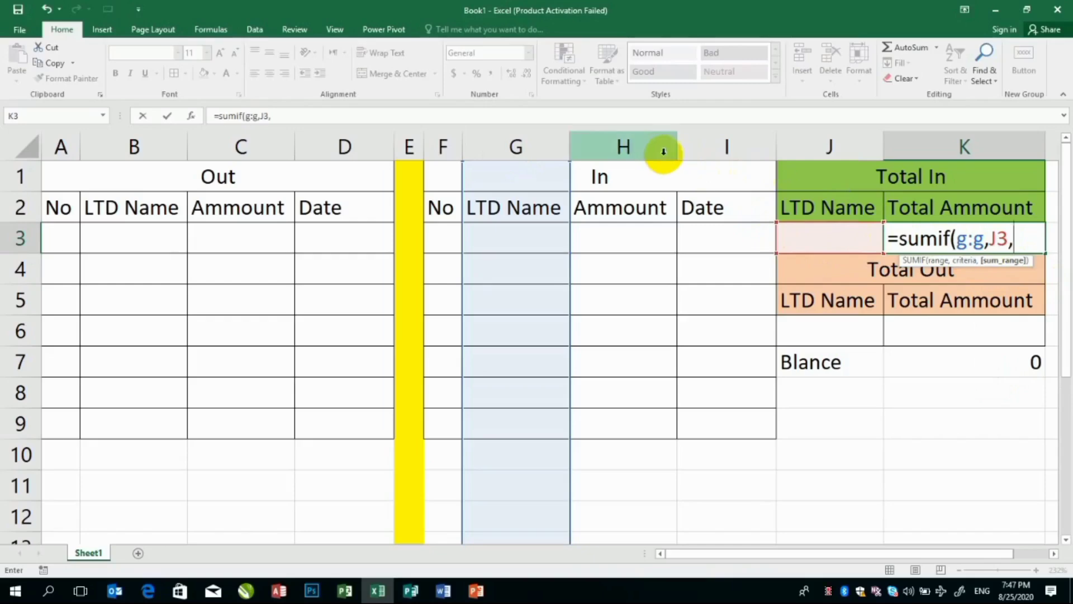
text(H)
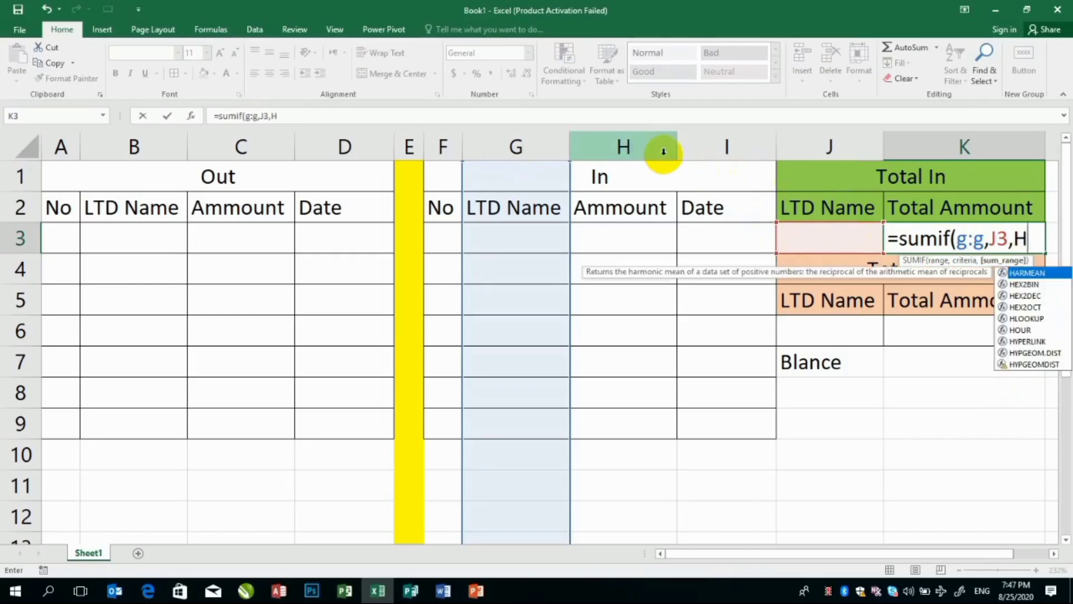
text(:h)
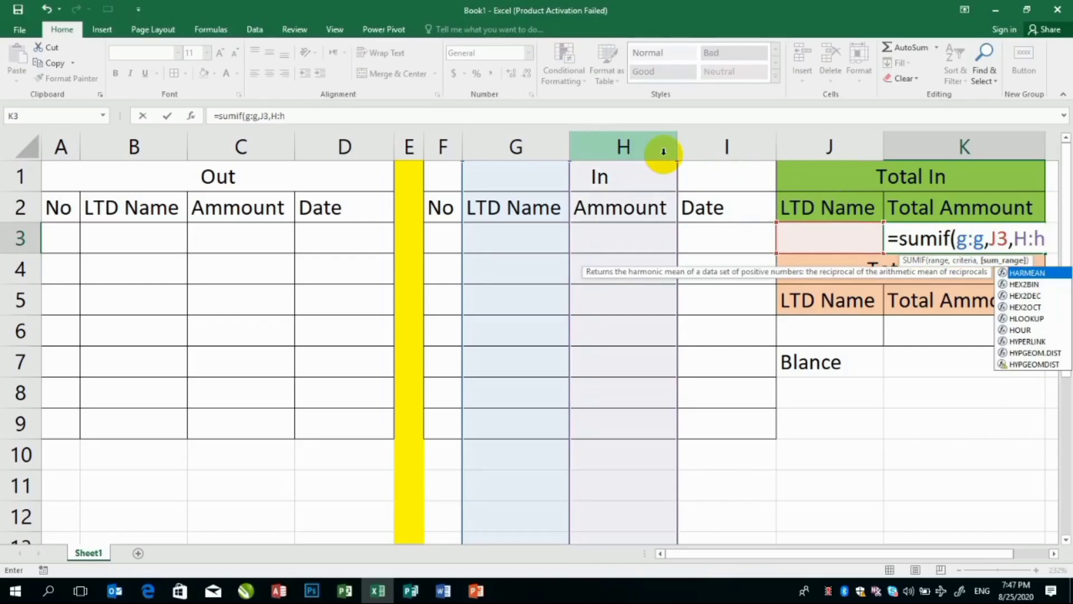
text())
key(Return)
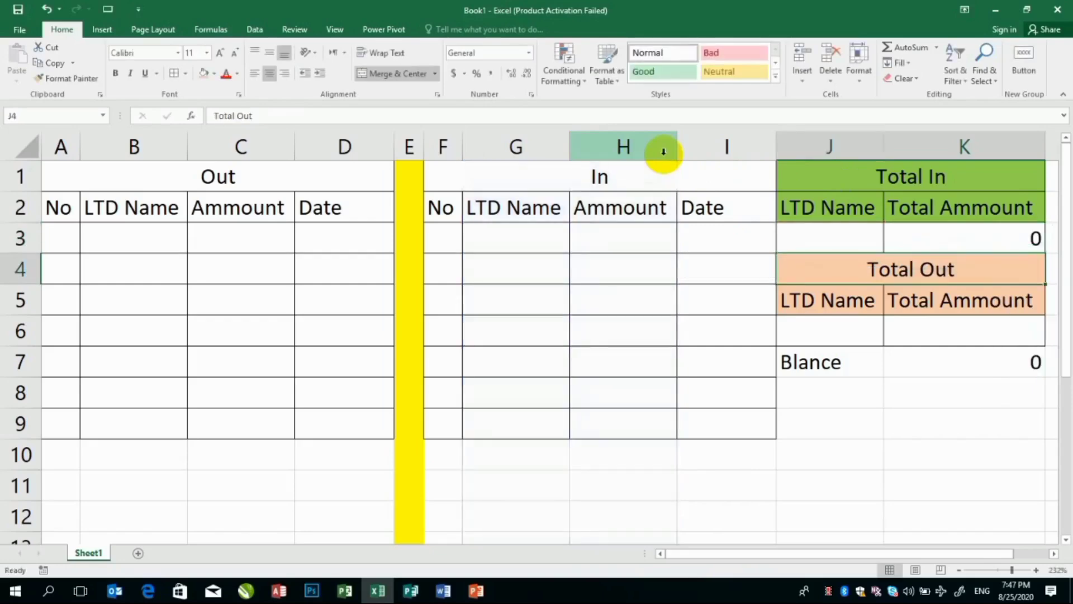
click(961, 236)
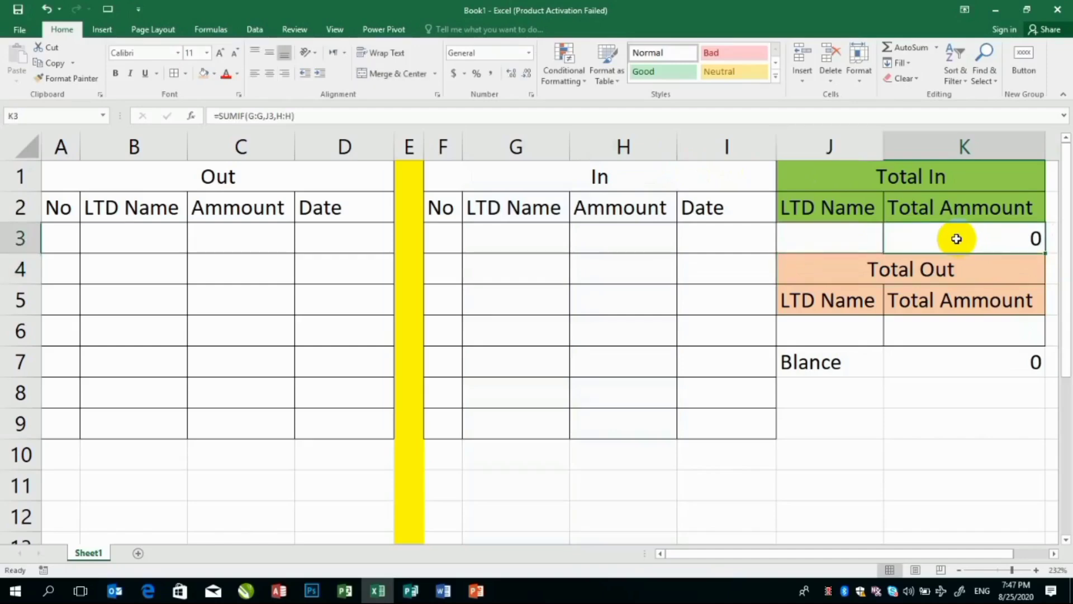
Step: Enter =SUMIF(B:B,J6,C:C) in K6 to total the Out amounts for the LTD name in J6
click(947, 346)
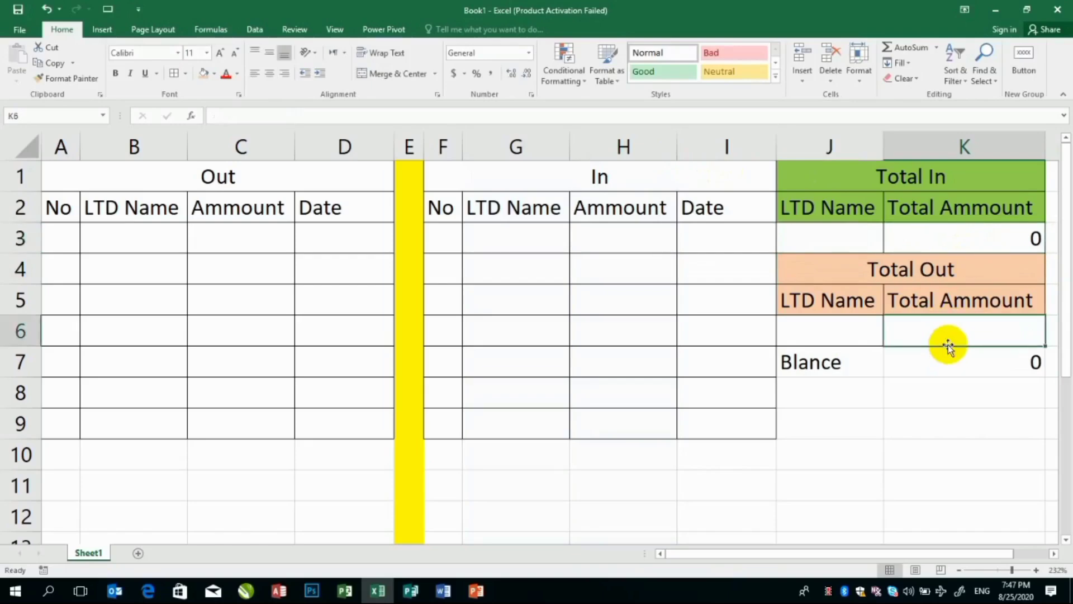
text(=s)
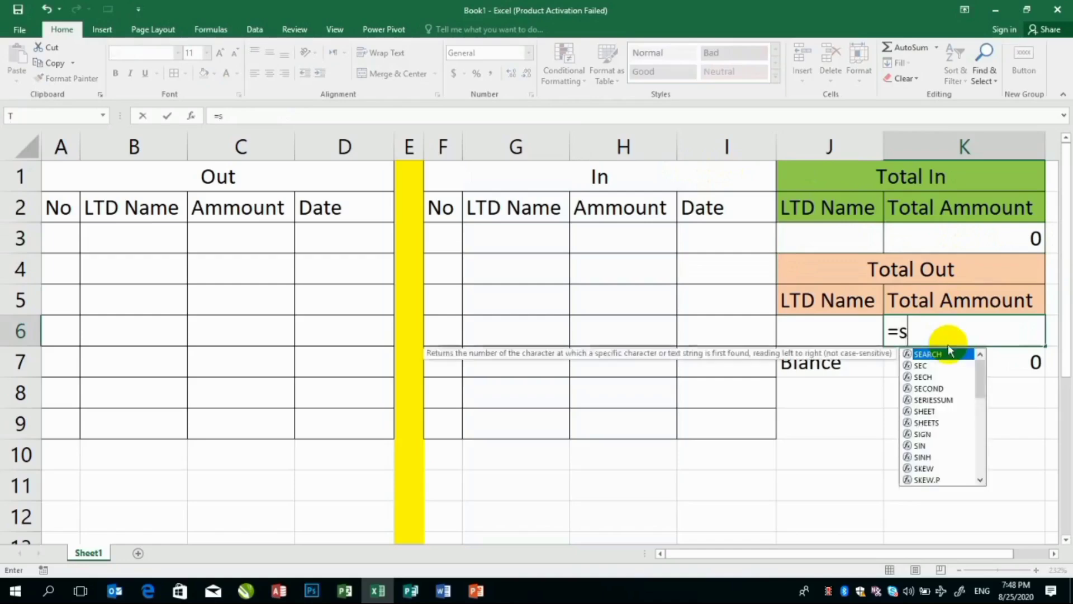
text(umif()
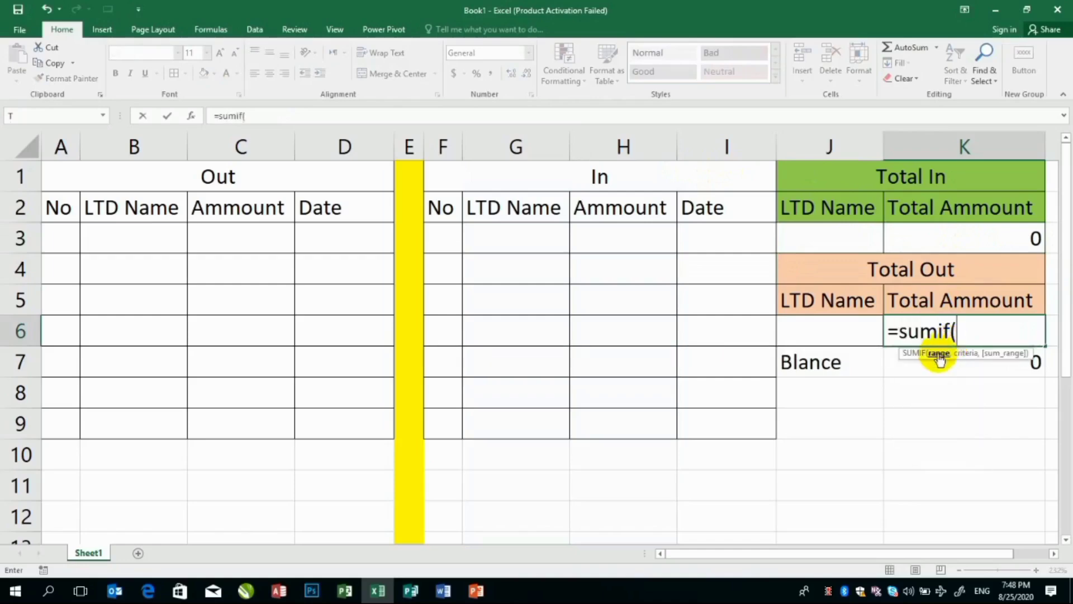
click(134, 140)
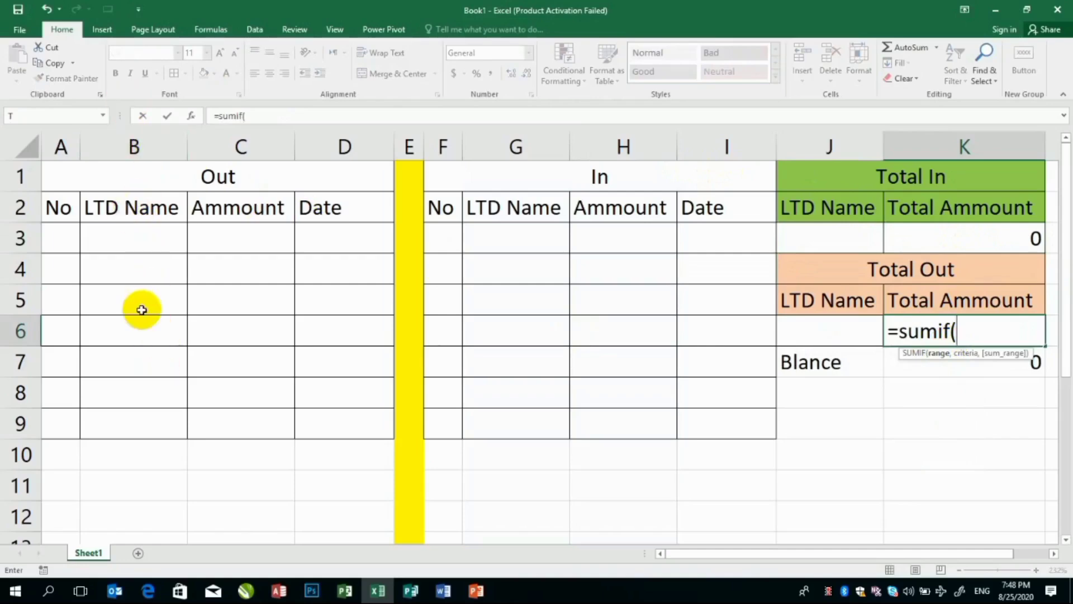
text(b:b)
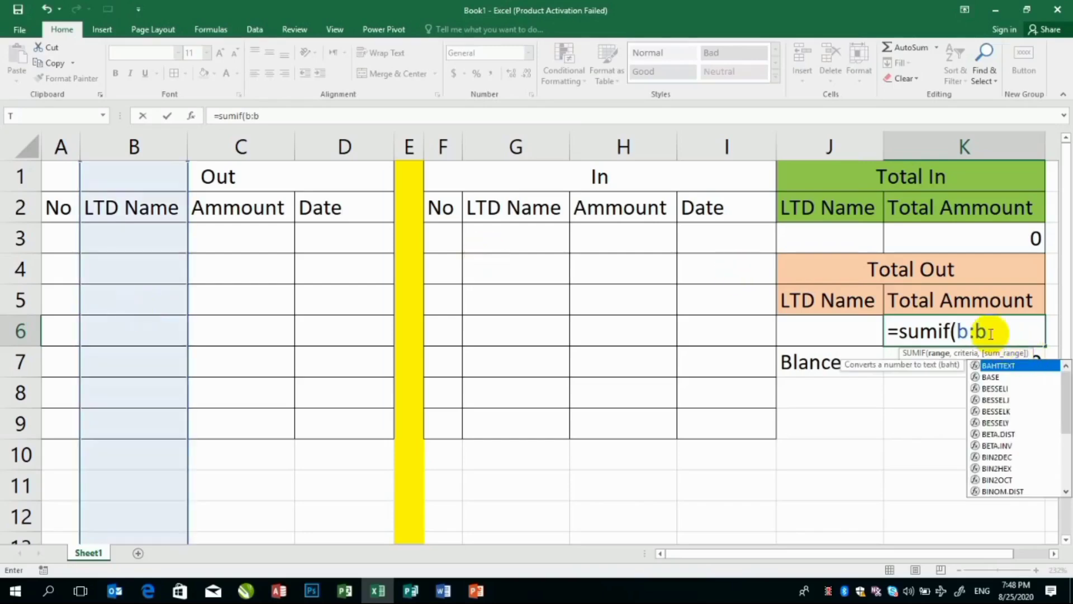
click(134, 147)
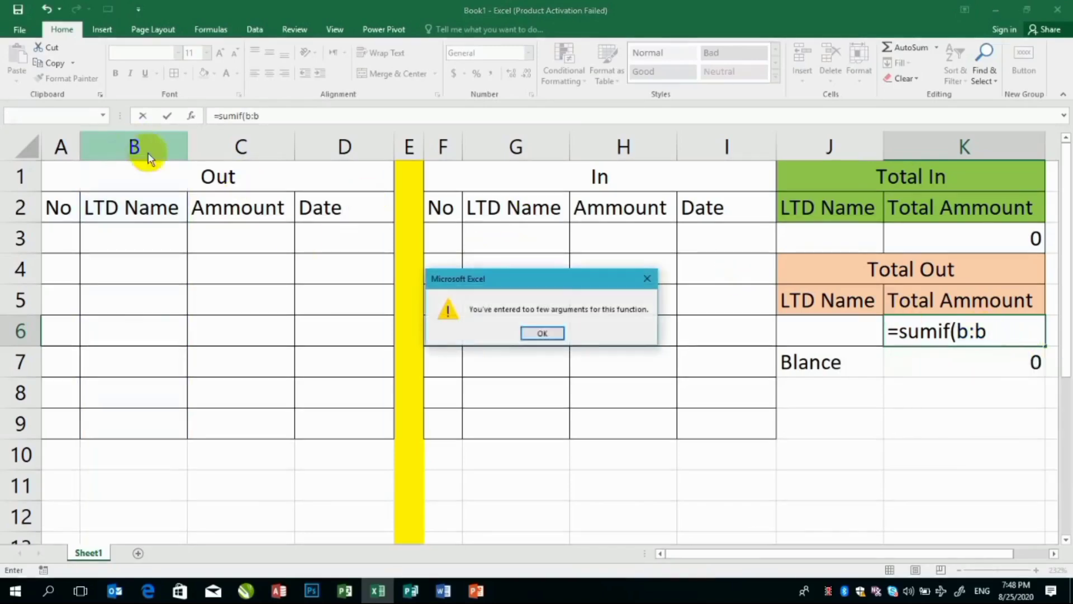
click(545, 333)
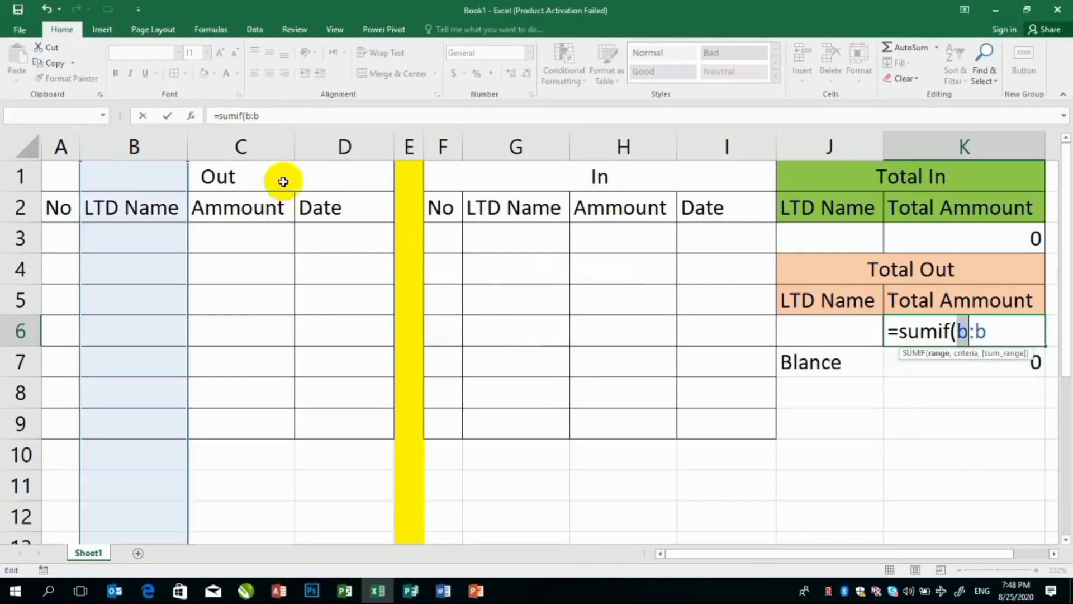
click(991, 333)
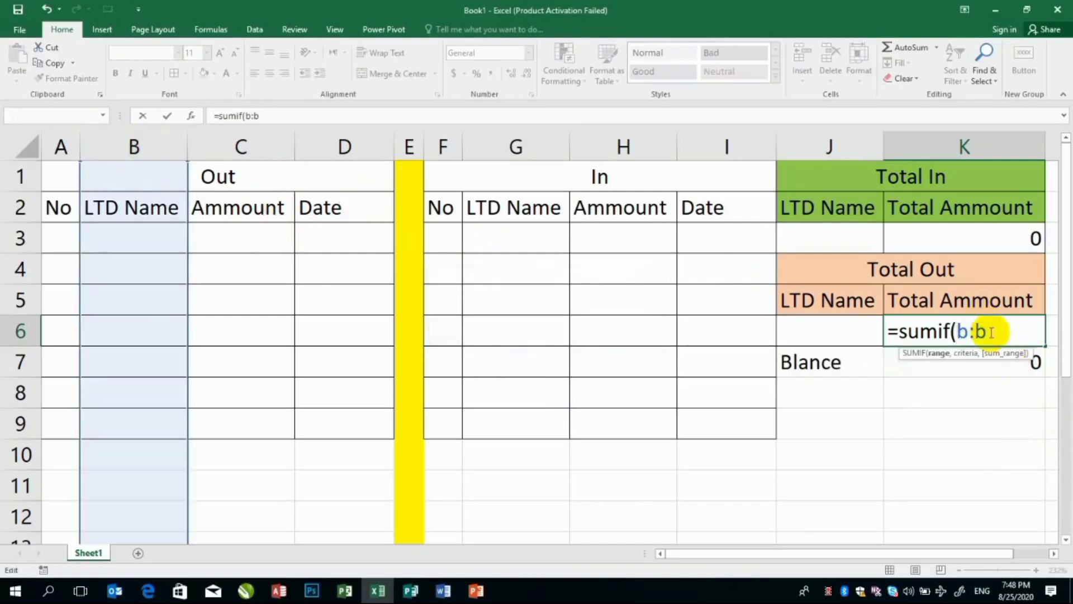
text(,)
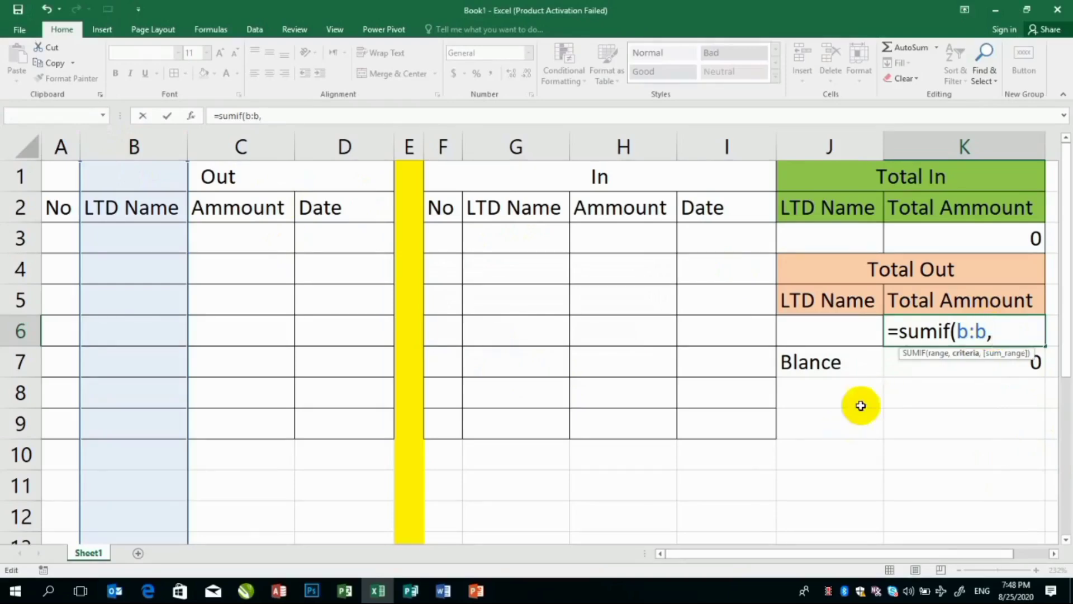
click(856, 339)
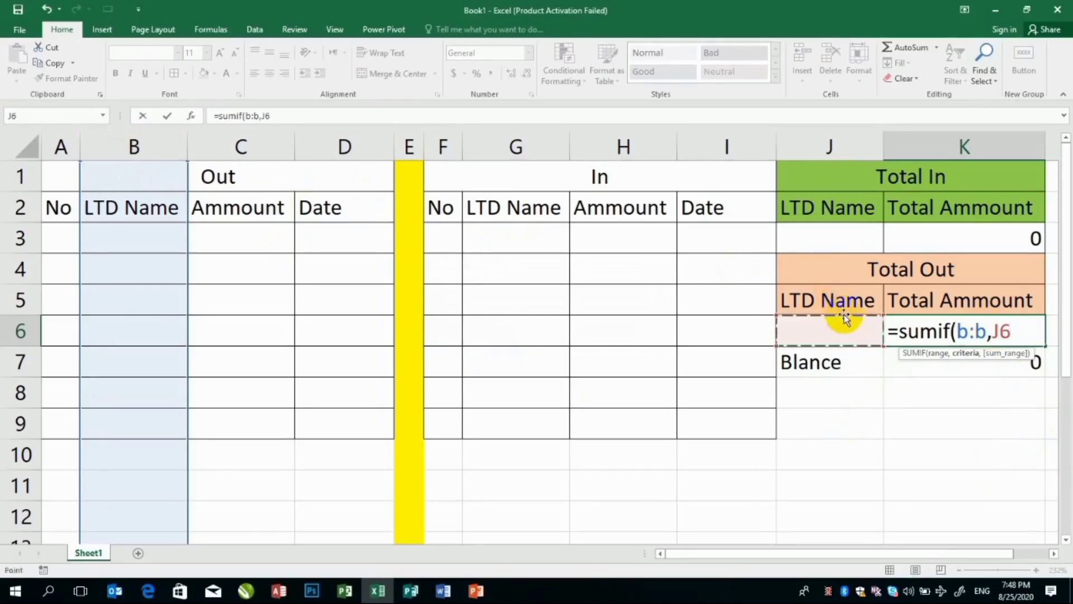
text(,)
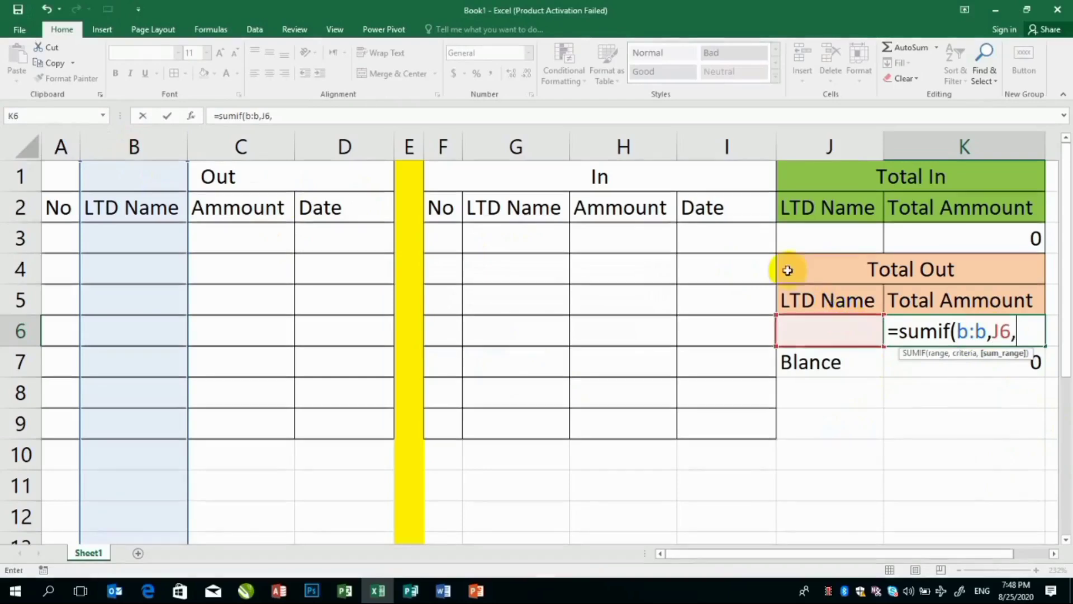
text(c:c)
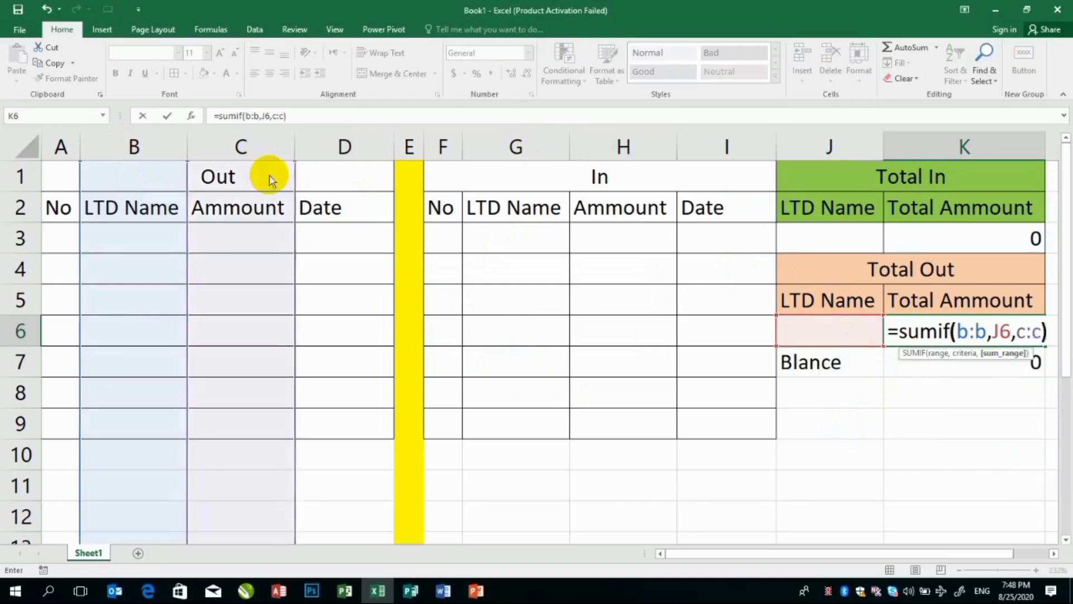
key(Return)
Step: Link the Total Out LTD name in J6 to the Total In name with the formula =J3
click(866, 330)
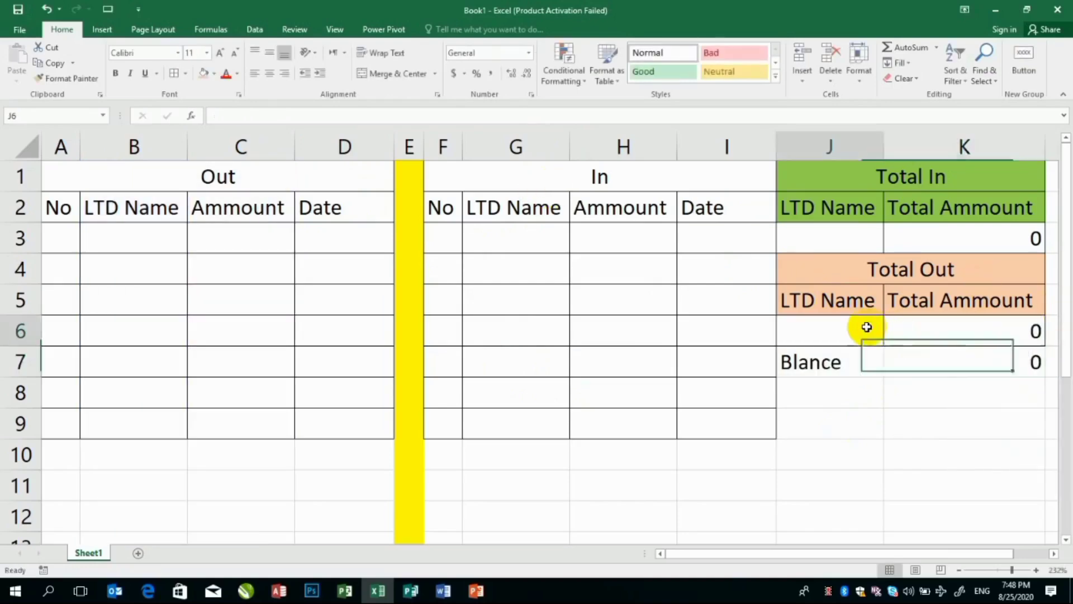
text(=)
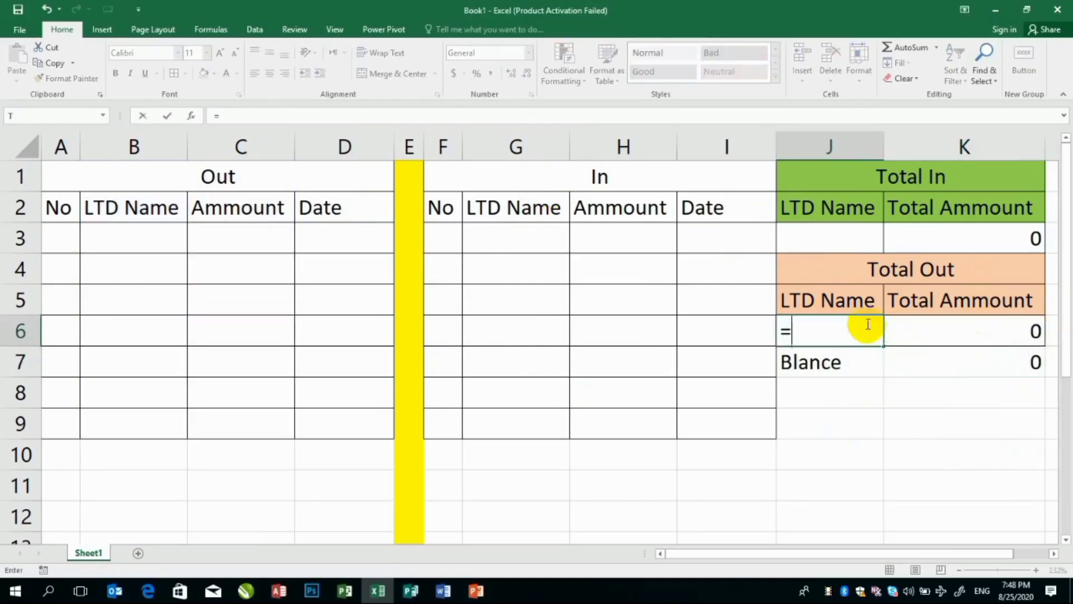
click(852, 238)
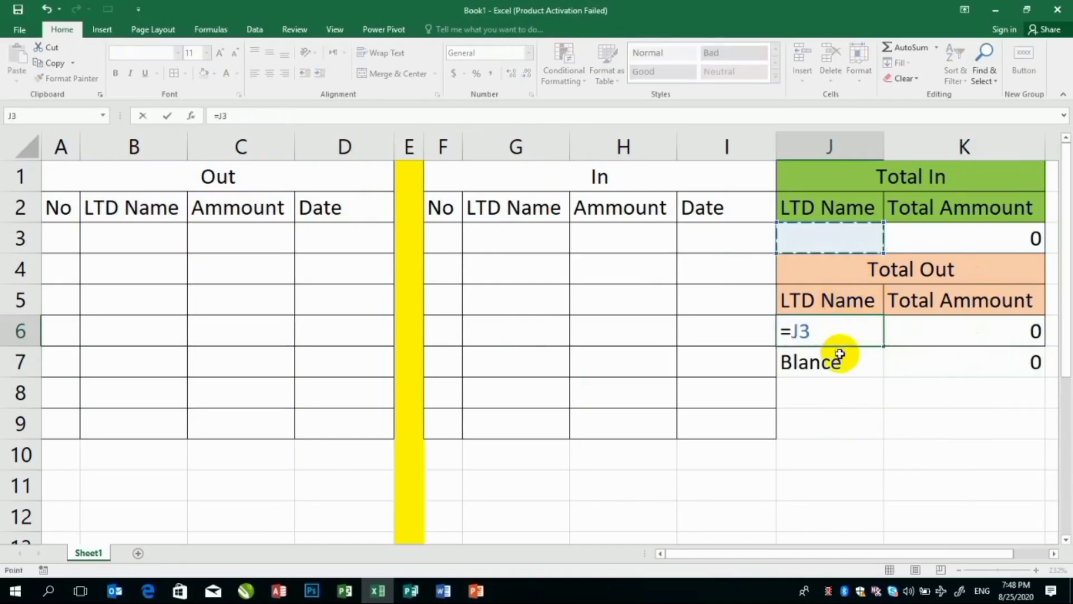
key(Return)
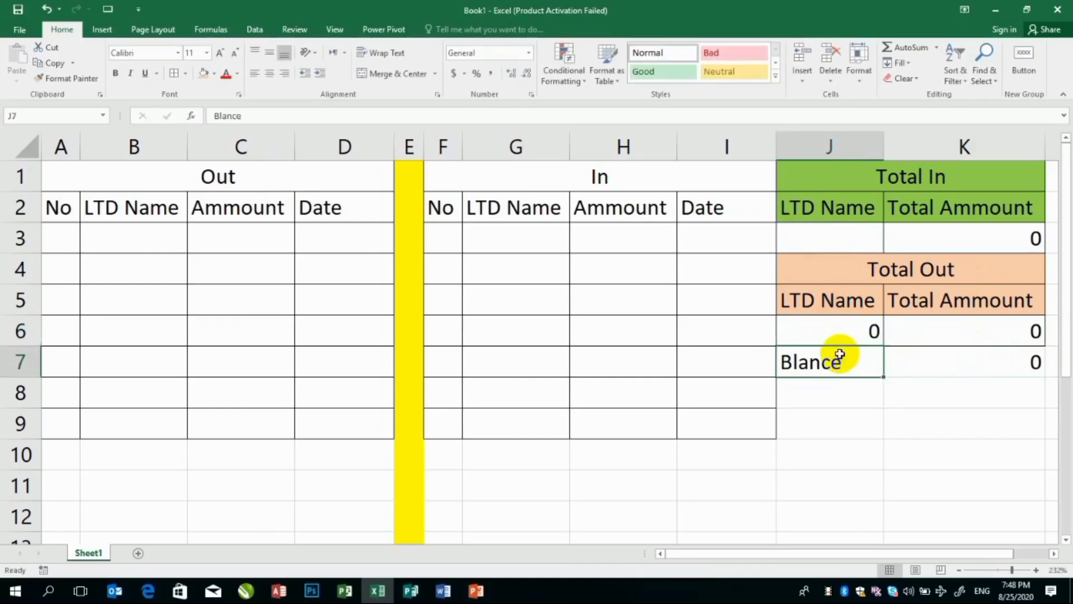
click(1019, 363)
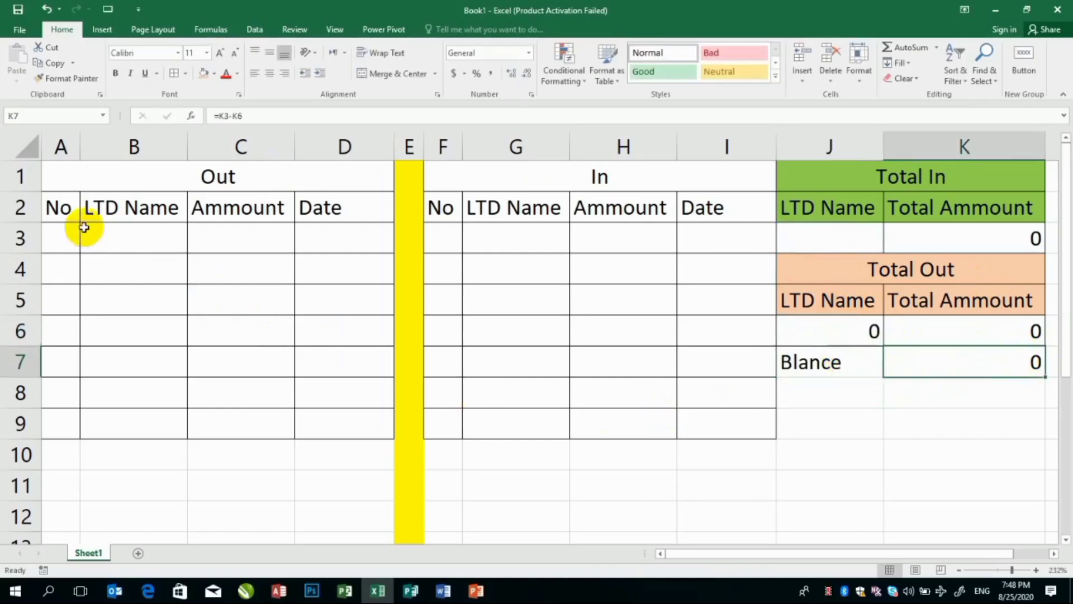
Step: Number the Out table rows 1 to 7 in A3:A9 by entering 1 and 2 and filling the series down
click(69, 234)
text(1)
key(Return)
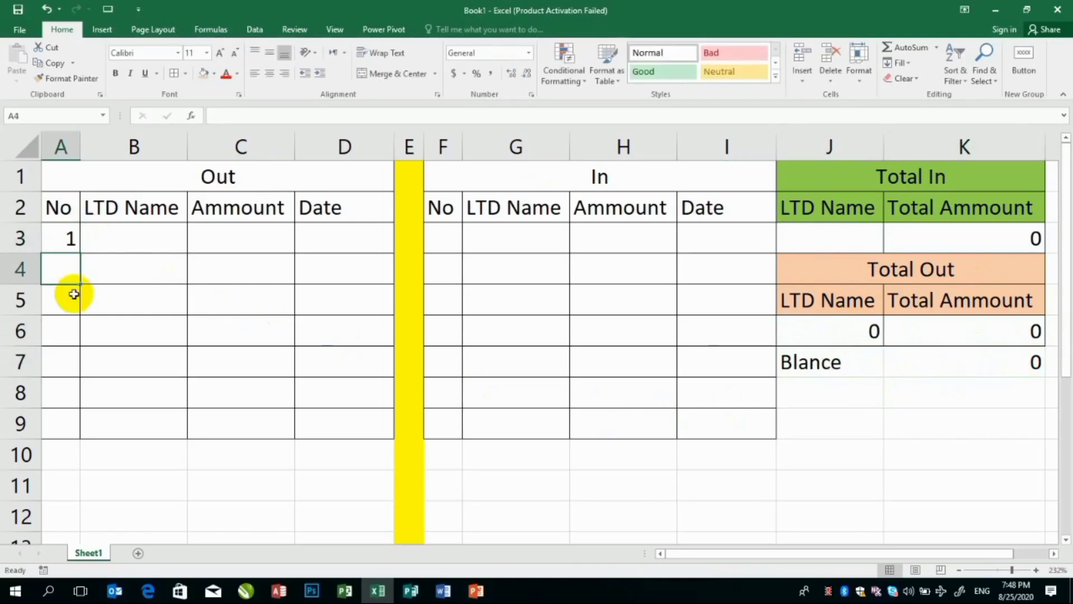
text(2)
key(Return)
drag(69, 246, 76, 430)
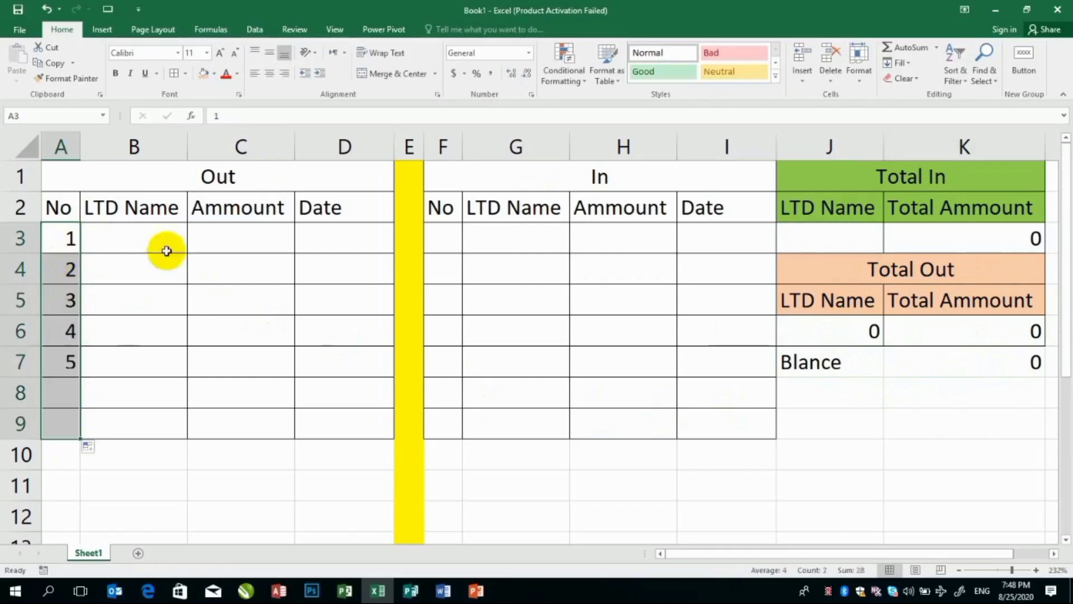
Step: Fill the first Out record in row 3 with Azizi Bank, amount 34000 and the current date 8/25/2020
click(156, 233)
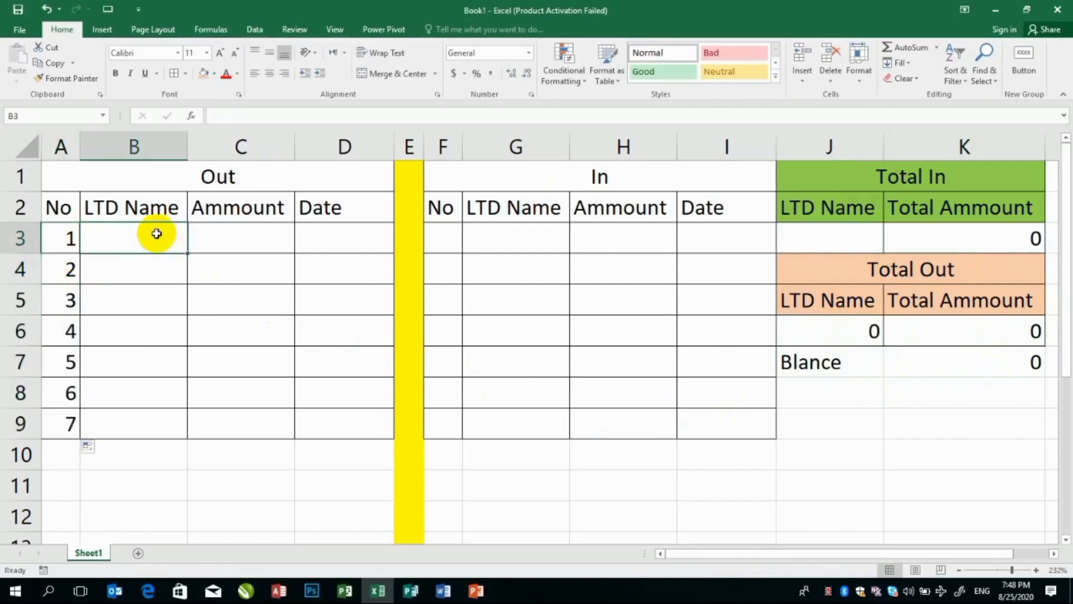
text(Aziz)
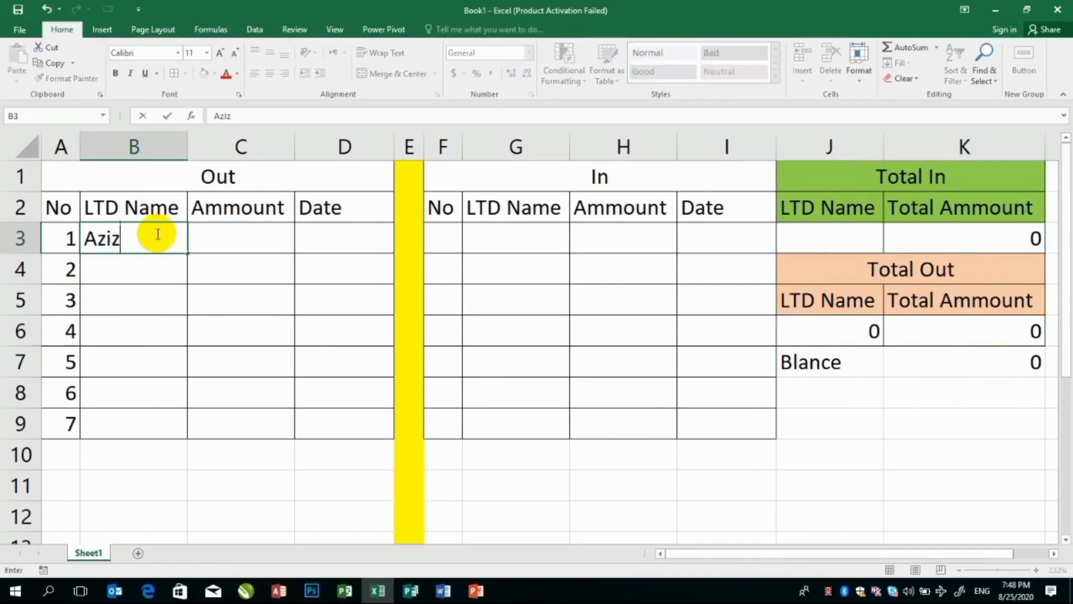
text(iBank)
key(BackSpace)
key(BackSpace)
key(BackSpace)
key(BackSpace)
text(Bank)
key(Tab)
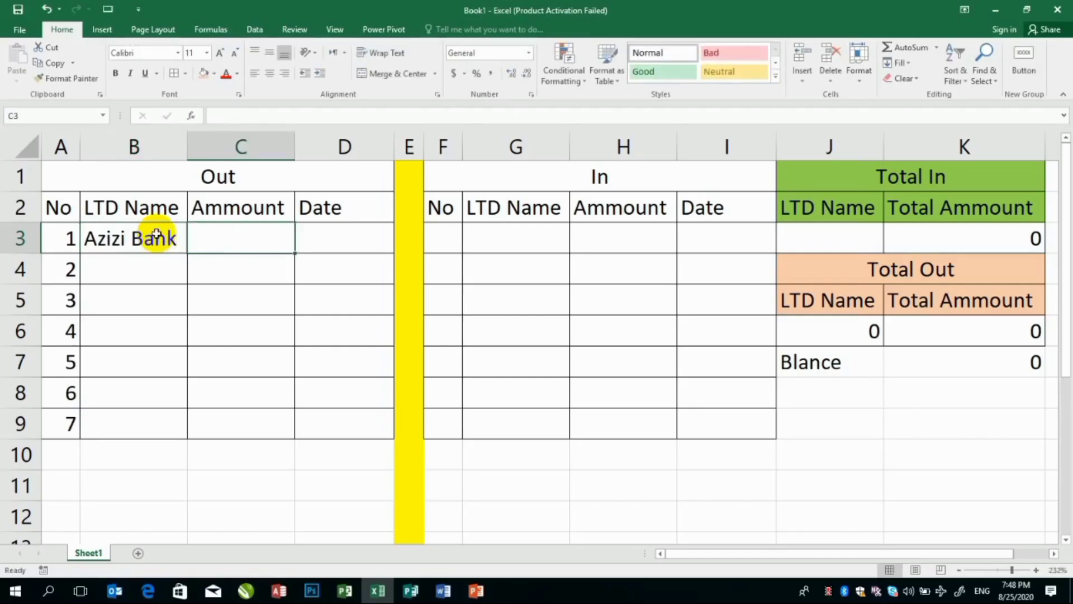
text(34000)
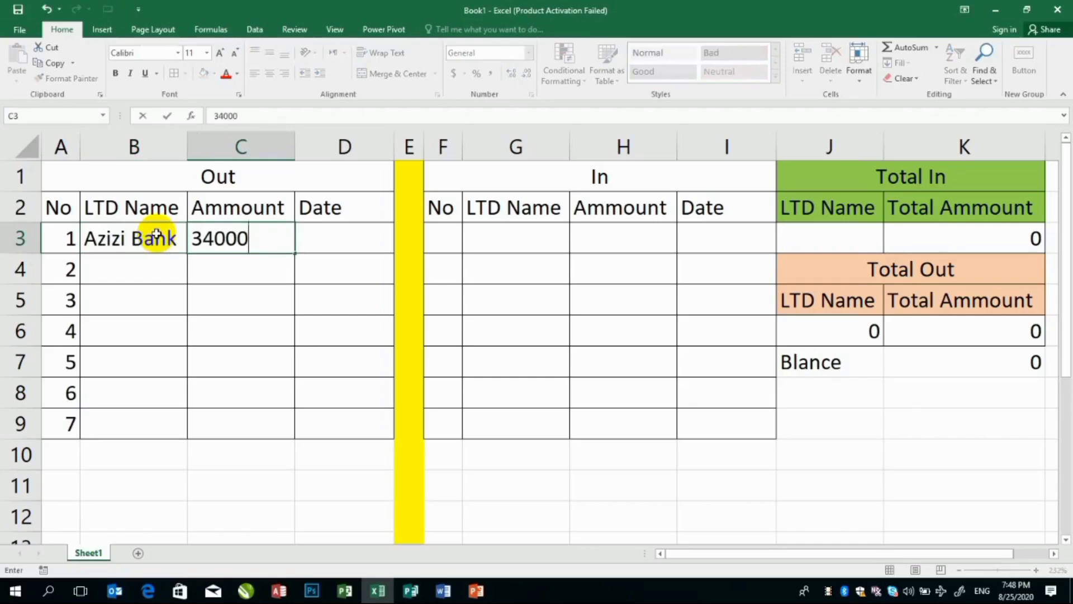
key(Tab)
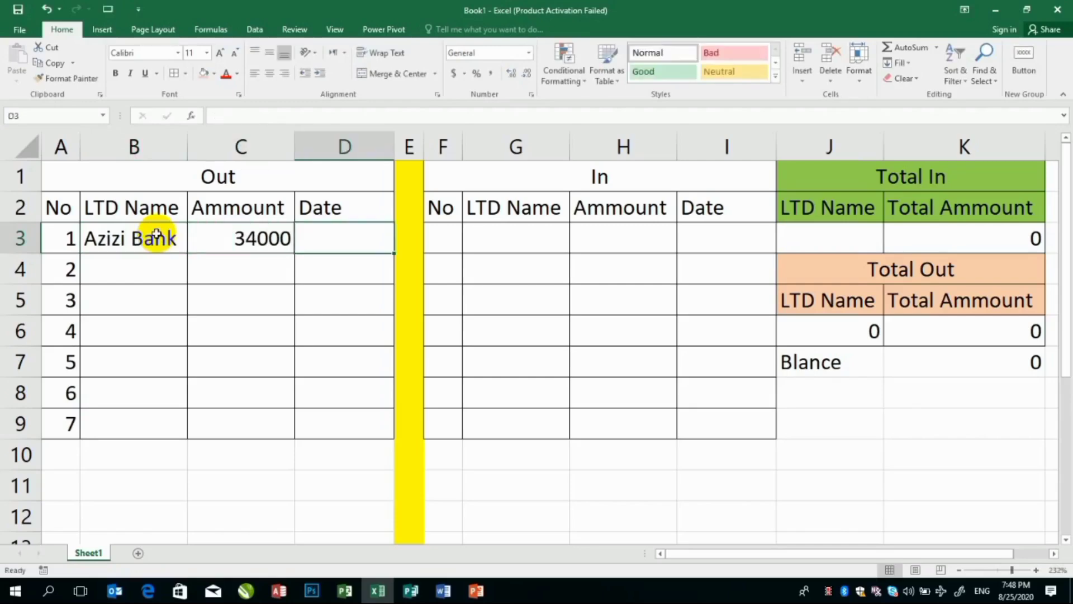
key(ctrl+semicolon)
key(Return)
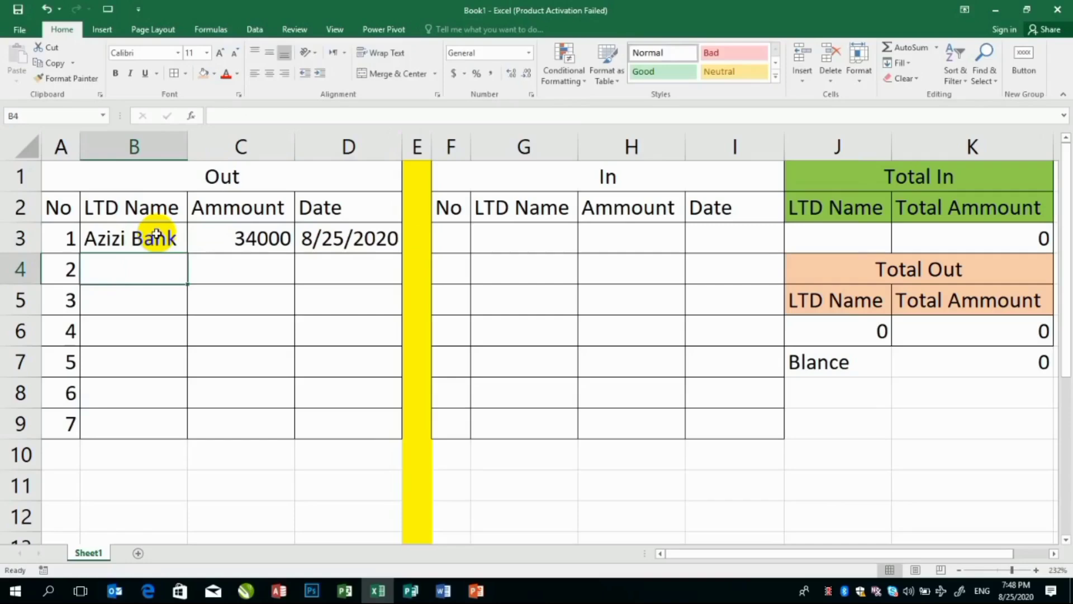
Step: Fill the second Out record in row 4 with Kabul bank, amount 3000 and the current date 8/25/2020
text(Kabul b)
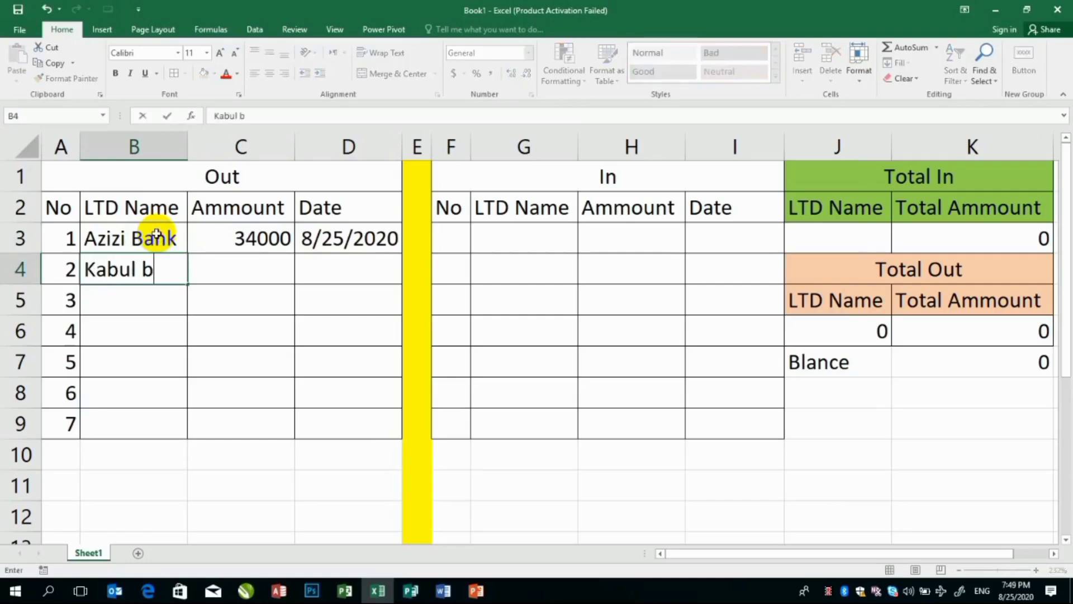
text(ank)
key(Tab)
text(300)
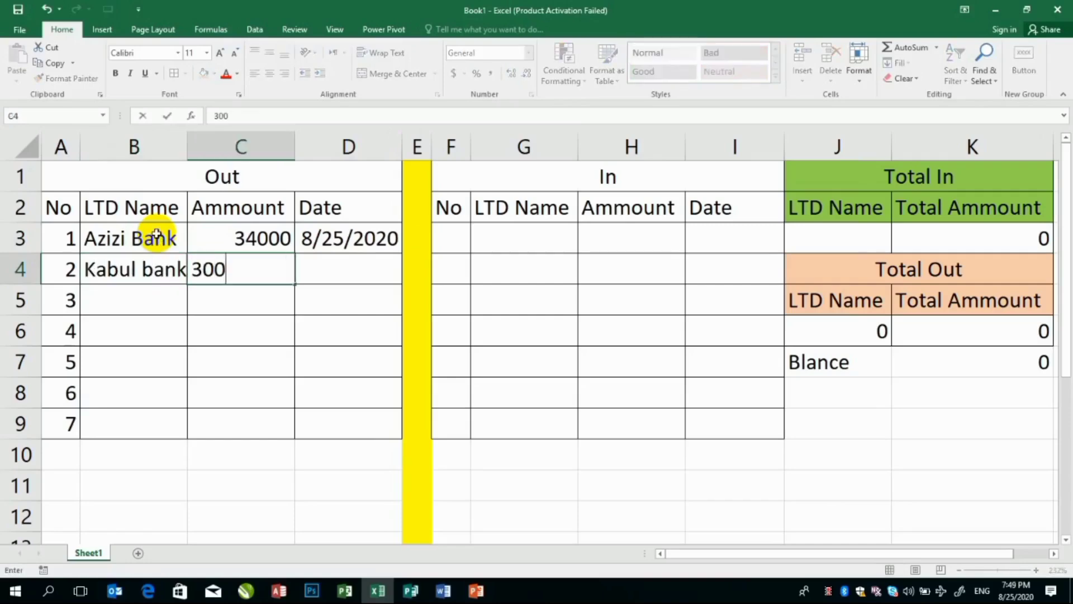
text(0)
key(Tab)
key(ctrl+semicolon)
key(Return)
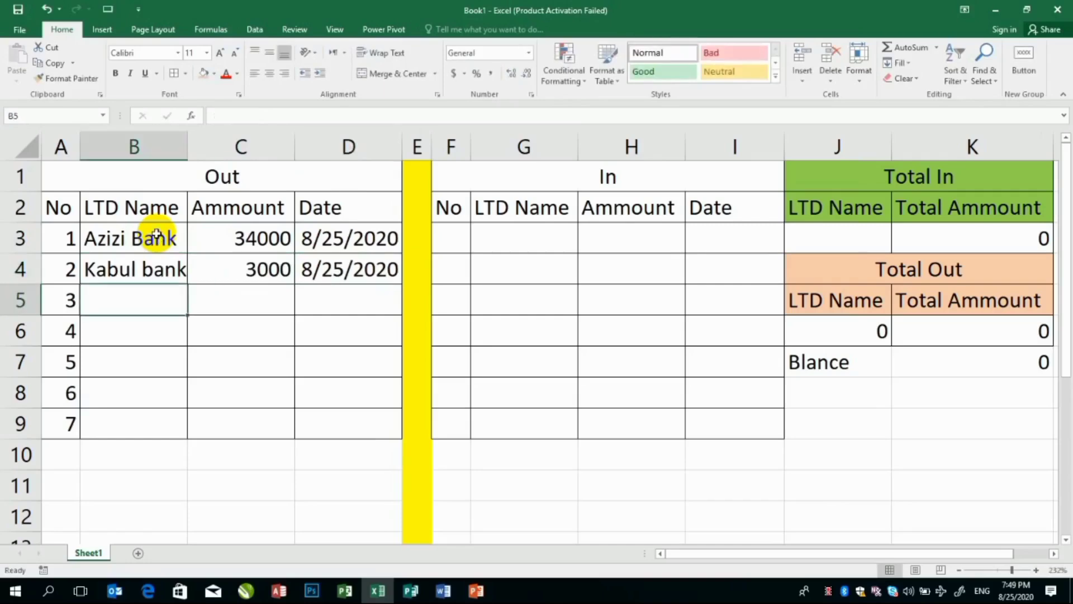
Step: Fill the third Out record in row 5 with Azizi Bank, amount 12000 and the current date 8/25/2020
text(Azizi Bank)
key(Tab)
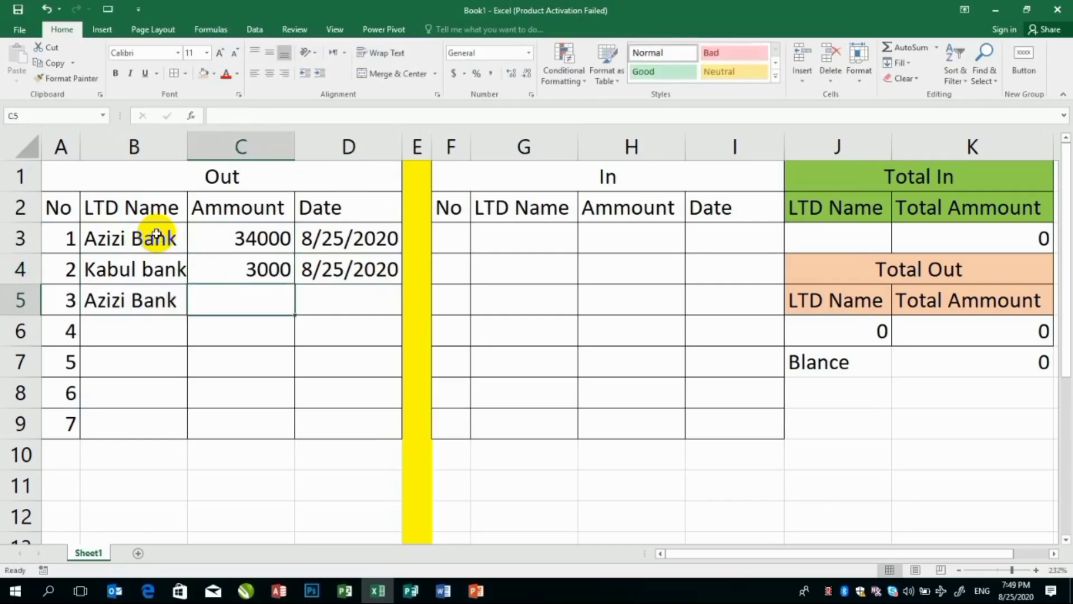
text(12000)
key(Tab)
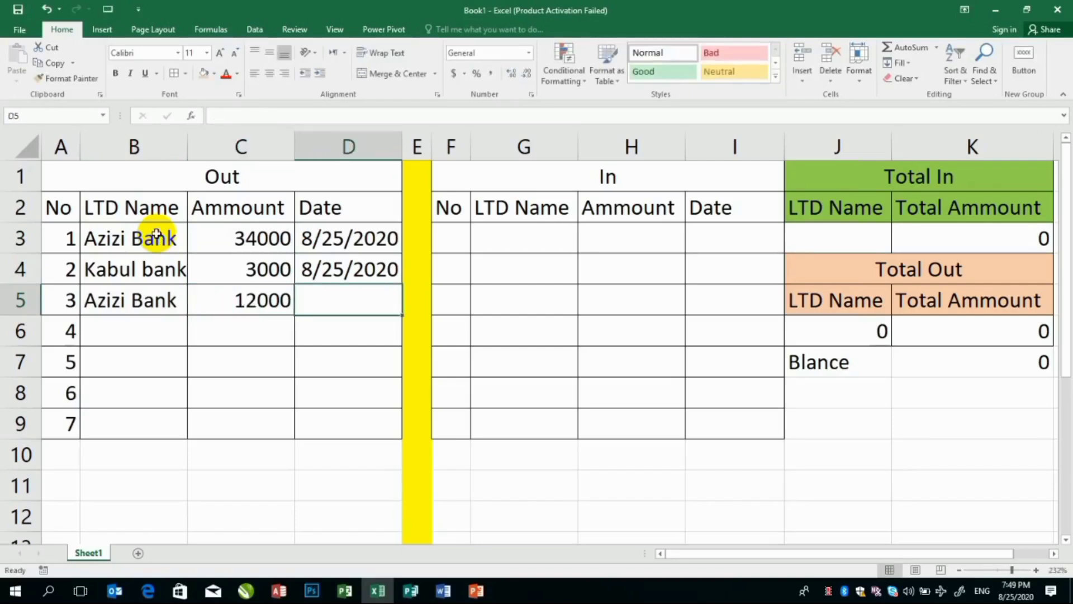
key(ctrl+semicolon)
key(Return)
Step: Fill the fourth Out record in row 6 with a person's name as LTD name, amount 4000 and the current date 8/25/2020
text(a)
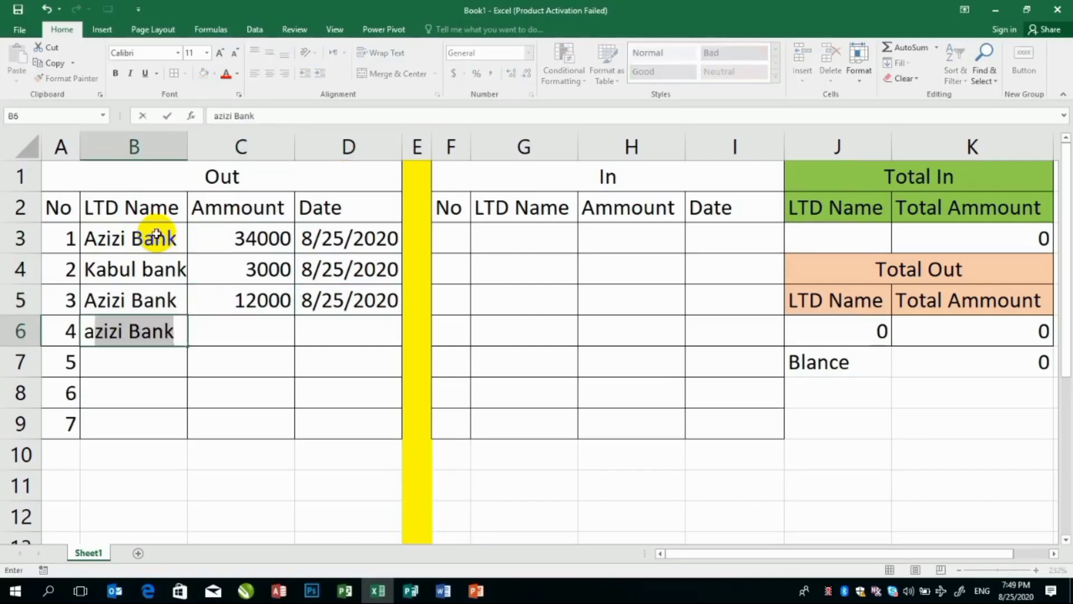
key(BackSpace)
key(BackSpace)
text(yunas)
key(Tab)
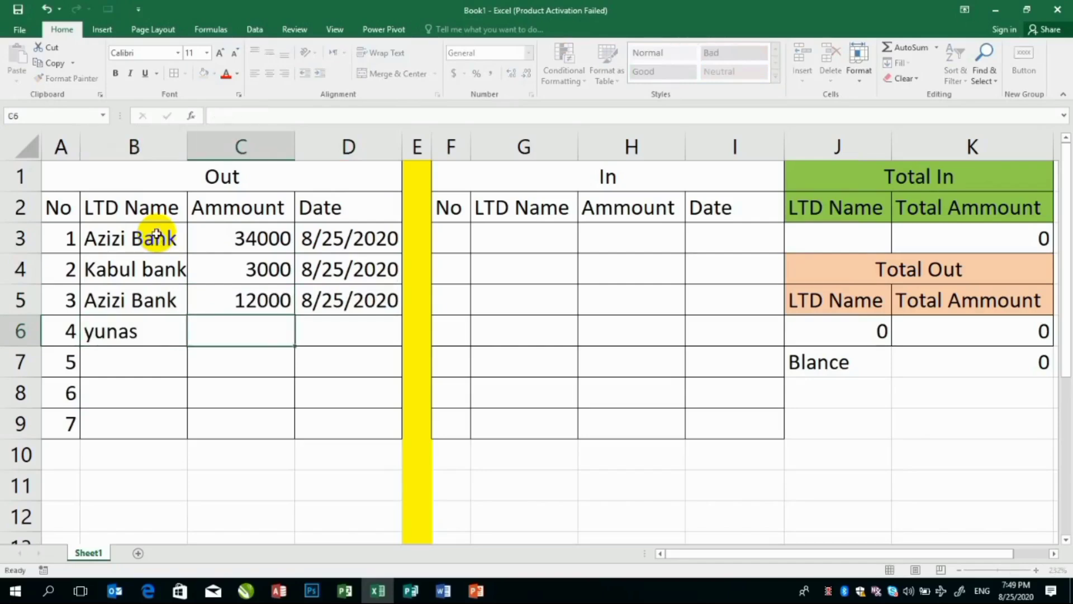
text(4000)
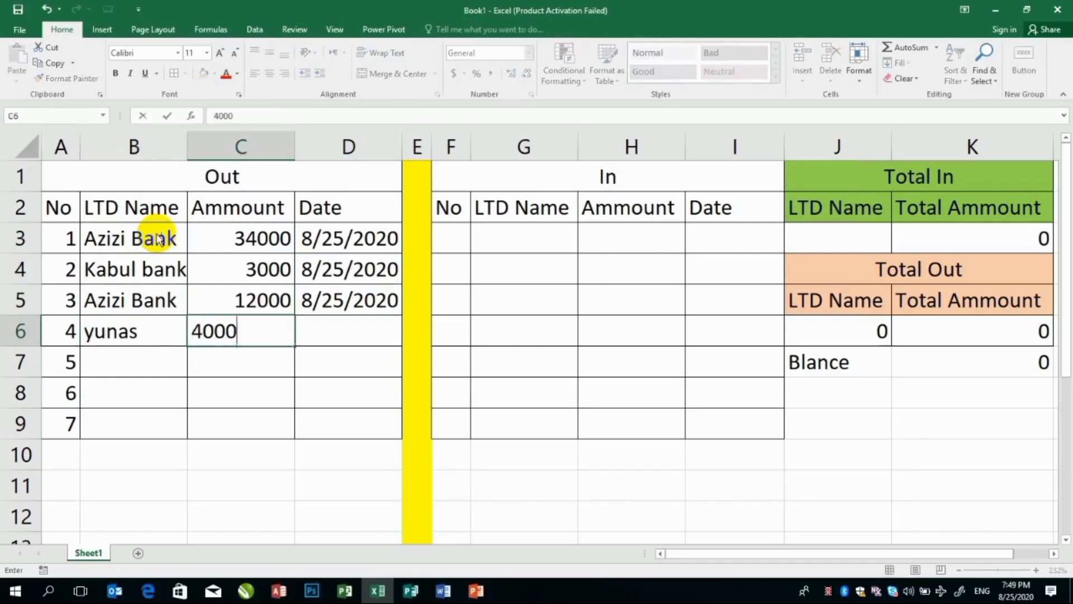
key(Tab)
key(ctrl+semicolon)
key(Return)
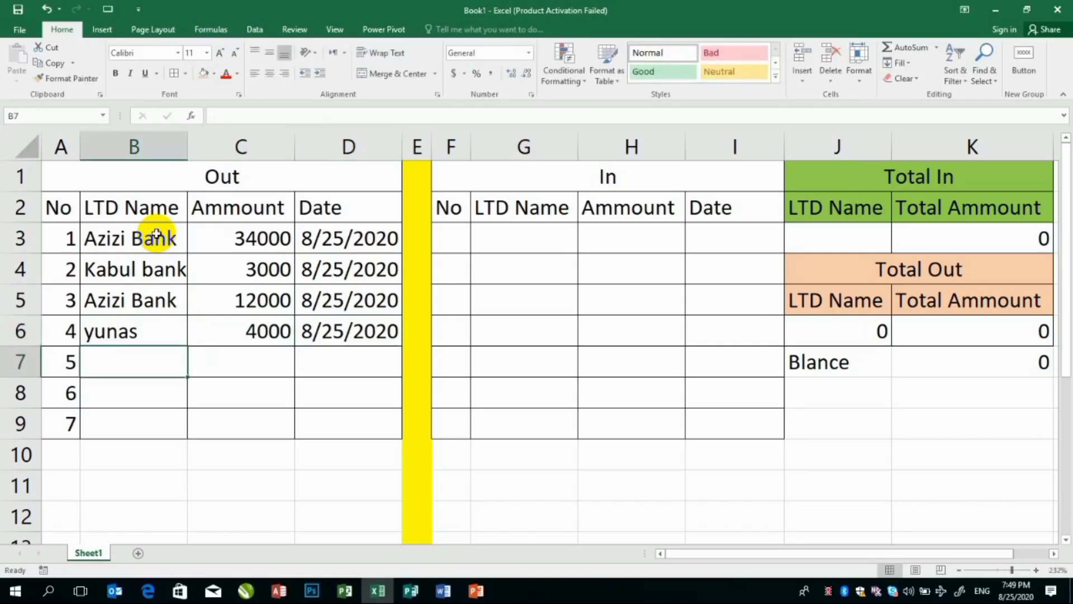
Step: Fill the fifth Out record in row 7 with the same person's name as row 6, amount 345435 and the current date 8/25/2020
text(yunas)
key(Tab)
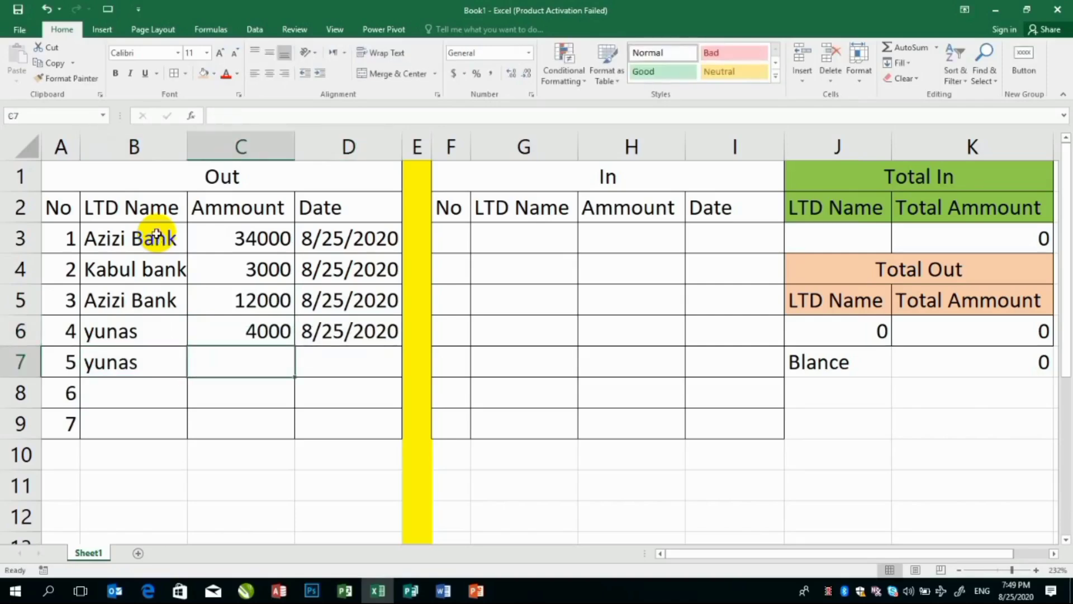
text(345435)
key(Tab)
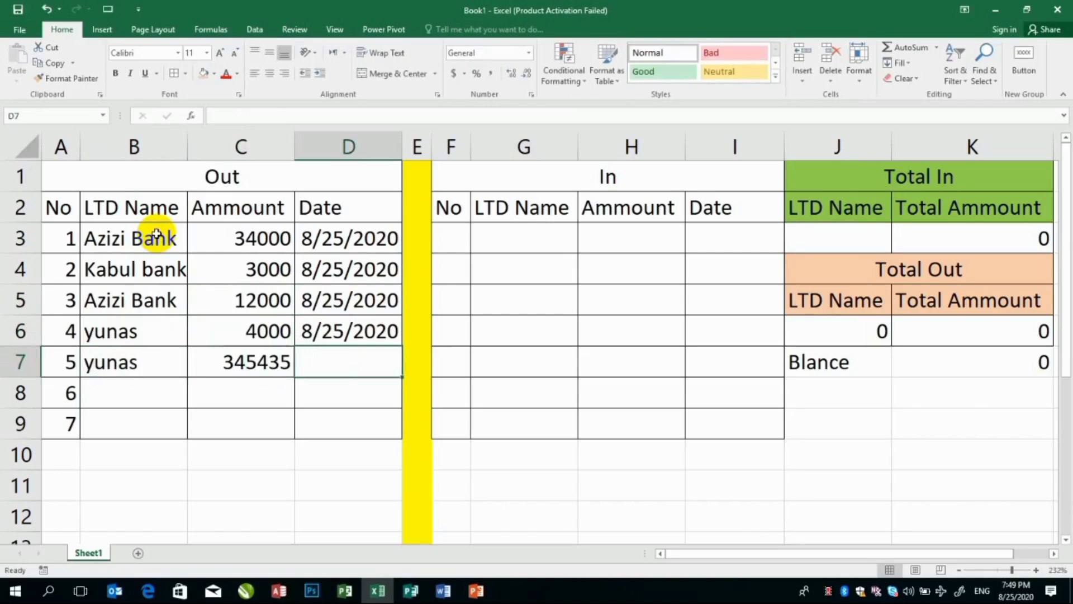
key(ctrl+semicolon)
key(Return)
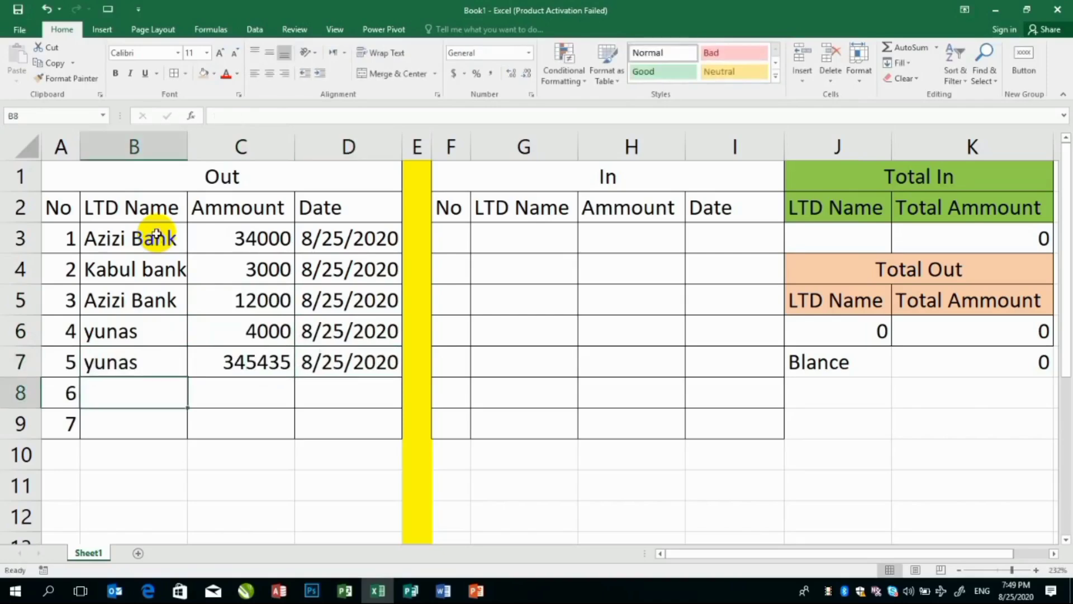
Step: Number the In table rows 1 to 7 in F3:F9 by entering 1 and 2 and filling the series down
click(437, 246)
text(1)
key(Return)
text(2)
key(Return)
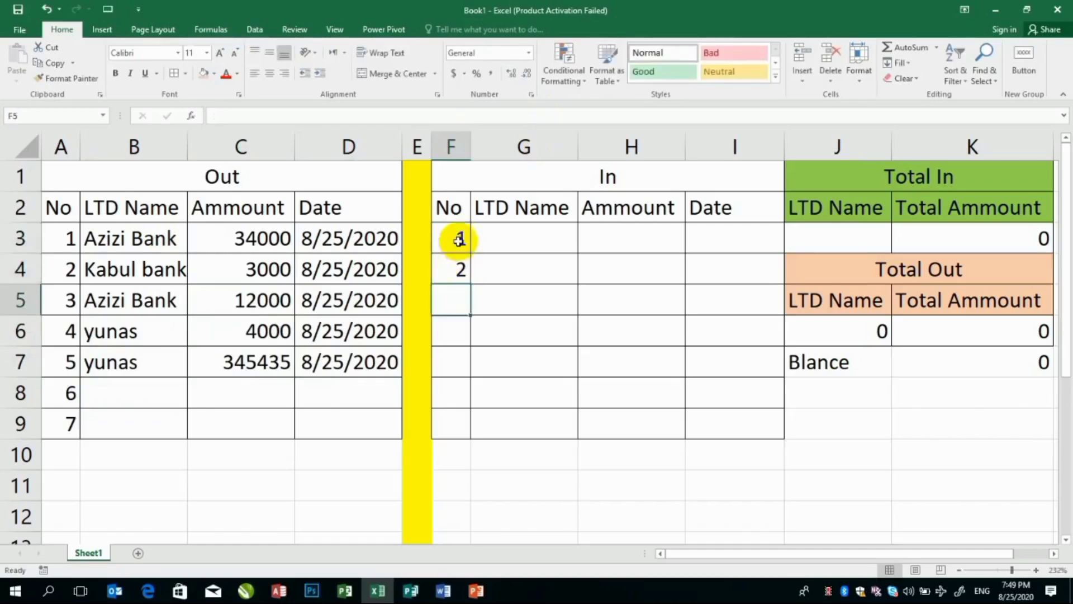
drag(458, 241, 475, 428)
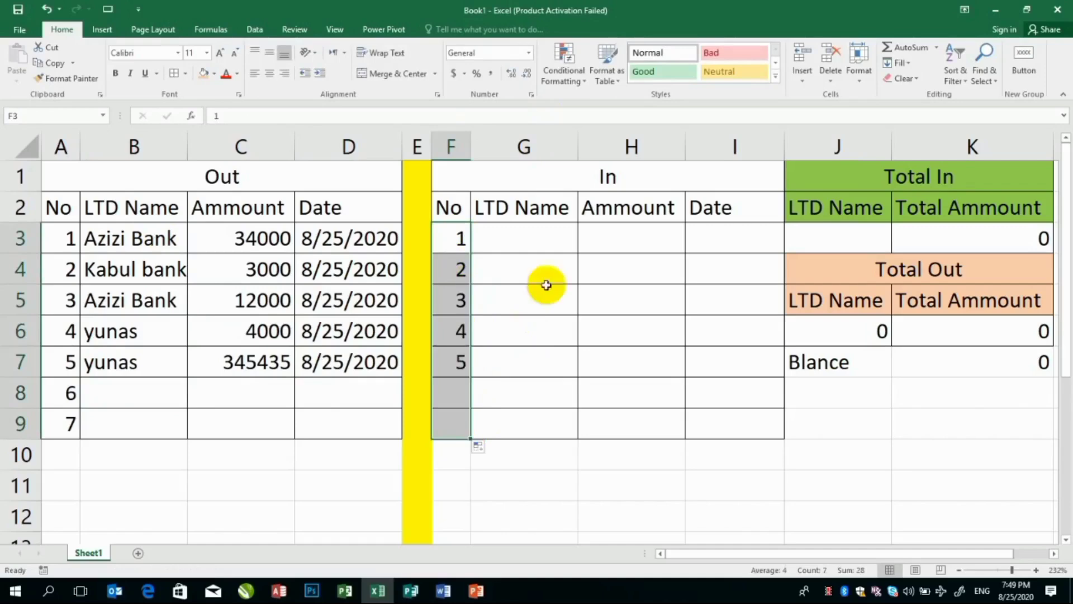
Step: Fill the first In record in row 3 with azizi bank, amount 40000 and the current date 8/25/2020
click(544, 235)
text(aziz)
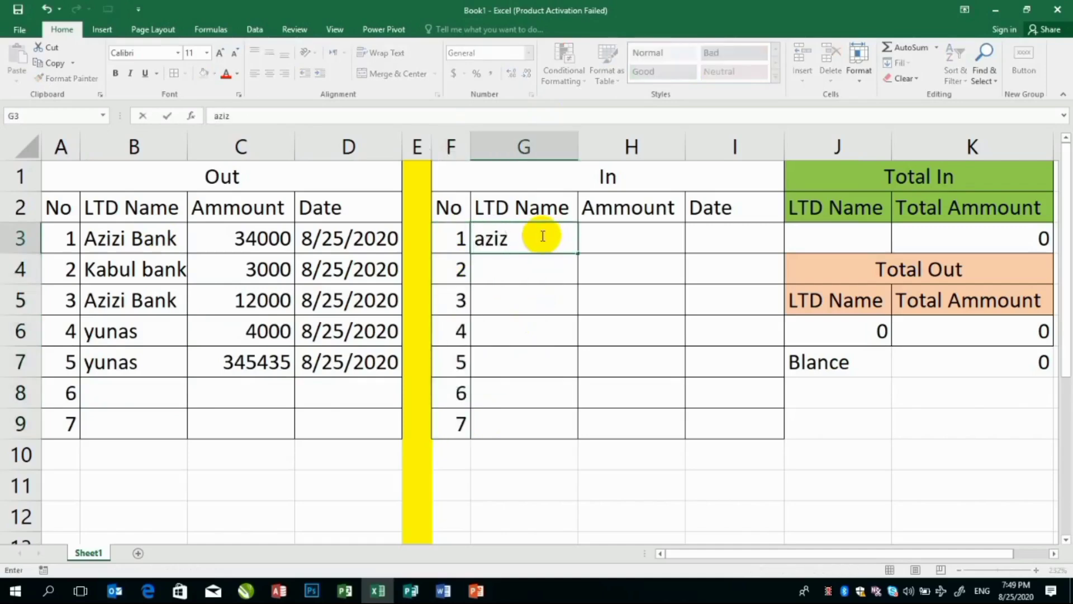
text(i bank)
key(Tab)
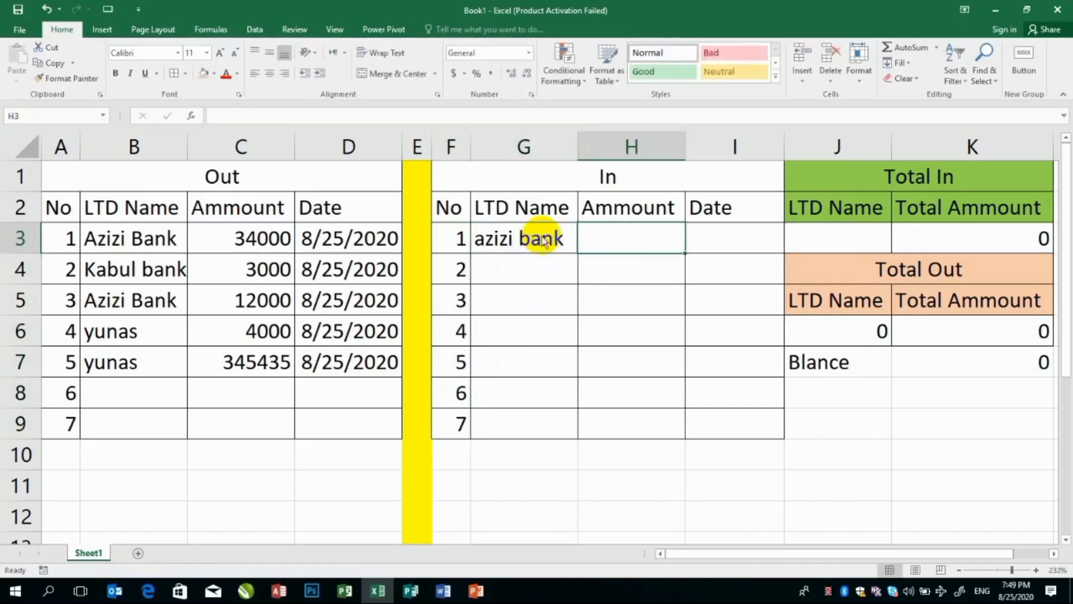
text(40000)
key(Tab)
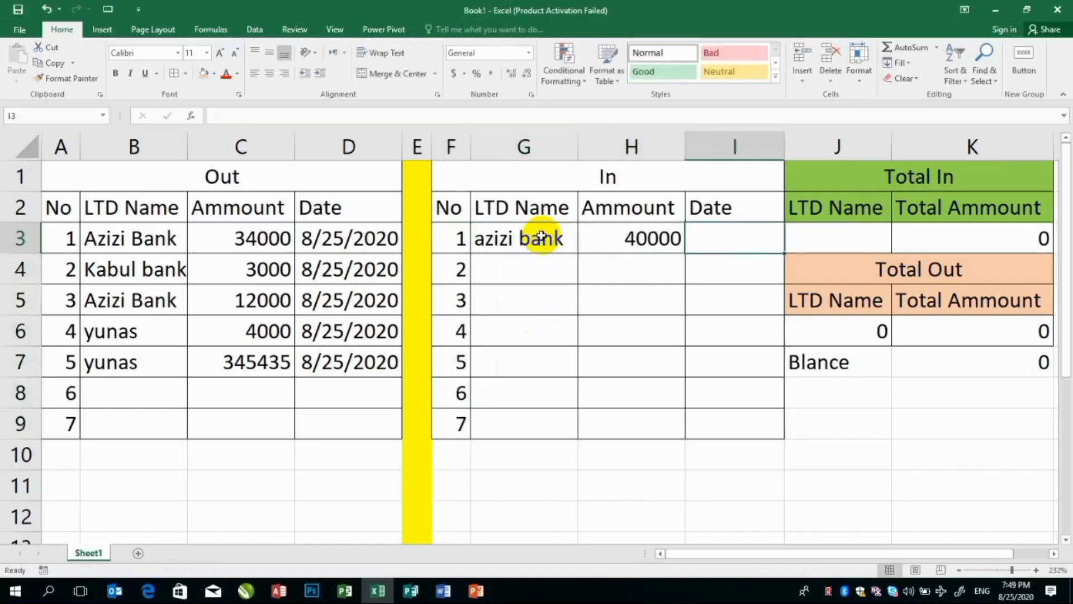
key(ctrl+semicolon)
key(Return)
Step: Fill the second In record in row 4 with kabul bank, amount 2000 and the current date 8/25/2020
text(kabul)
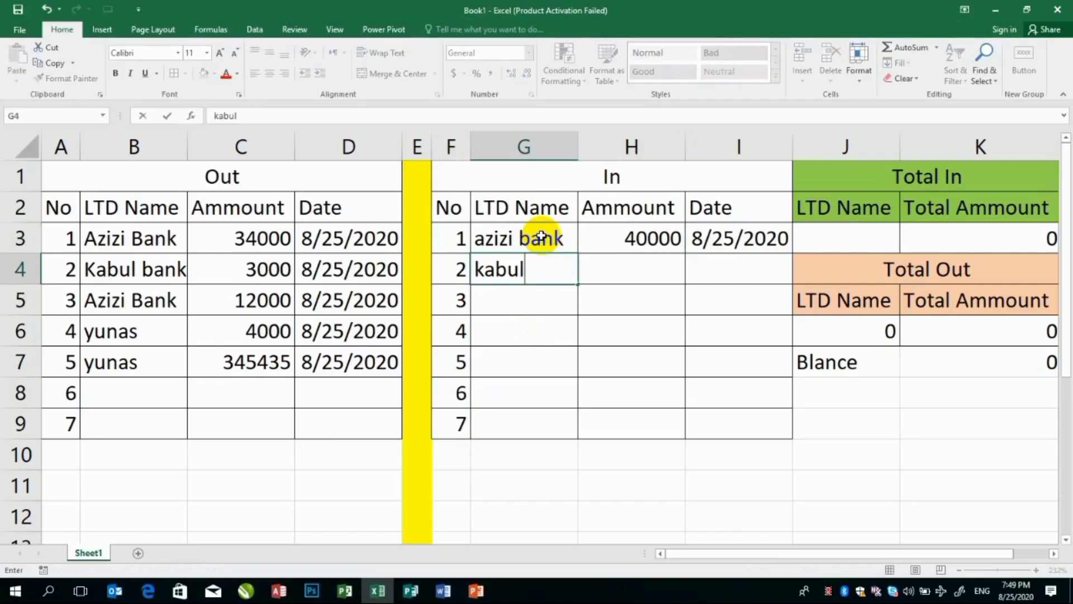
text( bank)
key(Tab)
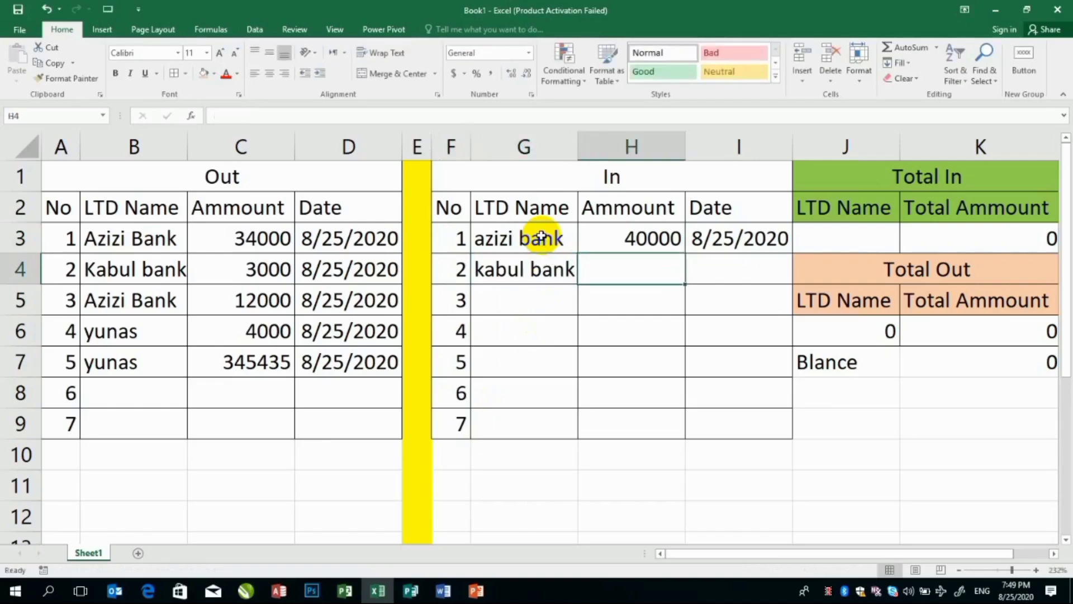
text(2000)
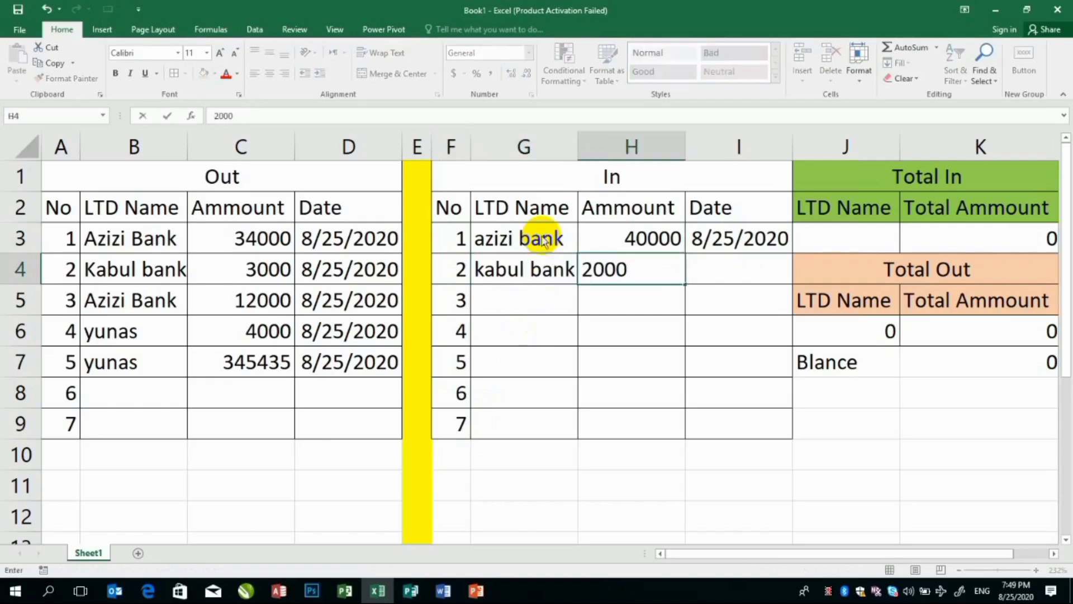
key(Tab)
key(ctrl+semicolon)
key(Return)
Step: Change the kabul bank amount in the In table, cell H4, to 20000
key(Up)
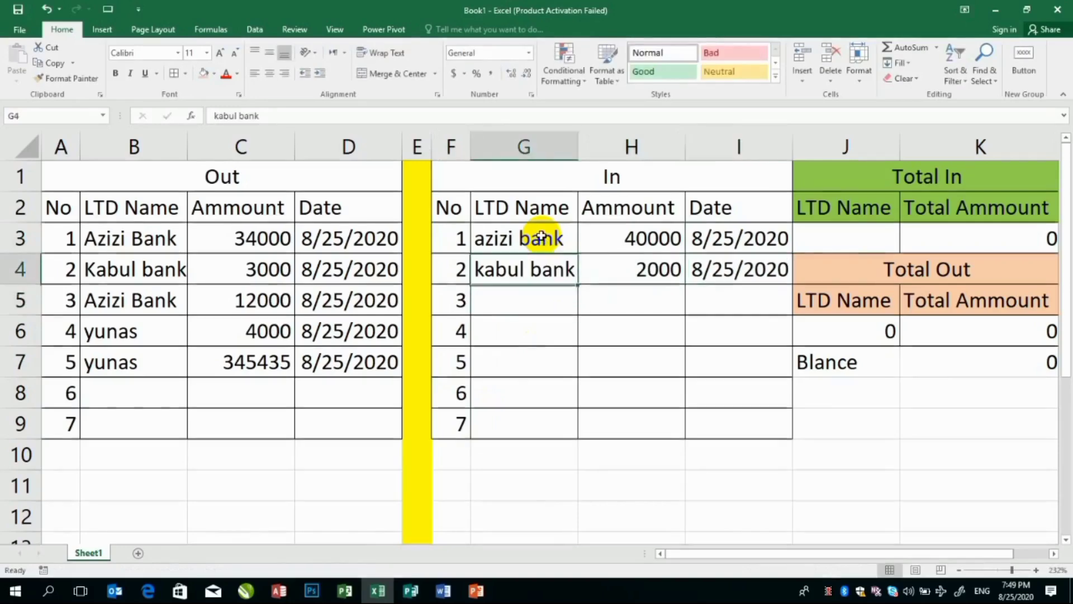
key(Right)
text(20000)
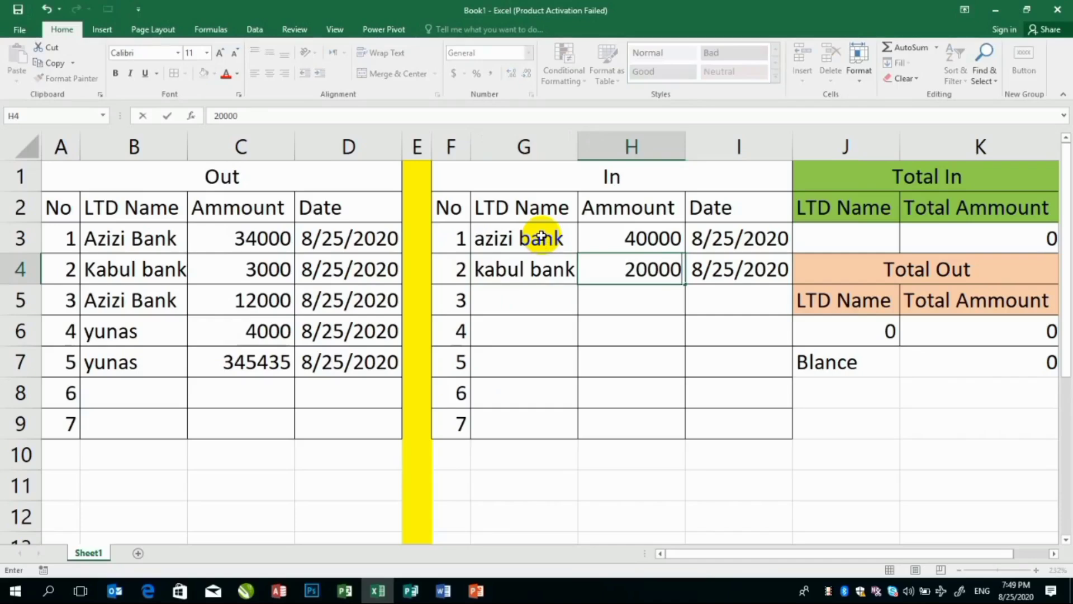
key(Return)
key(Left)
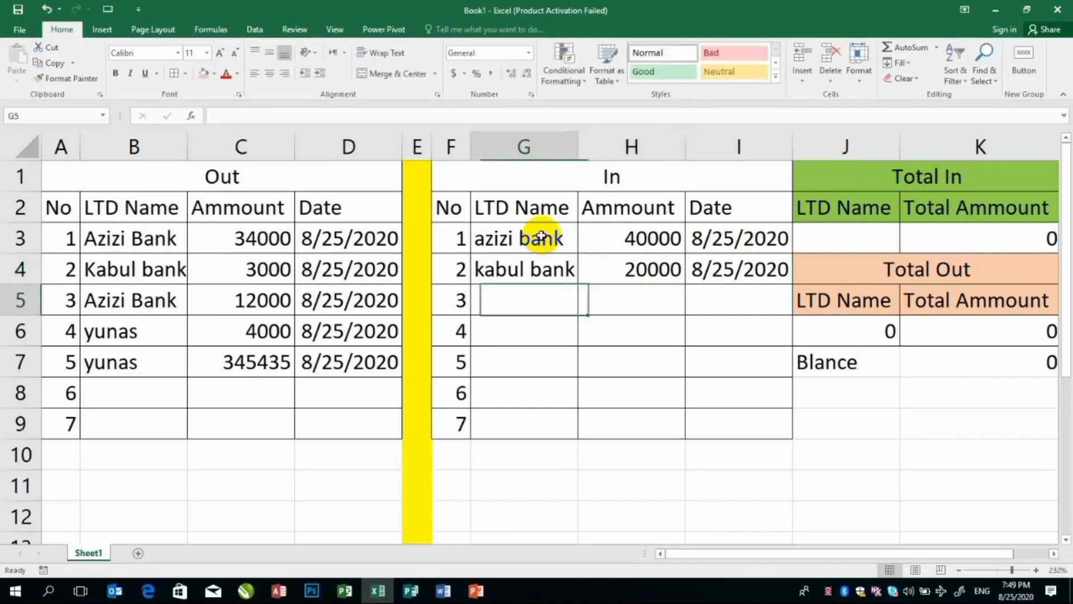
Step: Fill the third In record in row 5 with a person's name as LTD name, amount 12000 and the current date 8/25/2020
text(janan)
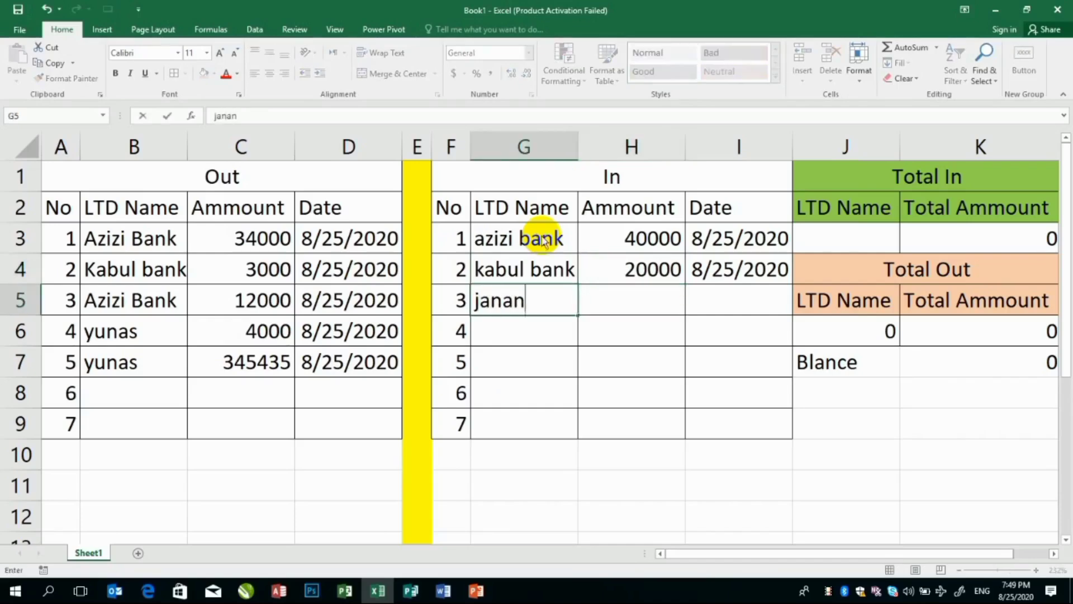
key(Tab)
text(120)
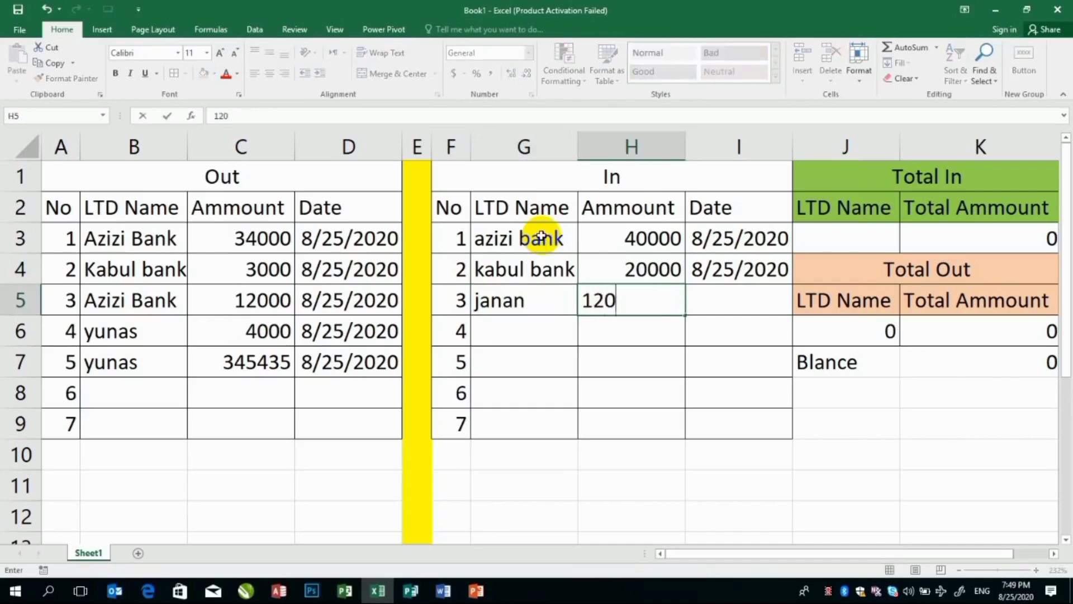
text(00)
key(Tab)
key(ctrl+semicolon)
key(Return)
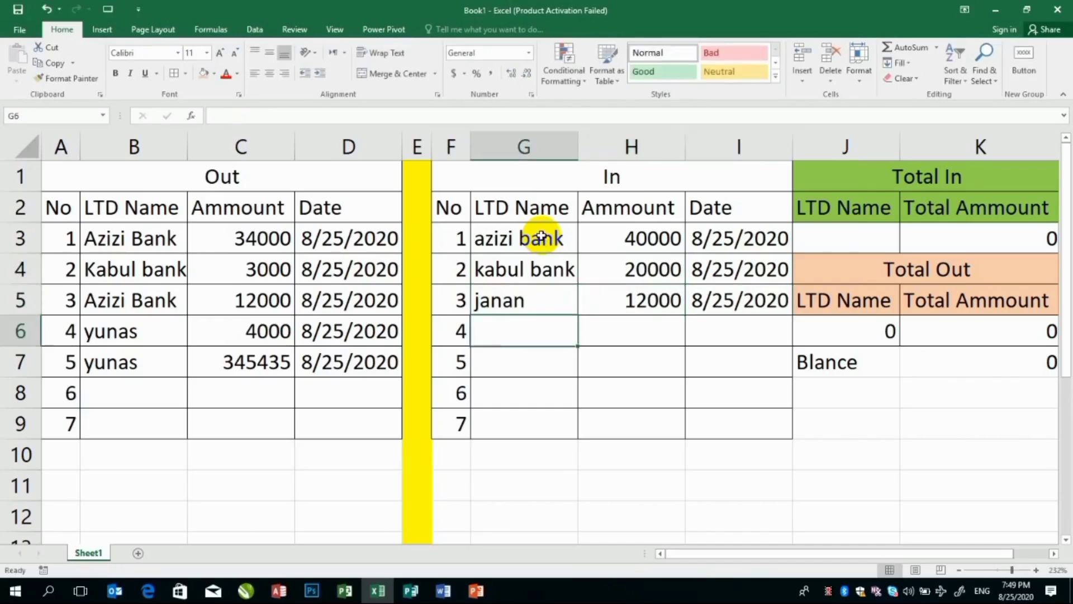
Step: Fill the fourth In record in row 6 with azizi bank, amount 20000 and the current date 8/25/2020
text(a)
key(Tab)
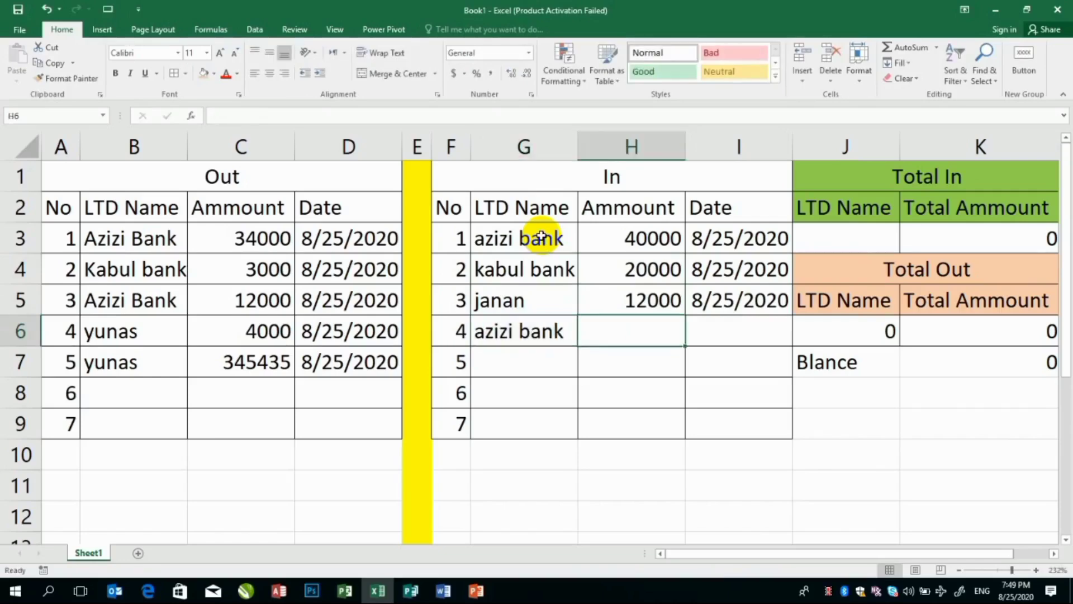
text(20000)
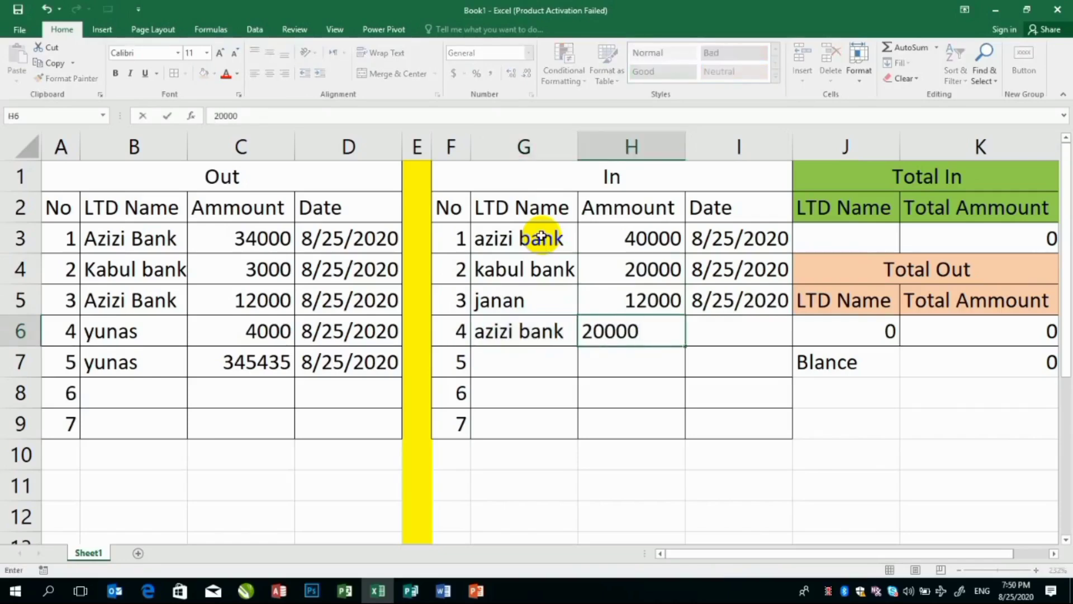
key(Tab)
key(ctrl+semicolon)
key(Return)
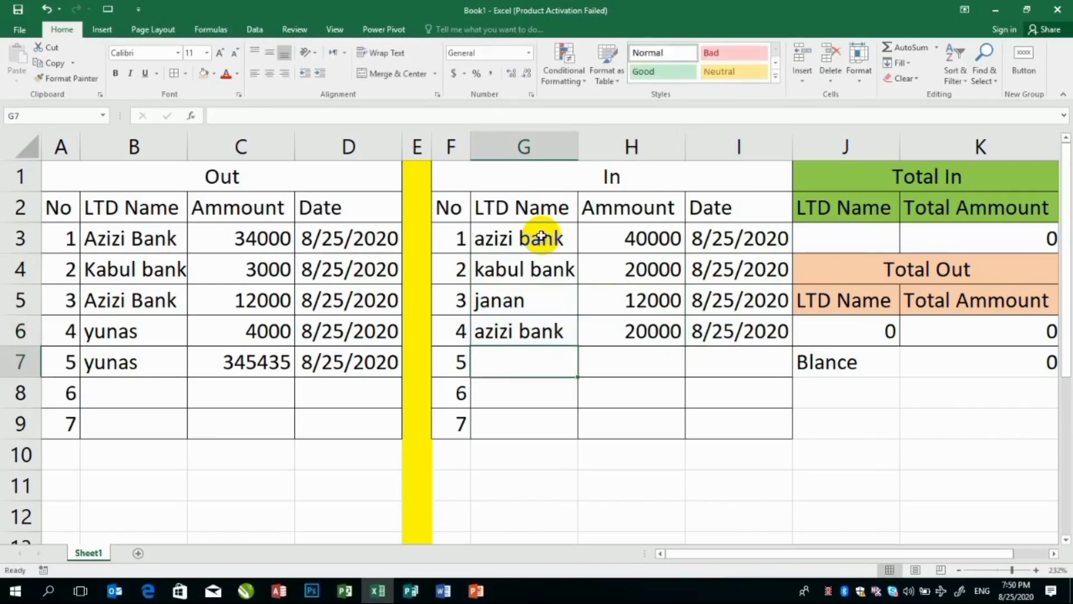
Step: Fill the sixth Out record in row 8 with Azizi Bank, amount 10000 and the current date 8/25/2020
click(121, 384)
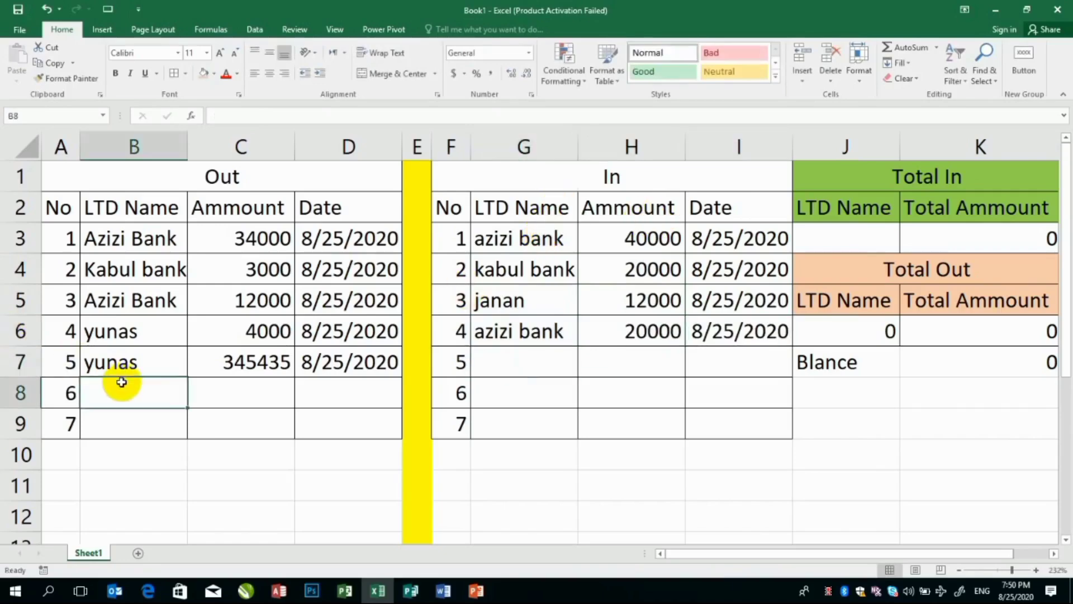
text(a)
key(Tab)
text(1)
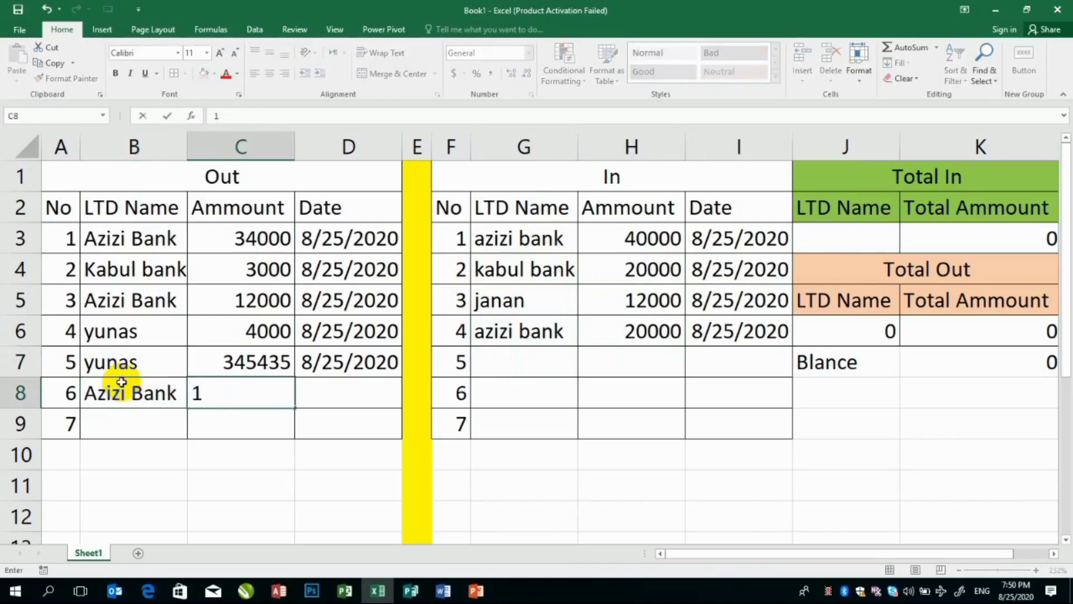
text(0000)
key(Tab)
key(ctrl+semicolon)
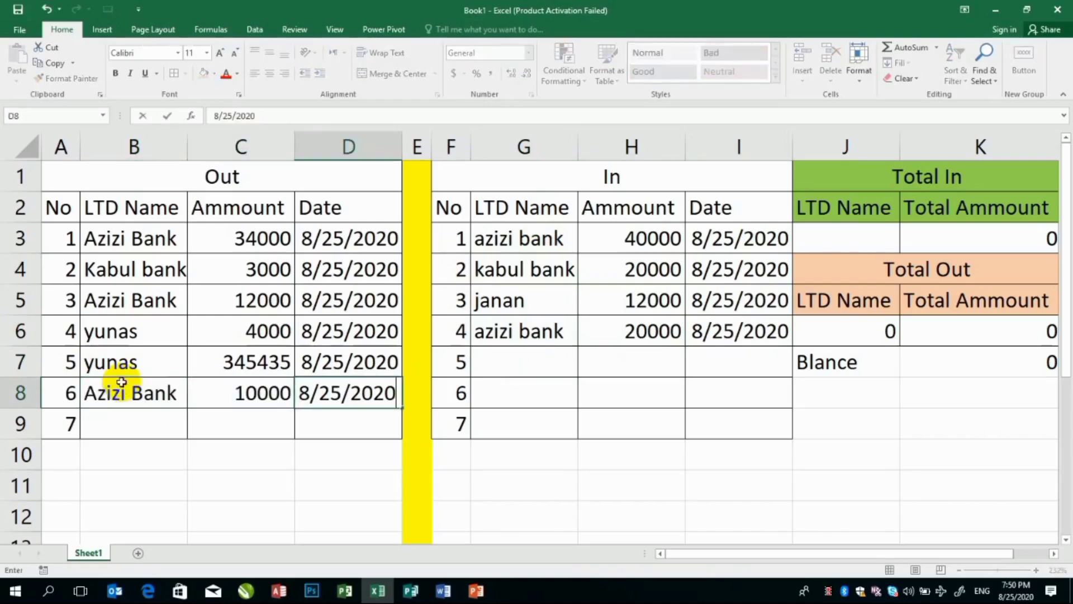
Step: Enter azizi bank as the Total In LTD name in J3 and check its total amount in K3
click(864, 240)
text(azi)
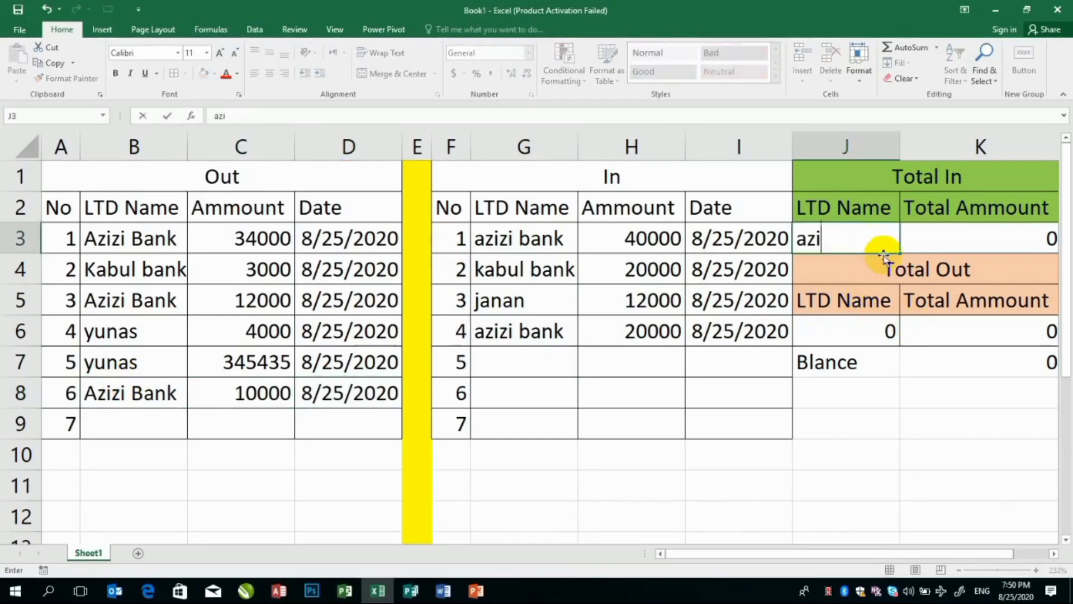
text(zi bank)
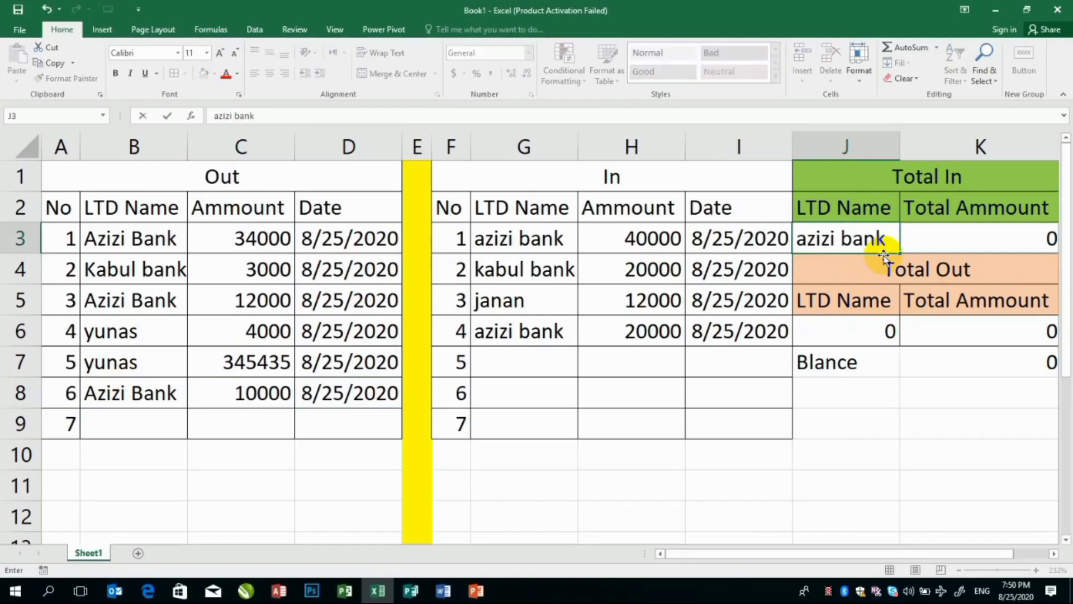
key(Return)
click(1020, 247)
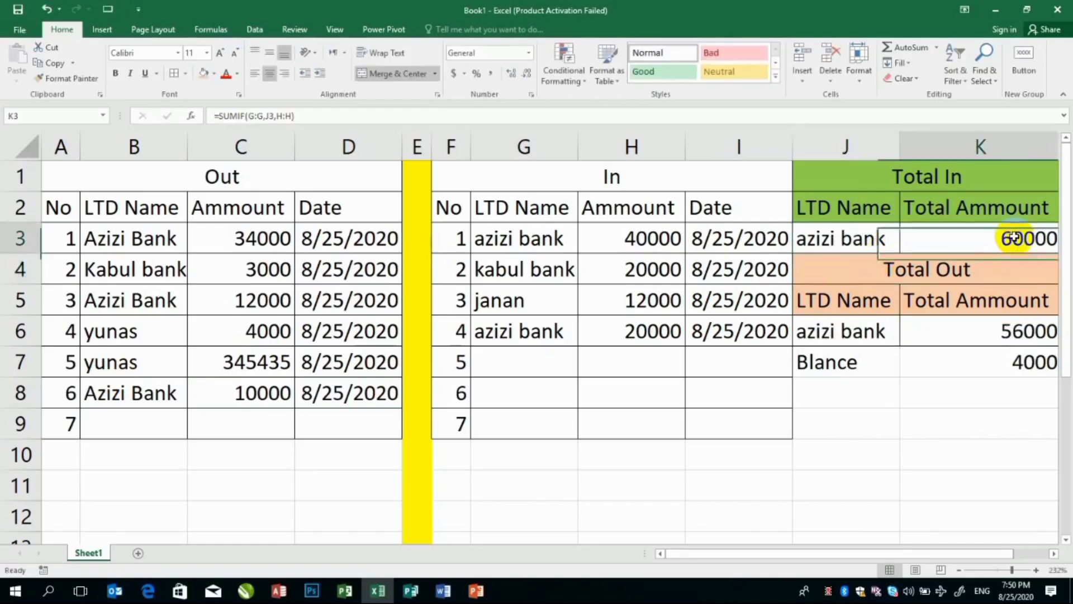
Step: Check the azizi bank Total Out amount in K6 and the balance in K7
click(1021, 331)
click(1008, 367)
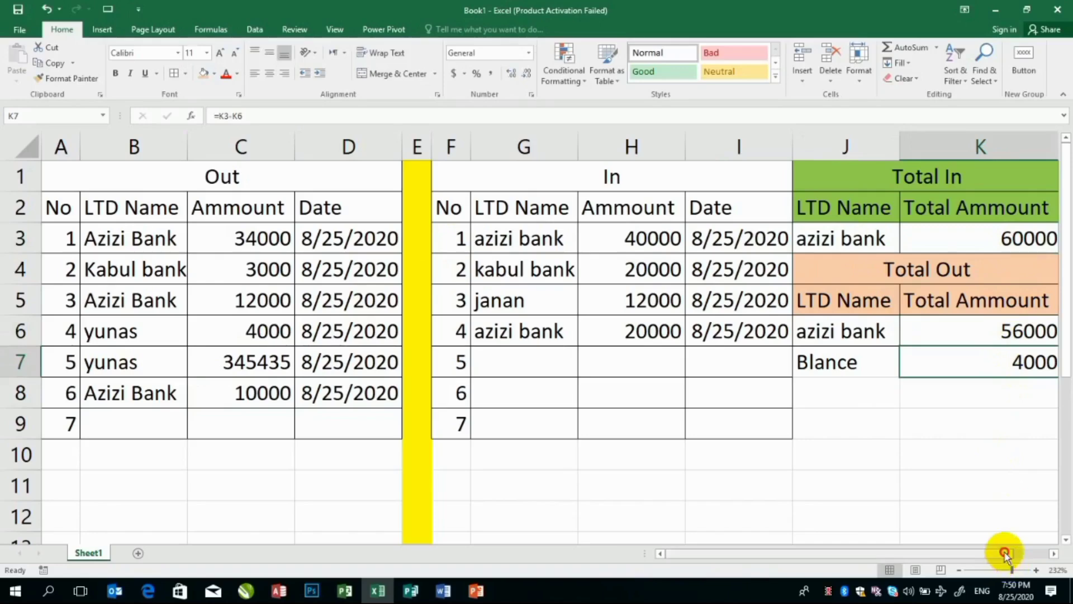
drag(1008, 554, 1041, 556)
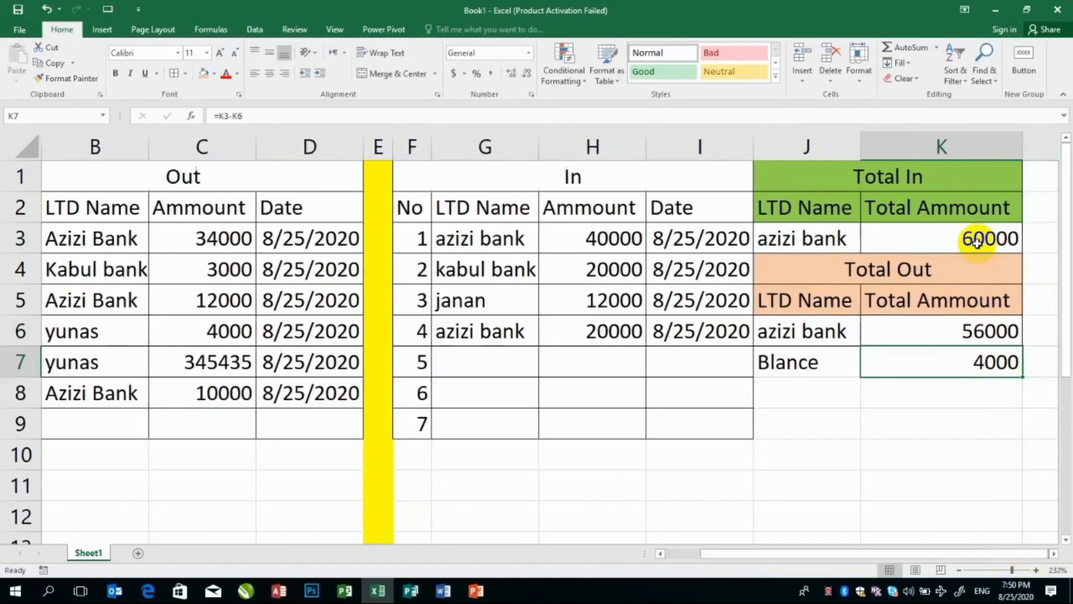
click(972, 338)
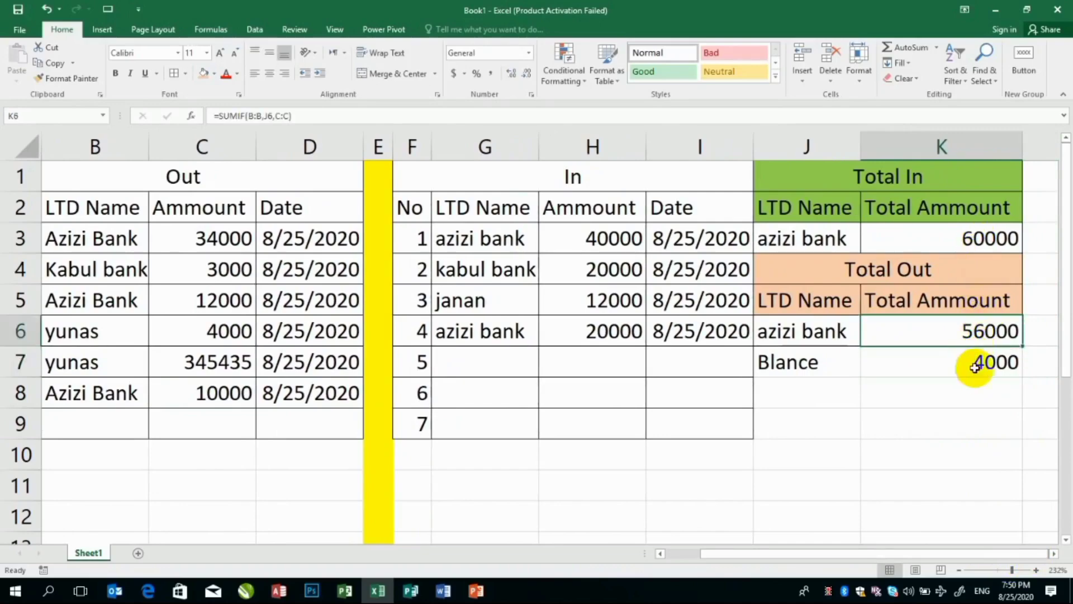
click(970, 362)
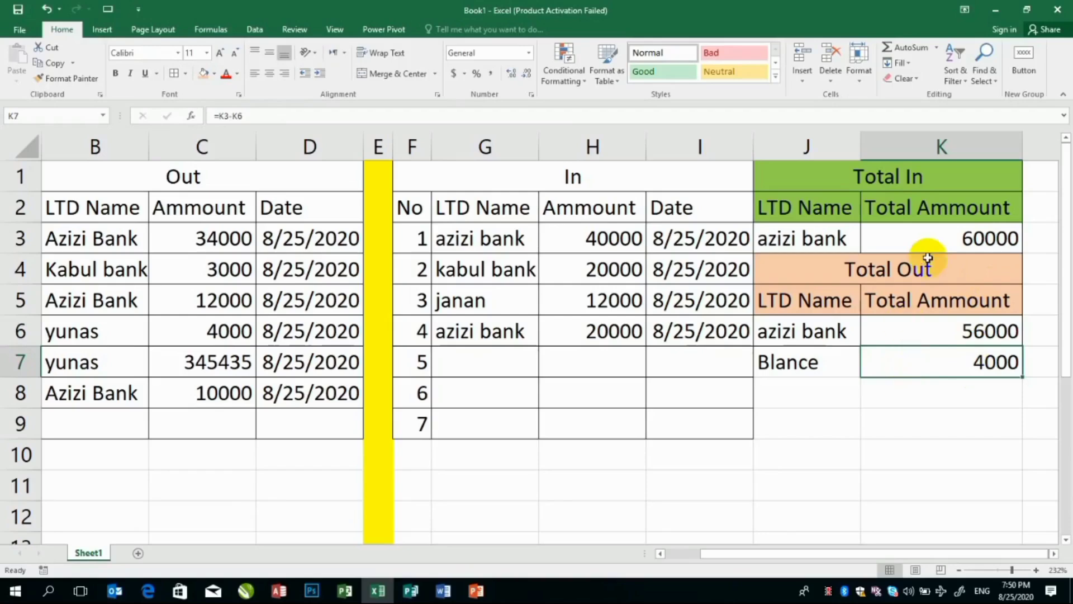
Step: Change the Total In LTD name in J3 to kabul bank to look up its totals and balance
click(790, 242)
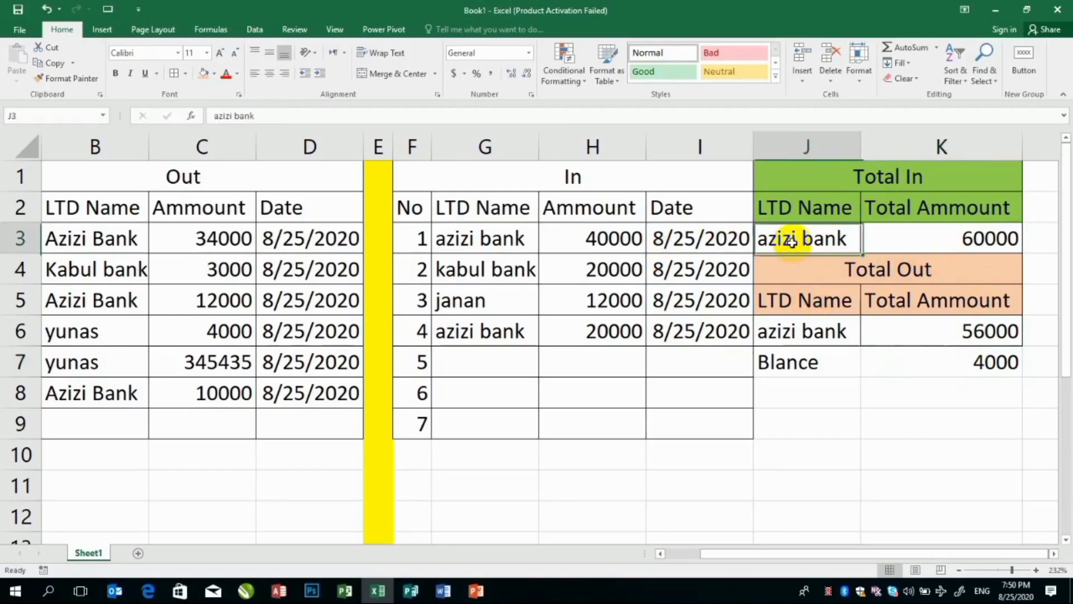
text(kabu)
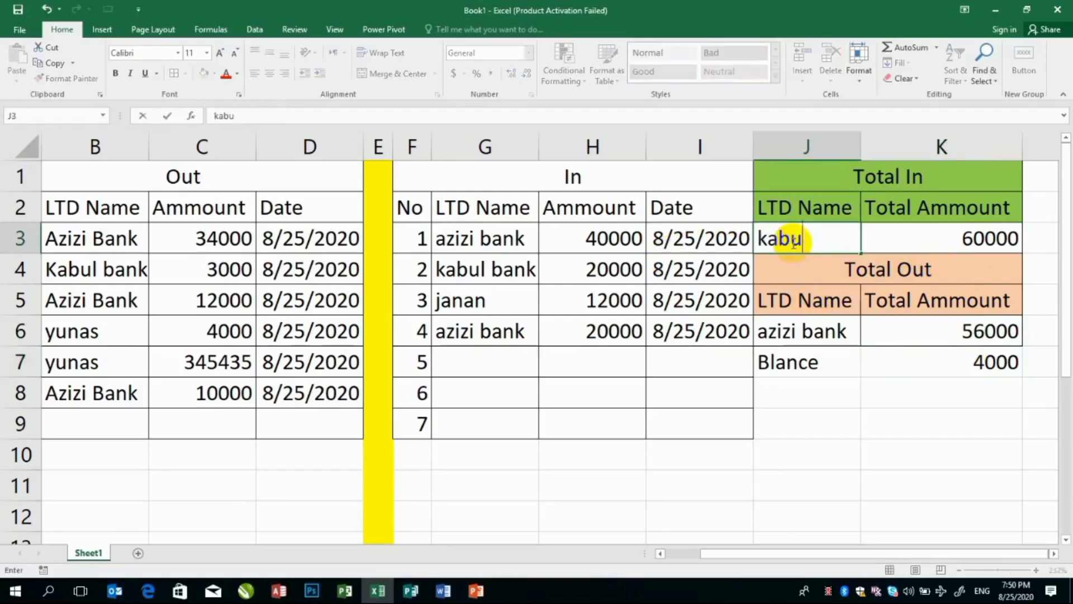
text(l bank)
key(Return)
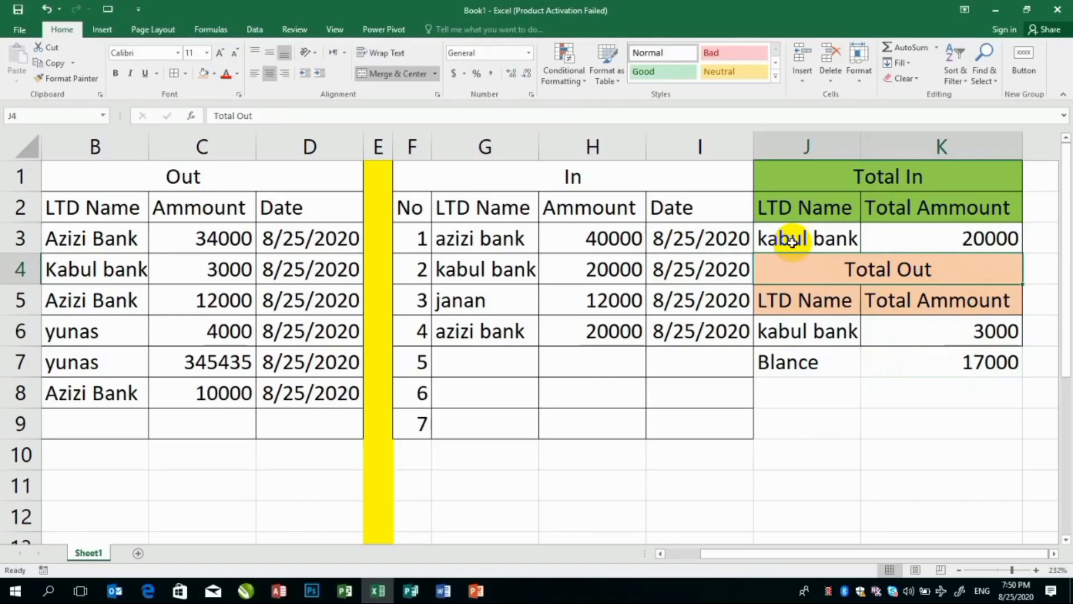
Step: Look up the person from the third In record by entering their name as the LTD name in J3
click(792, 241)
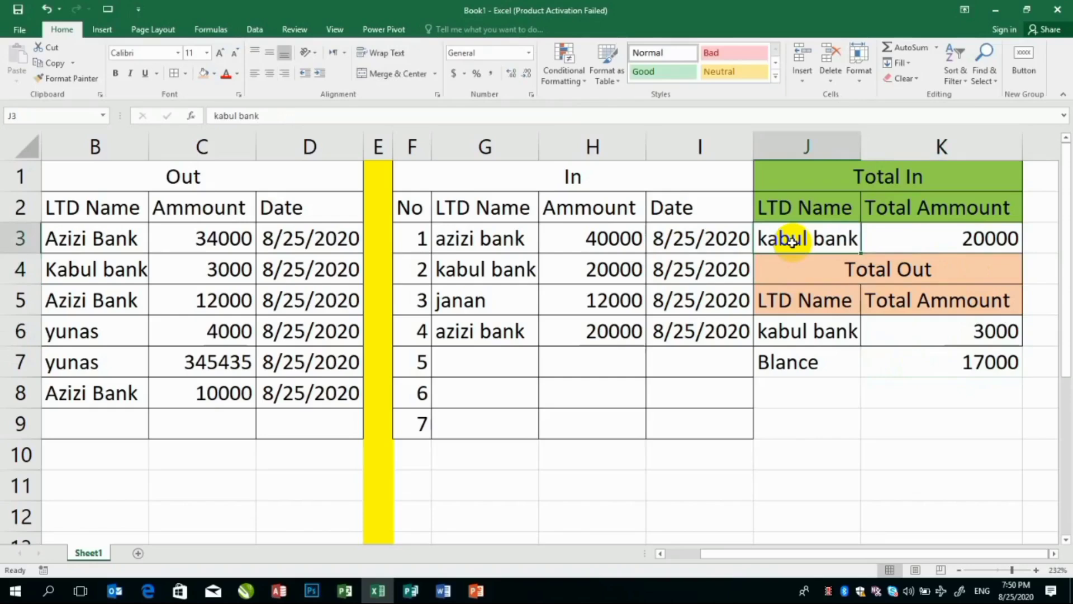
text(janan)
key(Return)
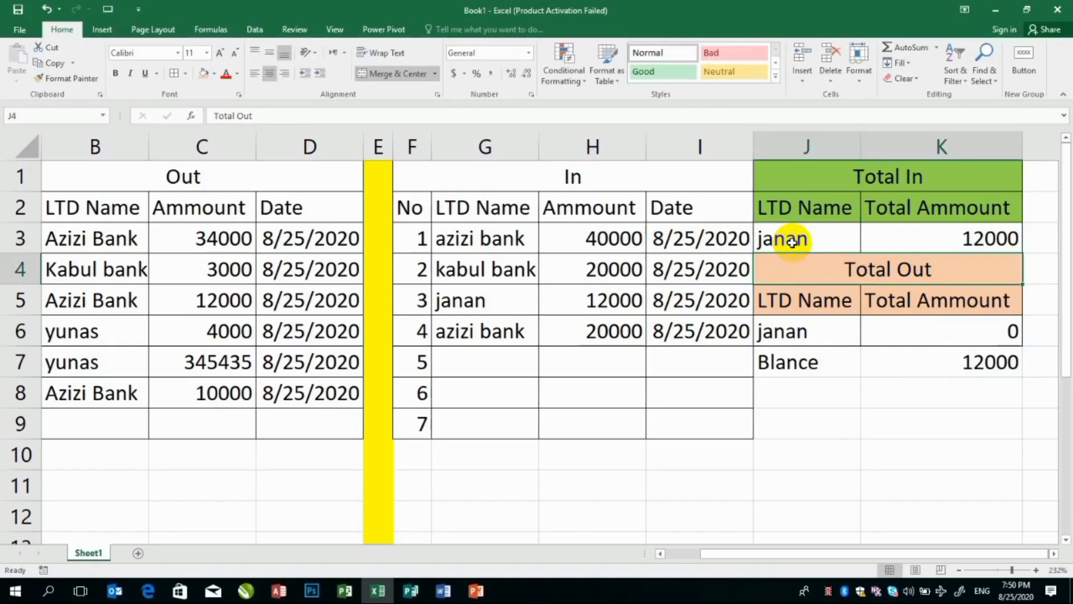
Step: Set the LTD name in J3 to the person's name used in the fourth and fifth Out records
click(800, 236)
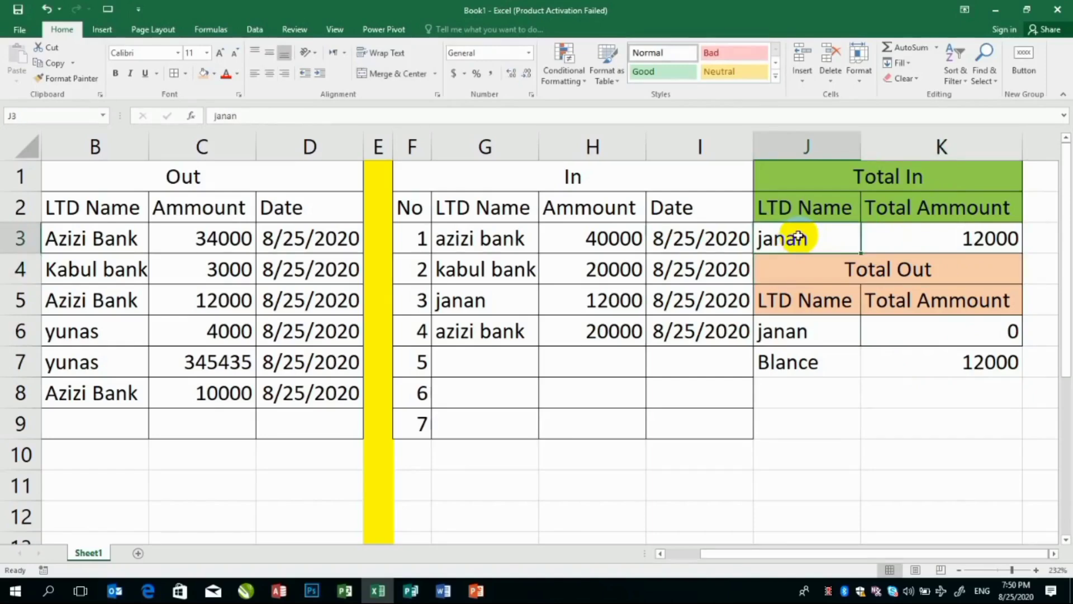
text(yunas)
key(Return)
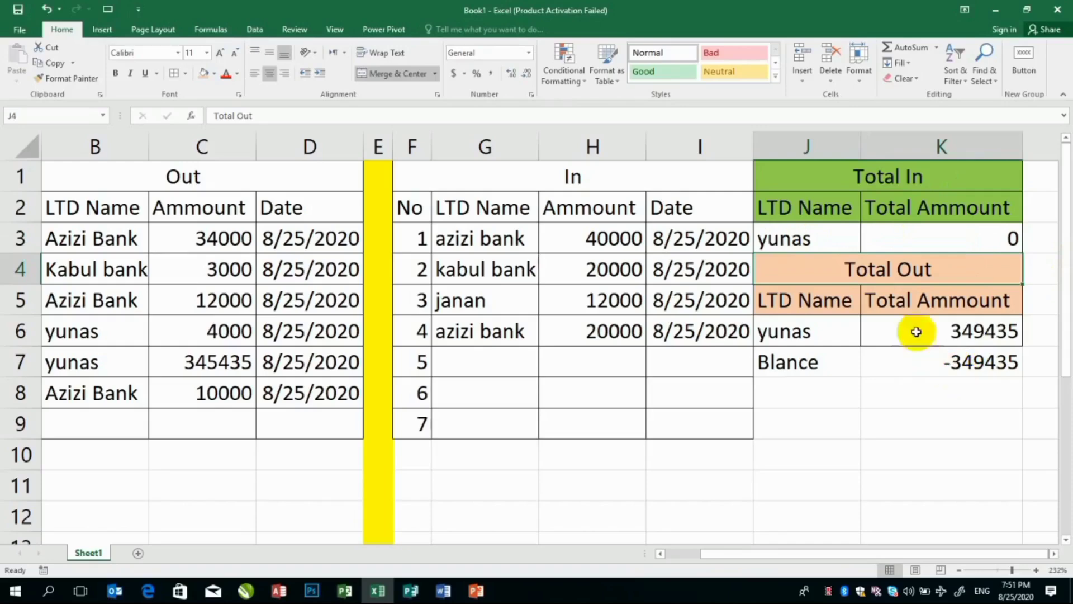
Step: Fill the fifth In record in row 7 with the same person's name as in J3, amount 300000 and the current date 8/25/2020
click(469, 360)
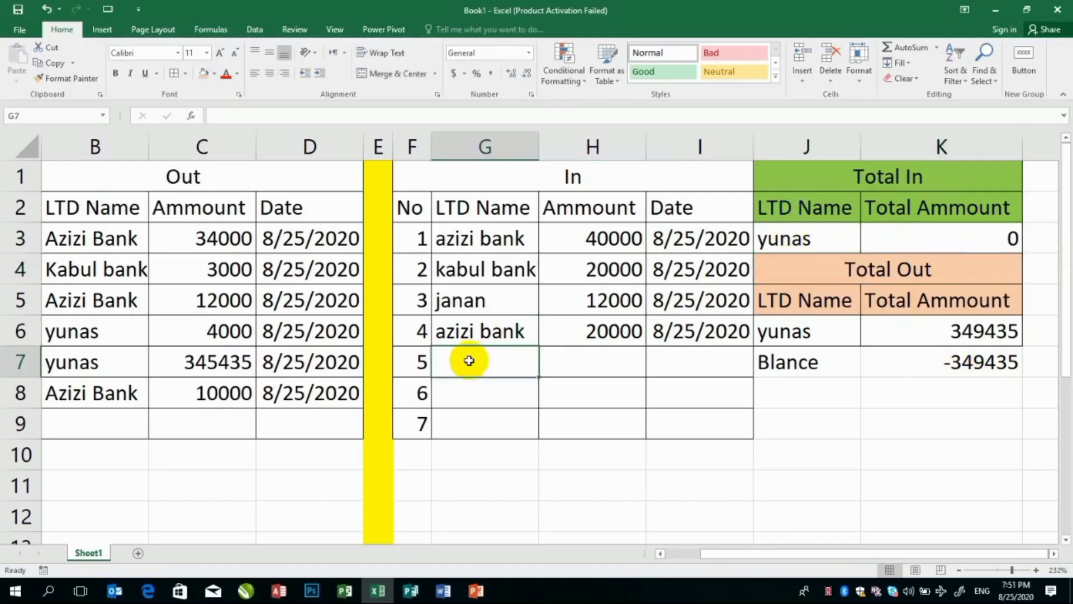
text(yunas)
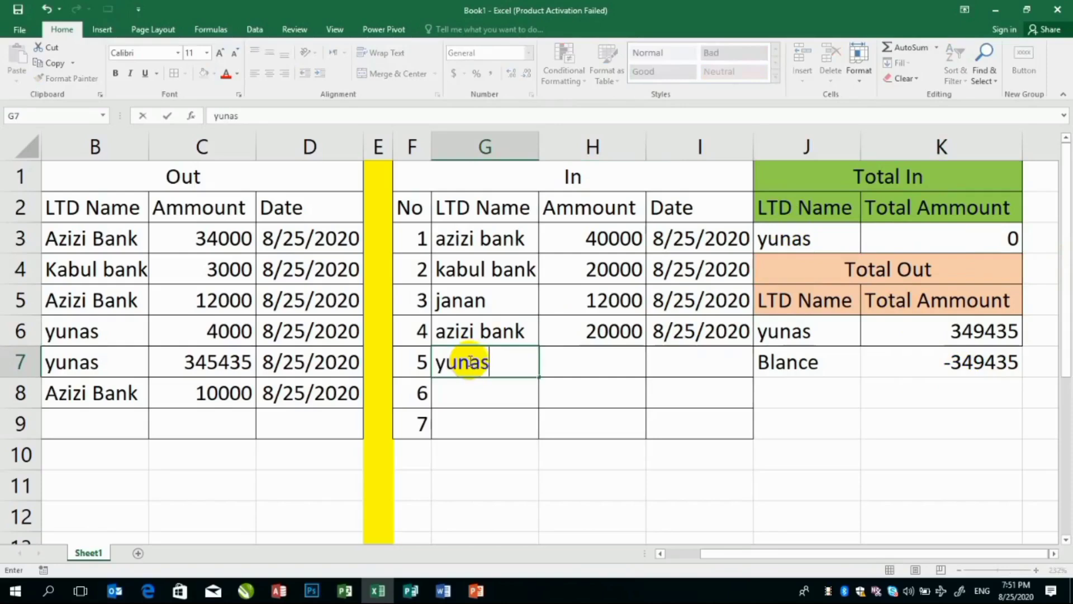
key(Tab)
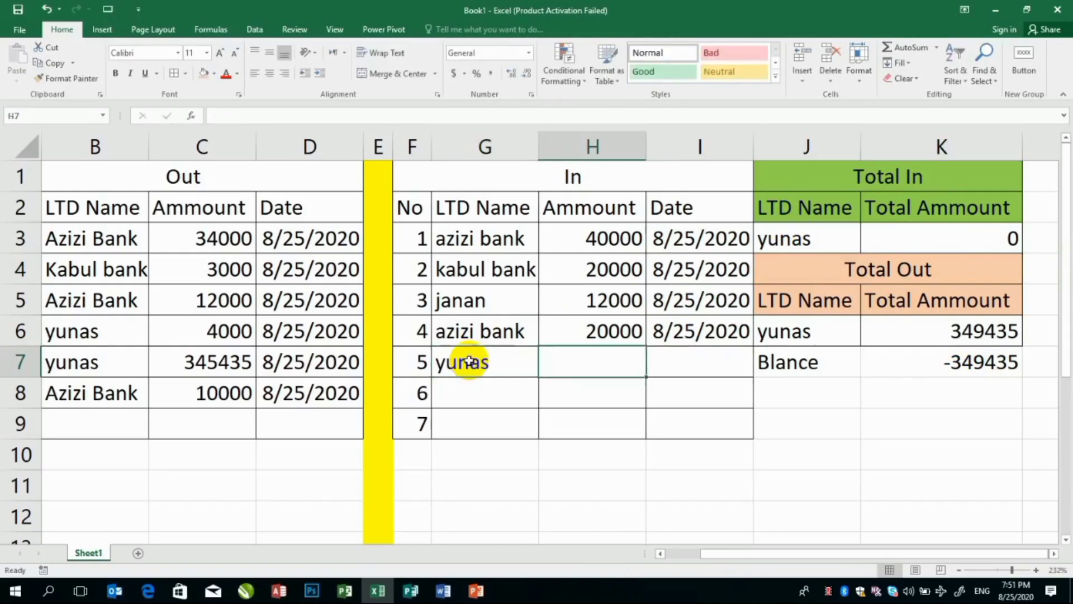
text(300000)
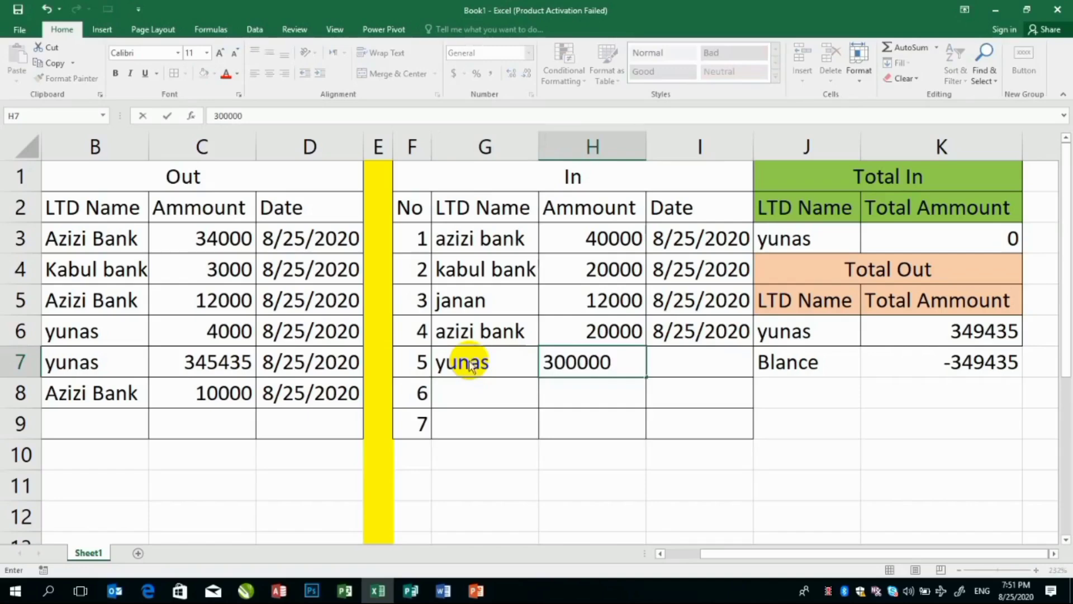
key(Tab)
key(ctrl+semicolon)
key(Return)
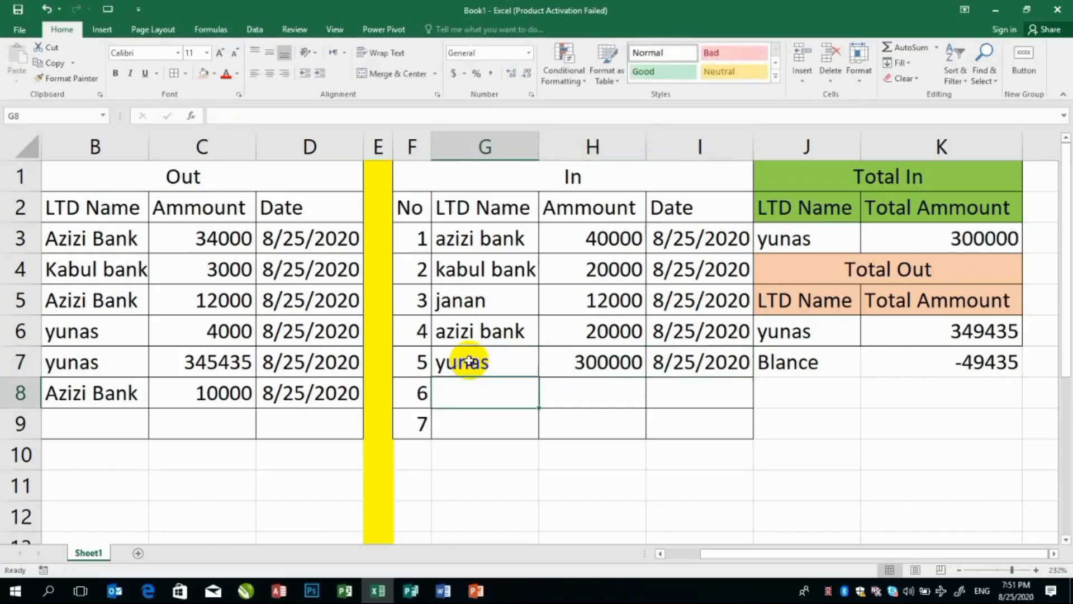